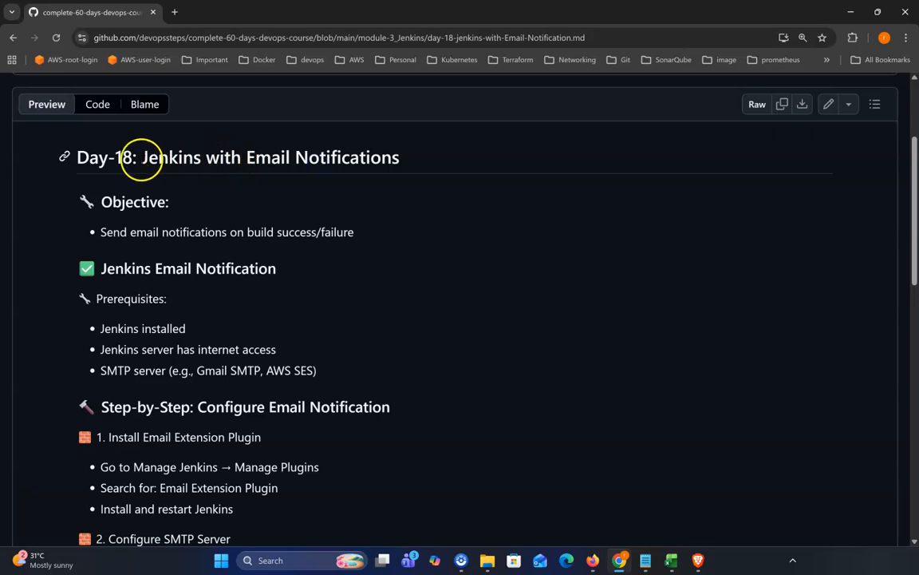
Read the Day-18 Jenkins with Email Notifications guide's title and objective about build success/failure emails.
{"action": "left_click_drag", "start_coordinate": [142, 157], "coordinate": [352, 159]}
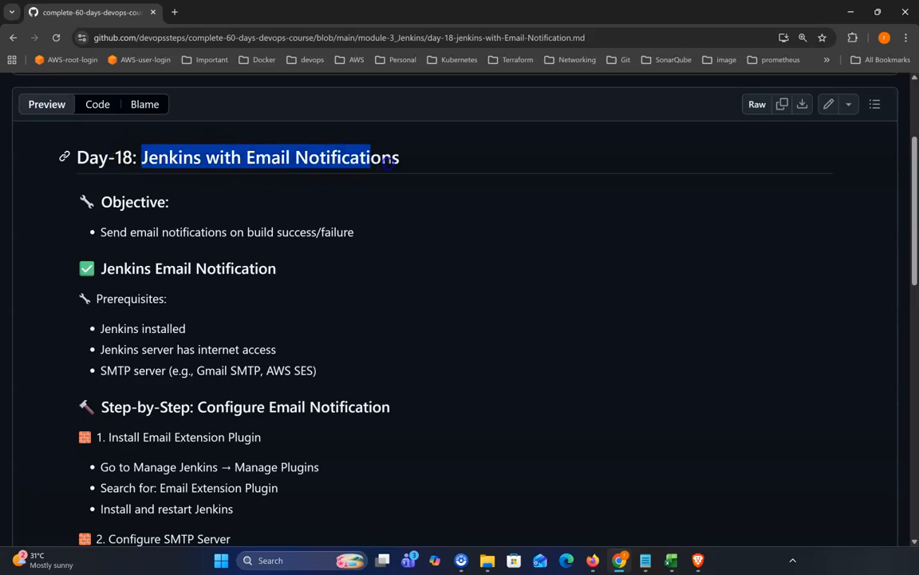
{"action": "left_click", "coordinate": [390, 160]}
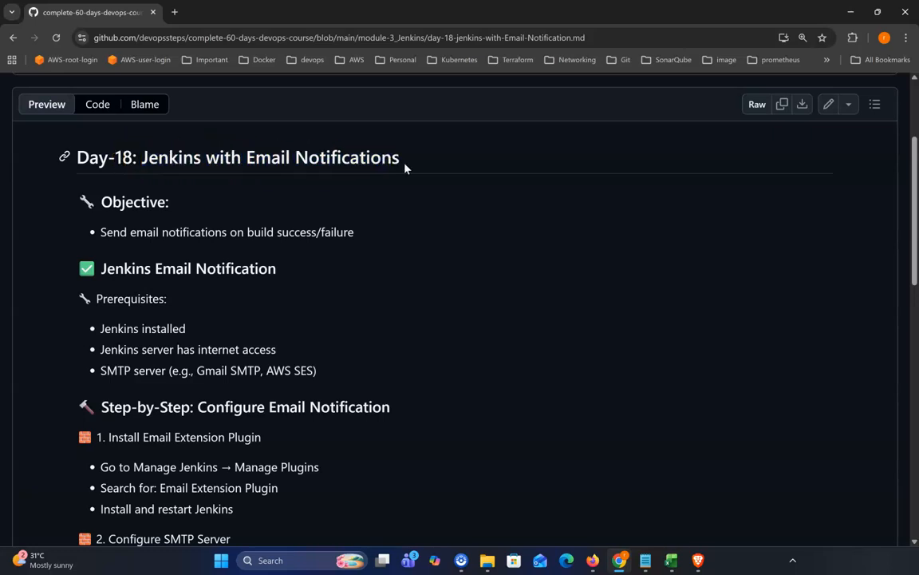
{"action": "left_click", "coordinate": [436, 171]}
{"action": "left_click", "coordinate": [460, 170]}
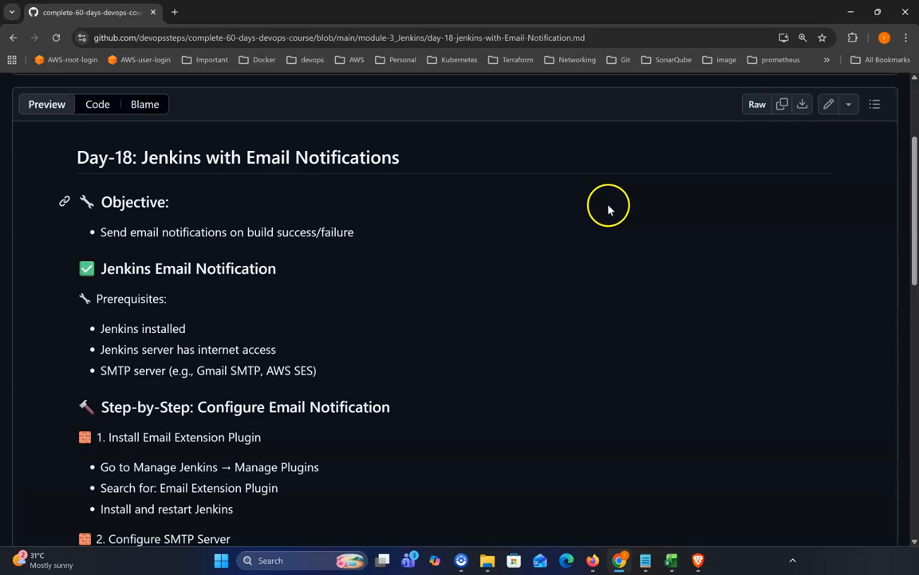
{"action": "scroll", "coordinate": [526, 249], "scroll_direction": "down", "scroll_amount": 1}
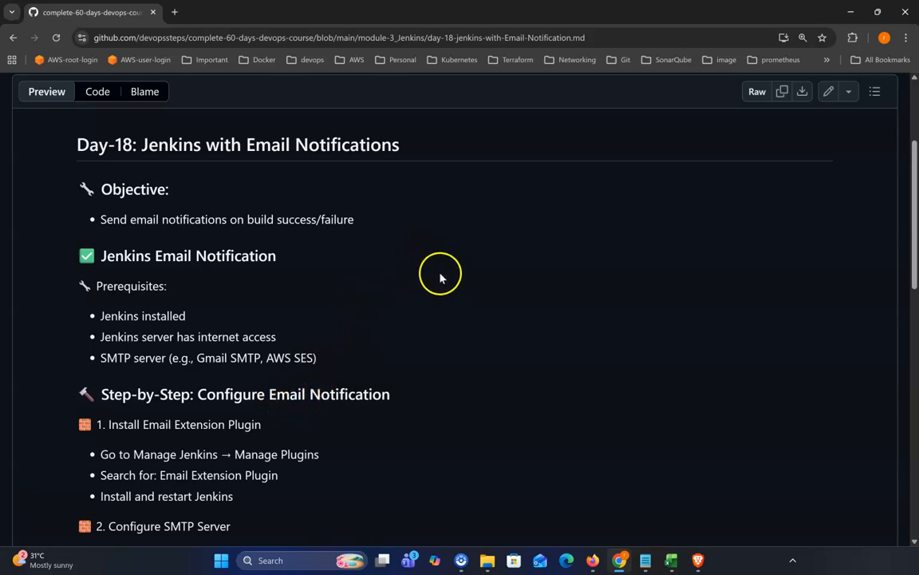
{"action": "scroll", "coordinate": [300, 259], "scroll_direction": "down", "scroll_amount": 1}
{"action": "left_click_drag", "start_coordinate": [124, 187], "coordinate": [262, 217]}
{"action": "left_click", "coordinate": [318, 229]}
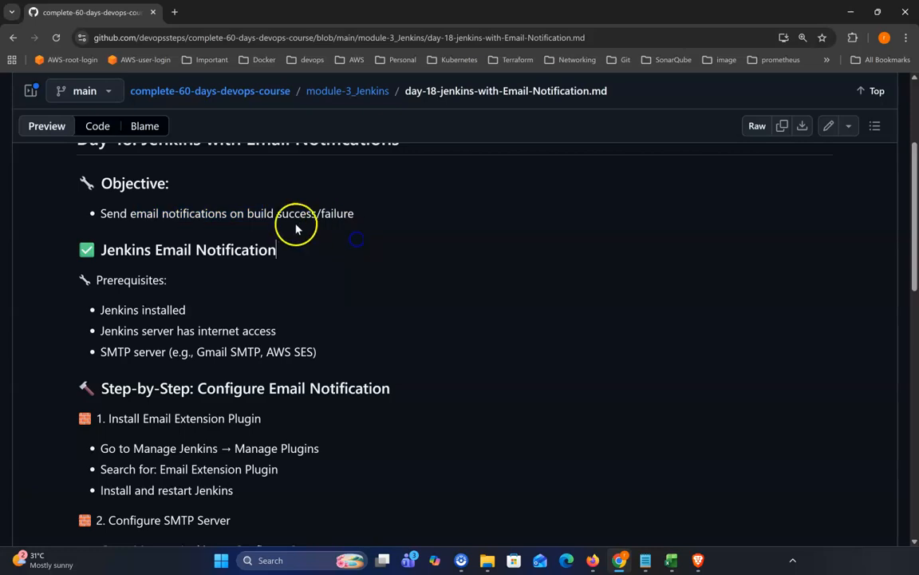
{"action": "left_click_drag", "start_coordinate": [311, 213], "coordinate": [356, 226]}
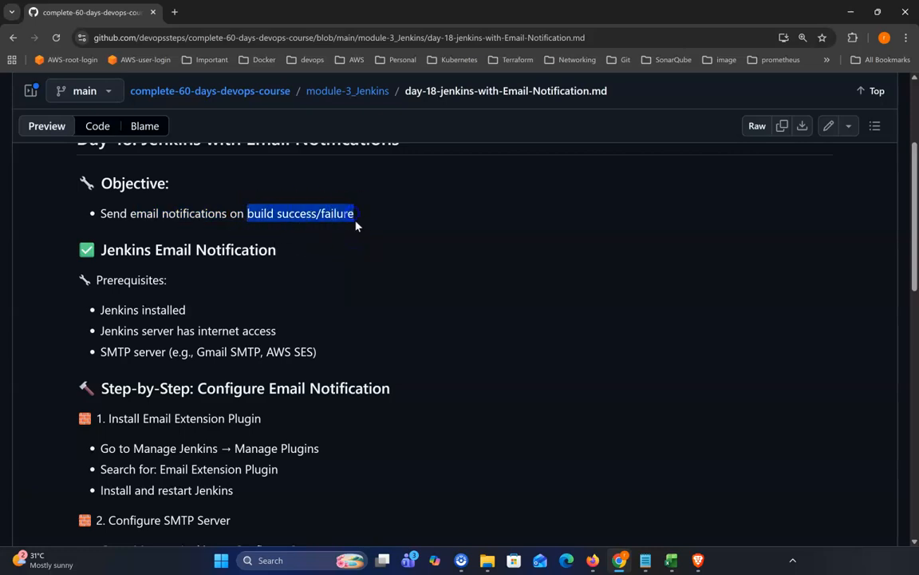
Review the Jenkins Email Notification section's prerequisites list: Jenkins installed, internet access and an SMTP server.
{"action": "scroll", "coordinate": [447, 232], "scroll_direction": "down", "scroll_amount": 1}
{"action": "left_click", "coordinate": [205, 238]}
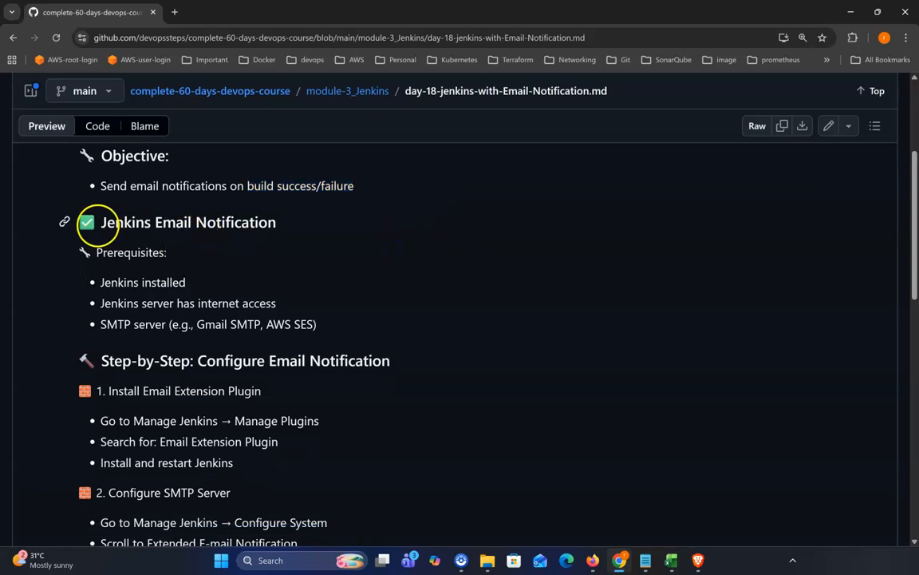
{"action": "left_click_drag", "start_coordinate": [100, 223], "coordinate": [293, 230]}
{"action": "scroll", "coordinate": [321, 235], "scroll_direction": "down", "scroll_amount": 1}
{"action": "left_click_drag", "start_coordinate": [94, 243], "coordinate": [180, 244]}
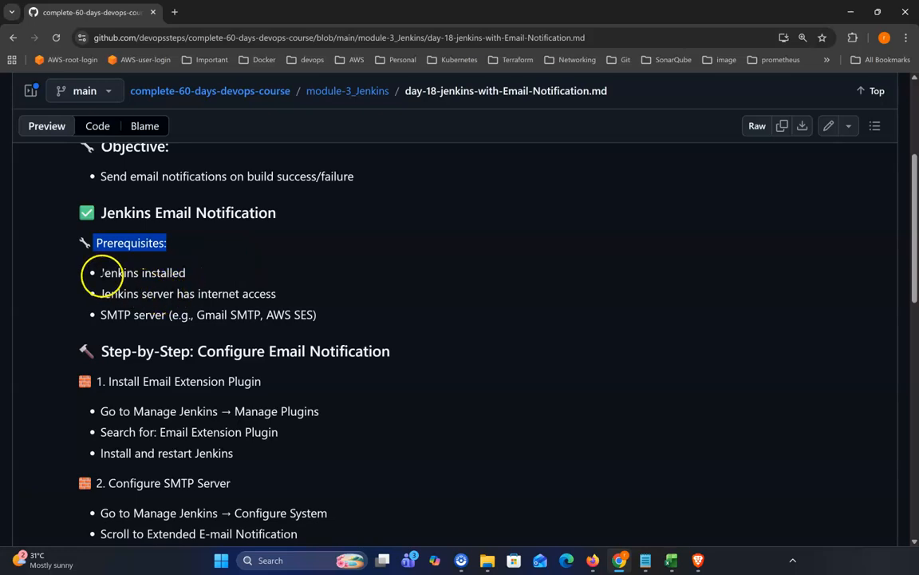
{"action": "left_click_drag", "start_coordinate": [100, 272], "coordinate": [317, 327]}
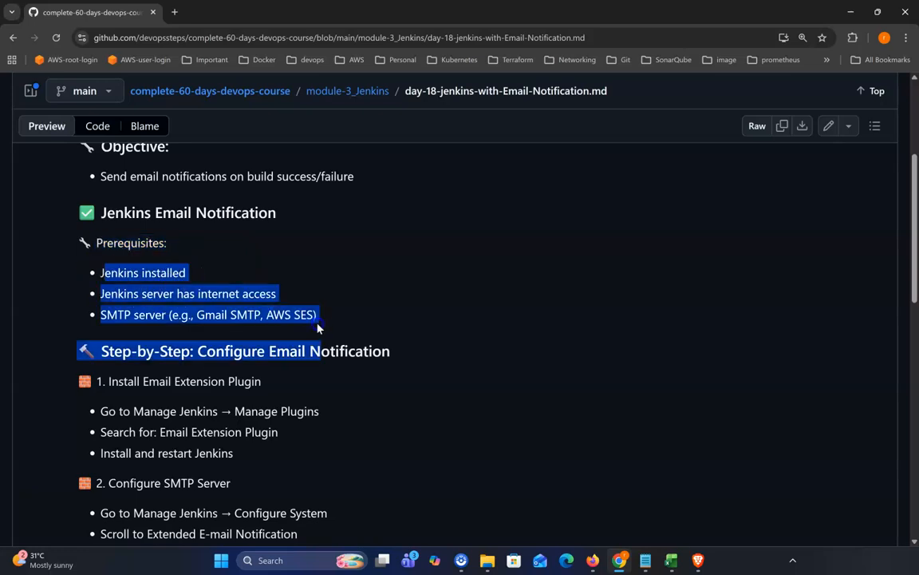
{"action": "scroll", "coordinate": [375, 308], "scroll_direction": "down", "scroll_amount": 1}
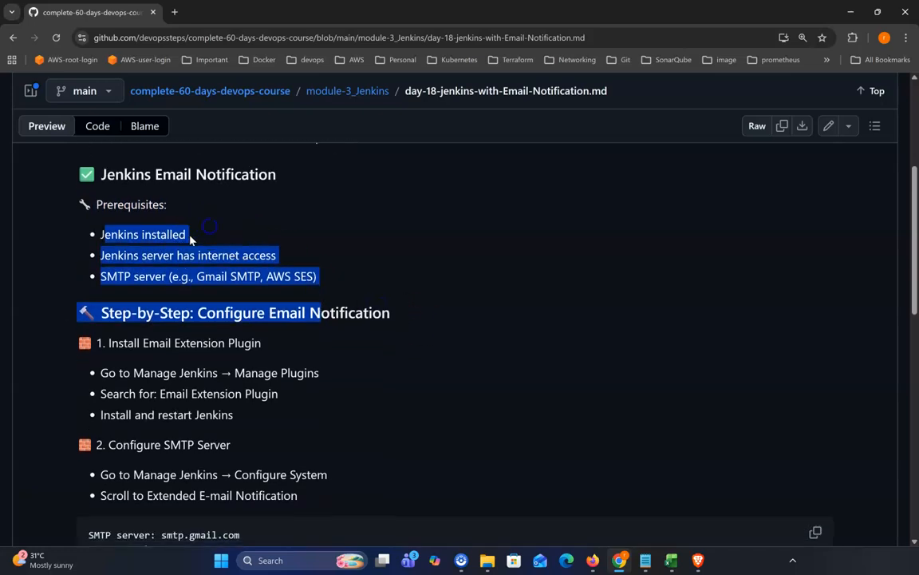
{"action": "left_click", "coordinate": [513, 304]}
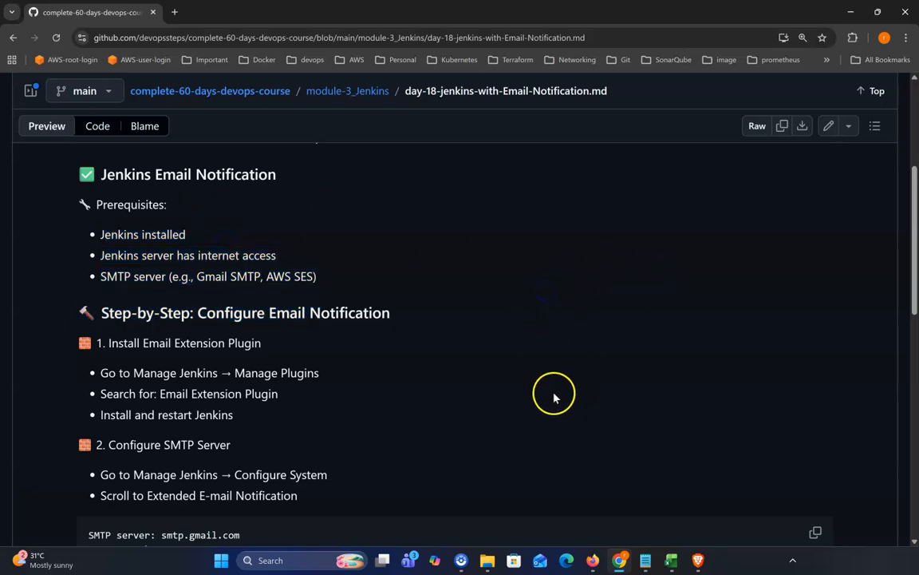
Read the step-by-step instructions for installing the Email Extension Plugin through Manage Plugins and restarting Jenkins.
{"action": "scroll", "coordinate": [554, 392], "scroll_direction": "down", "scroll_amount": 1}
{"action": "left_click_drag", "start_coordinate": [101, 287], "coordinate": [416, 299]}
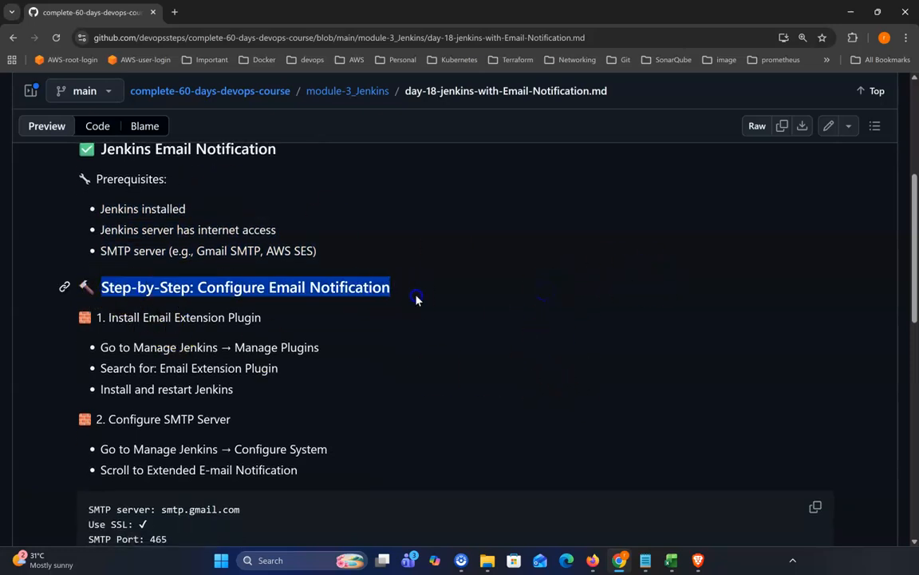
{"action": "scroll", "coordinate": [560, 335], "scroll_direction": "down", "scroll_amount": 1}
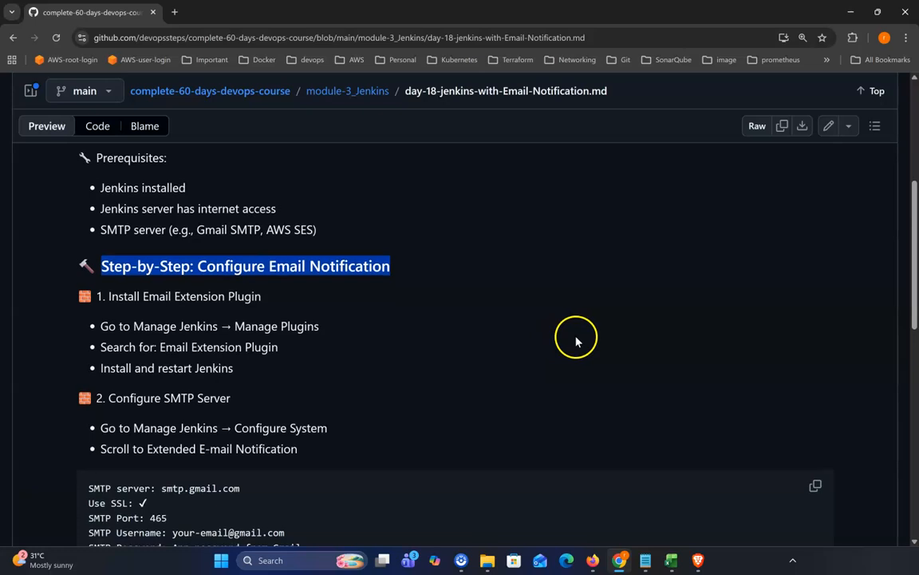
{"action": "scroll", "coordinate": [576, 342], "scroll_direction": "down", "scroll_amount": 1}
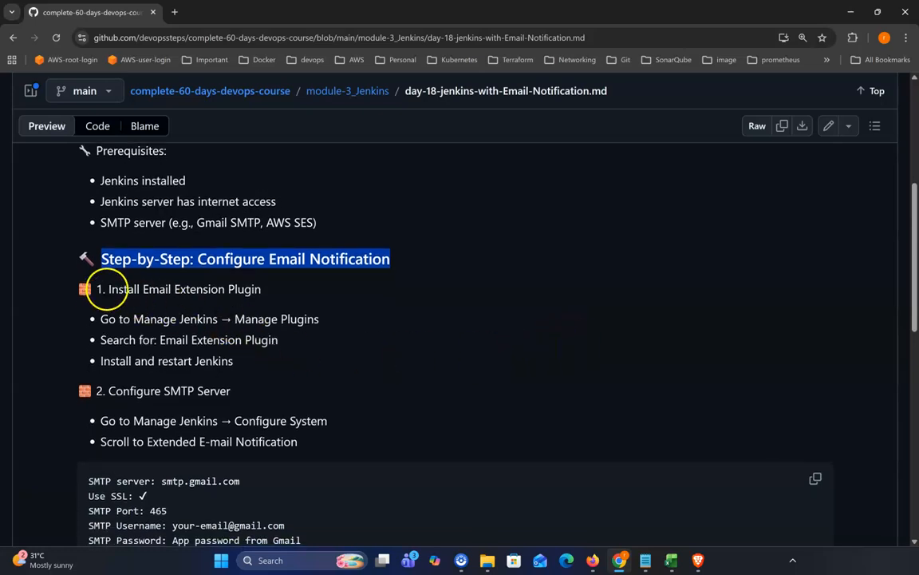
{"action": "left_click_drag", "start_coordinate": [109, 290], "coordinate": [244, 292]}
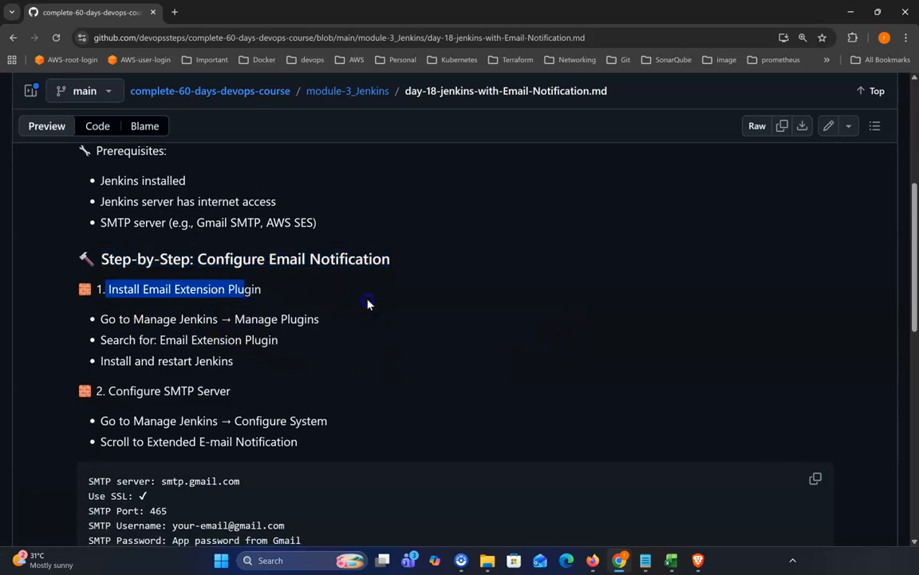
{"action": "left_click", "coordinate": [282, 292]}
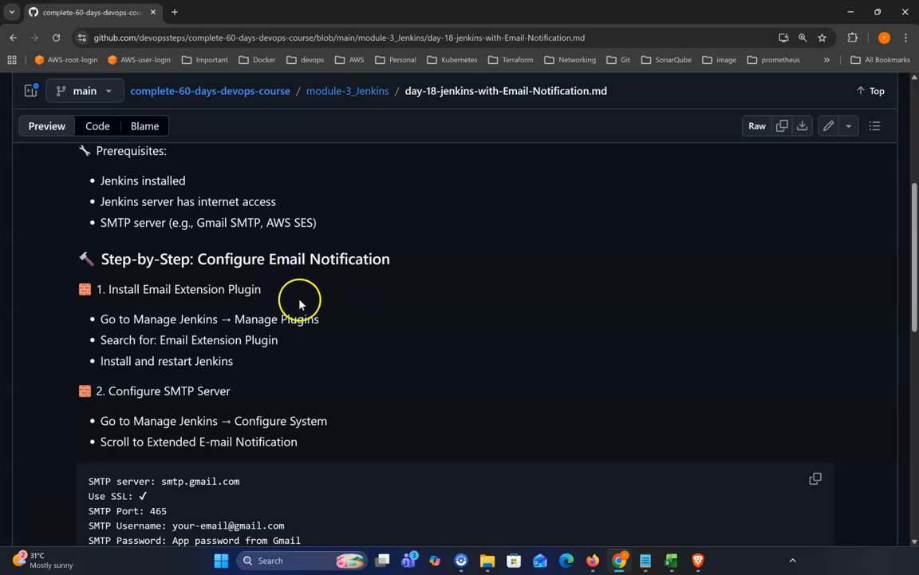
{"action": "left_click_drag", "start_coordinate": [100, 319], "coordinate": [244, 368]}
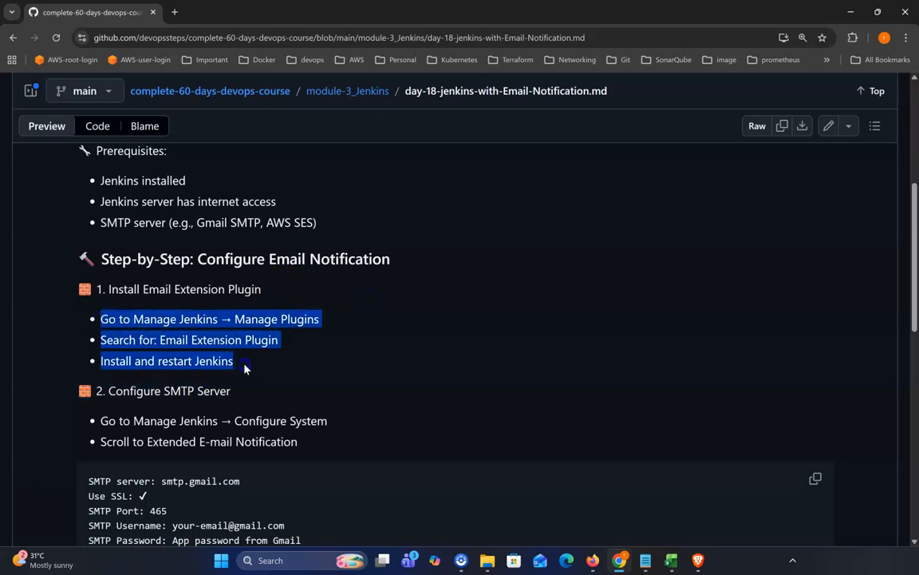
{"action": "left_click", "coordinate": [323, 366]}
{"action": "scroll", "coordinate": [323, 366], "scroll_direction": "down", "scroll_amount": 1}
{"action": "left_click", "coordinate": [93, 378]}
{"action": "left_click_drag", "start_coordinate": [102, 362], "coordinate": [299, 370]}
{"action": "scroll", "coordinate": [299, 361], "scroll_direction": "down", "scroll_amount": 1}
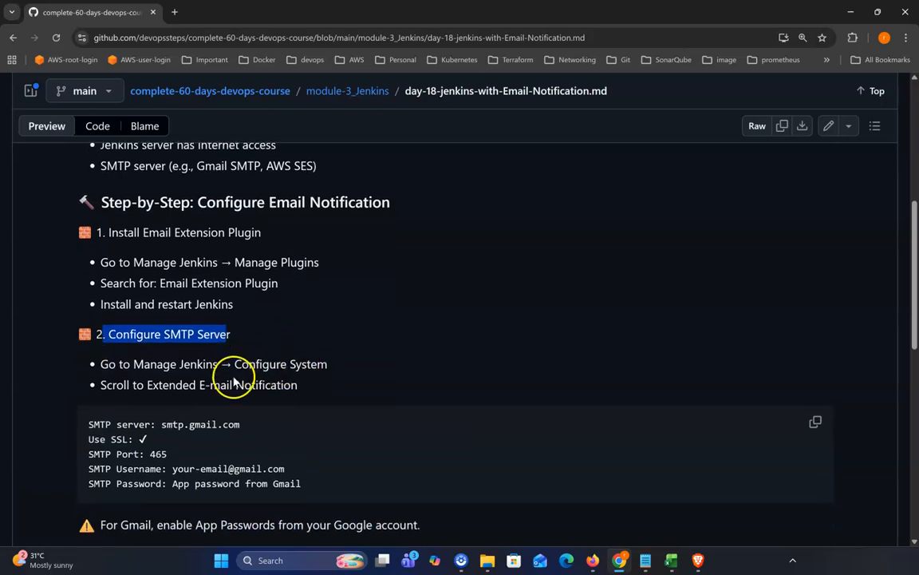
Examine the SMTP server configuration block: smtp.gmail.com, SSL, port 465, username and app password.
{"action": "scroll", "coordinate": [235, 387], "scroll_direction": "down", "scroll_amount": 1}
{"action": "left_click_drag", "start_coordinate": [90, 399], "coordinate": [304, 452]}
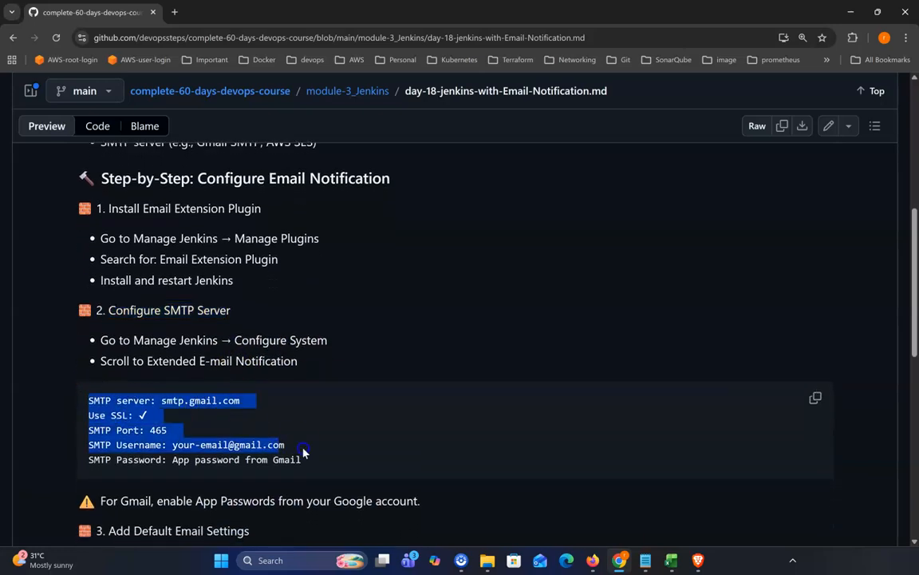
{"action": "left_click", "coordinate": [332, 429]}
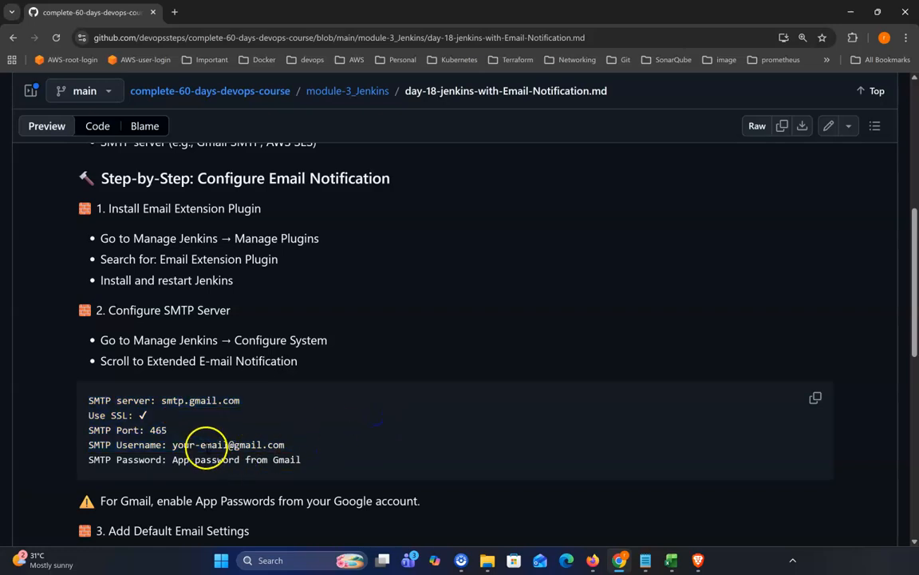
{"action": "left_click_drag", "start_coordinate": [220, 446], "coordinate": [270, 445]}
{"action": "left_click", "coordinate": [209, 444]}
{"action": "left_click_drag", "start_coordinate": [172, 445], "coordinate": [304, 448]}
{"action": "left_click_drag", "start_coordinate": [172, 460], "coordinate": [304, 462]}
{"action": "left_click", "coordinate": [375, 433]}
{"action": "double_click", "coordinate": [174, 399]}
{"action": "left_click_drag", "start_coordinate": [87, 400], "coordinate": [314, 459]}
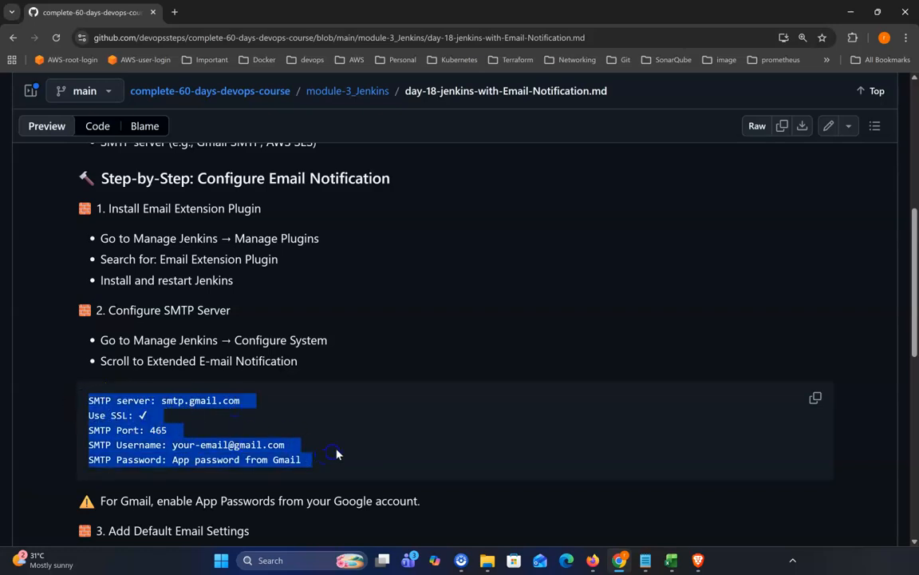
{"action": "scroll", "coordinate": [363, 434], "scroll_direction": "down", "scroll_amount": 1}
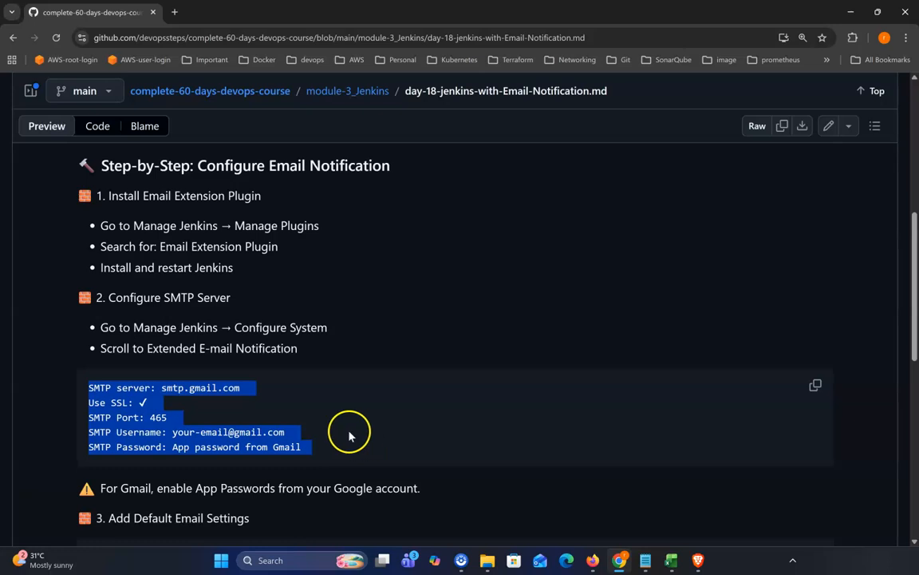
{"action": "scroll", "coordinate": [362, 396], "scroll_direction": "down", "scroll_amount": 2}
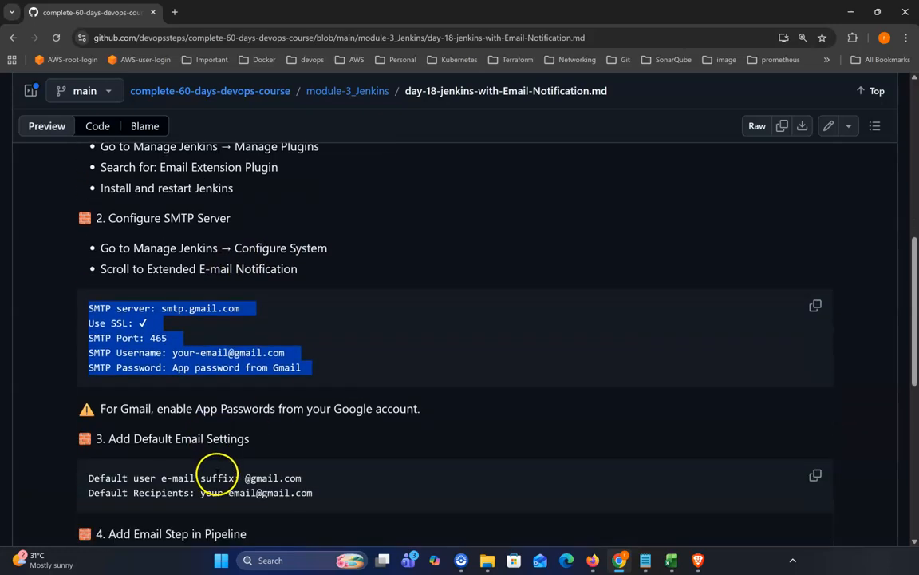
Review the default email settings for user e-mail suffix and default recipients, and the Add Email Step heading.
{"action": "left_click_drag", "start_coordinate": [113, 425], "coordinate": [249, 426]}
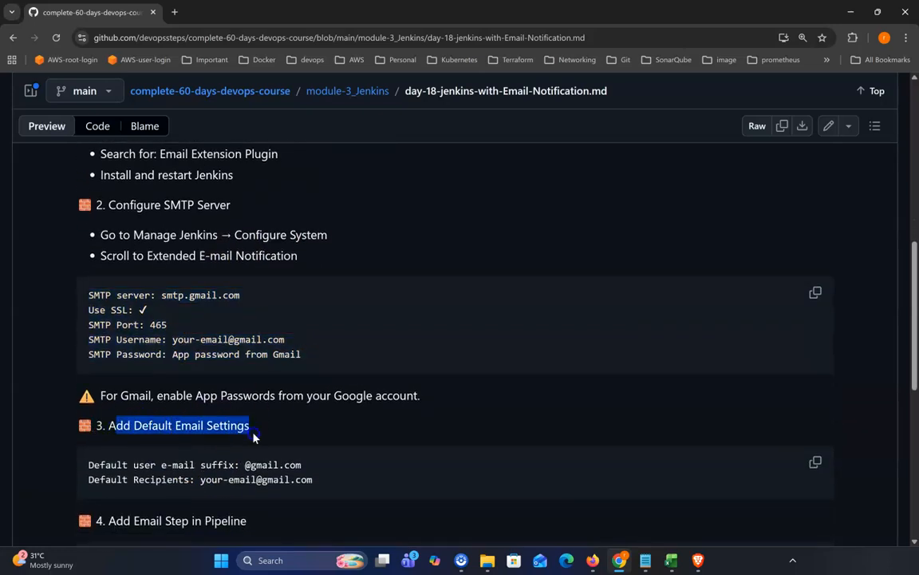
{"action": "scroll", "coordinate": [248, 415], "scroll_direction": "down", "scroll_amount": 1}
{"action": "left_click_drag", "start_coordinate": [99, 427], "coordinate": [309, 440]}
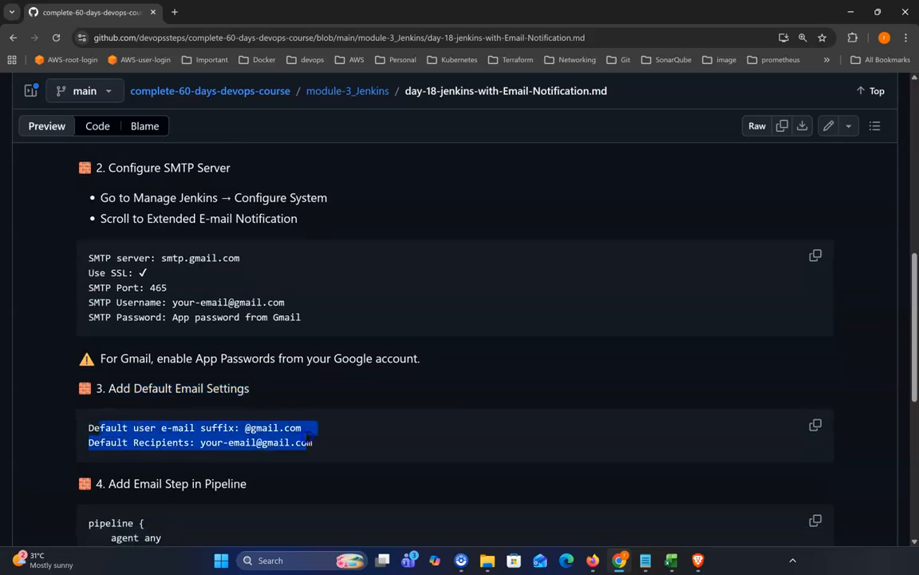
{"action": "scroll", "coordinate": [311, 440], "scroll_direction": "down", "scroll_amount": 1}
{"action": "left_click_drag", "start_coordinate": [200, 416], "coordinate": [324, 416]}
{"action": "scroll", "coordinate": [337, 423], "scroll_direction": "down", "scroll_amount": 2}
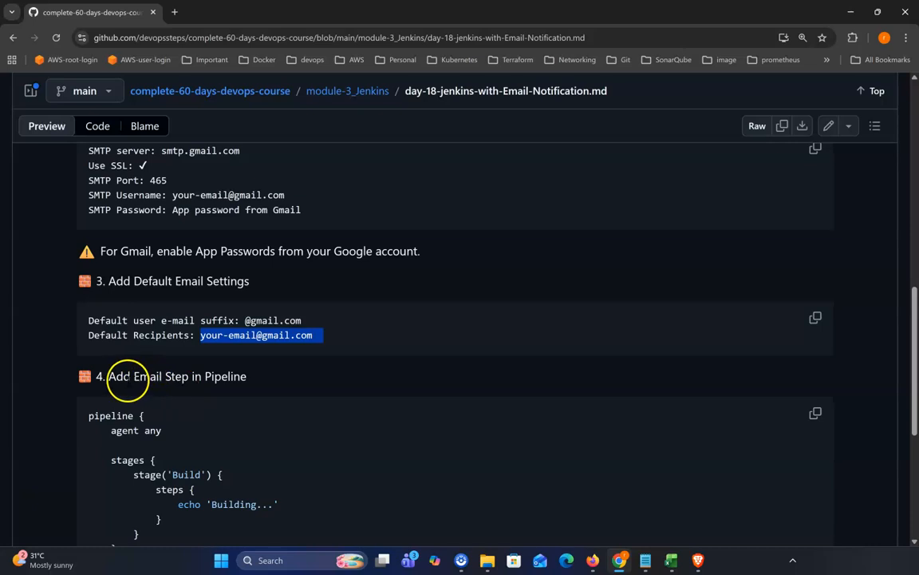
{"action": "left_click_drag", "start_coordinate": [109, 376], "coordinate": [286, 385]}
Study the sample pipeline's post section with emailext subject, body and recipient for success and failure.
{"action": "scroll", "coordinate": [311, 389], "scroll_direction": "down", "scroll_amount": 2}
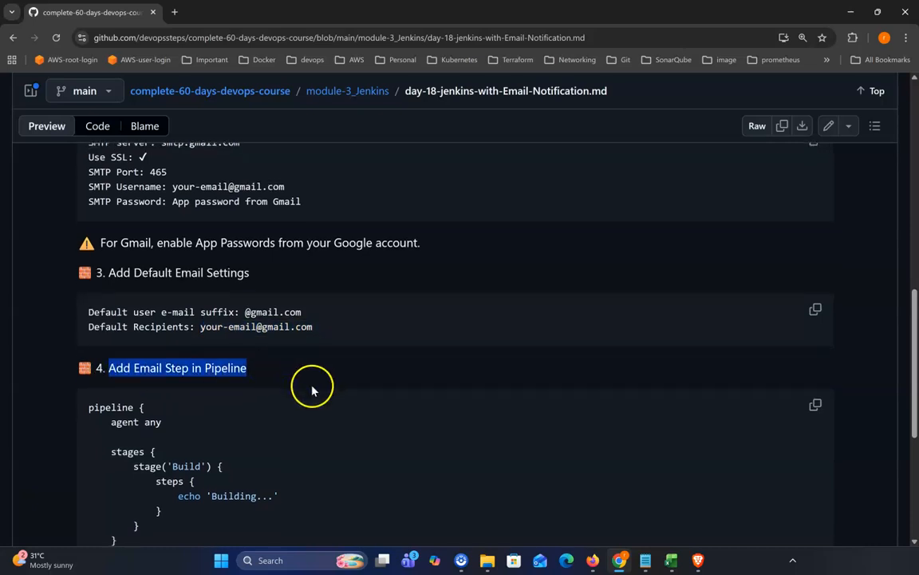
{"action": "scroll", "coordinate": [336, 397], "scroll_direction": "down", "scroll_amount": 2}
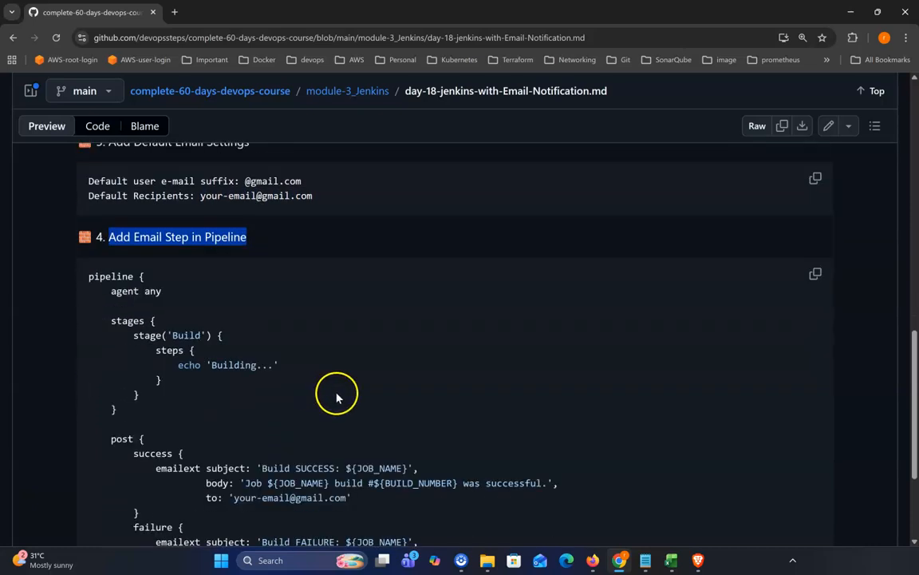
{"action": "left_click_drag", "start_coordinate": [111, 397], "coordinate": [253, 422]}
{"action": "scroll", "coordinate": [253, 421], "scroll_direction": "down", "scroll_amount": 1}
{"action": "left_click_drag", "start_coordinate": [134, 387], "coordinate": [390, 432]}
{"action": "left_click", "coordinate": [387, 433]}
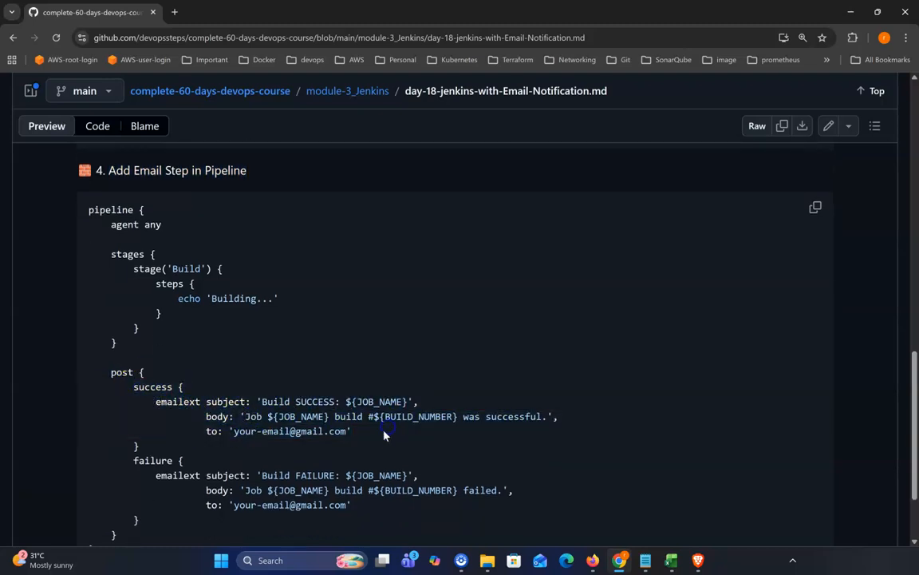
{"action": "left_click_drag", "start_coordinate": [234, 416], "coordinate": [558, 417]}
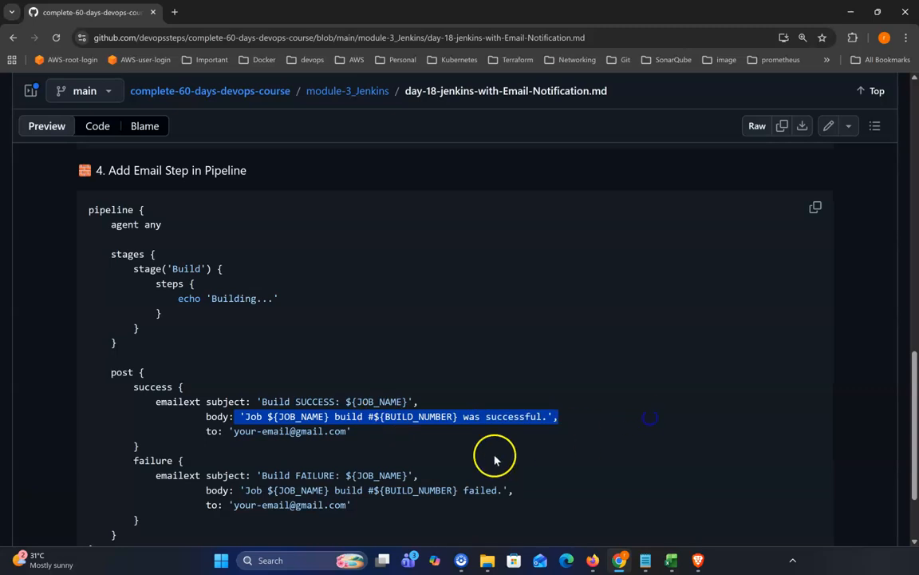
{"action": "left_click", "coordinate": [498, 436]}
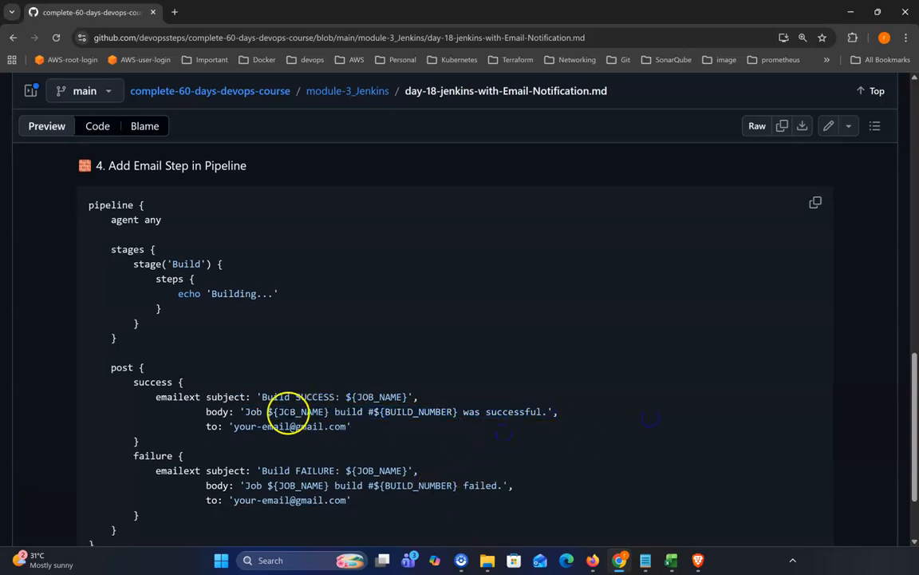
{"action": "double_click", "coordinate": [385, 414]}
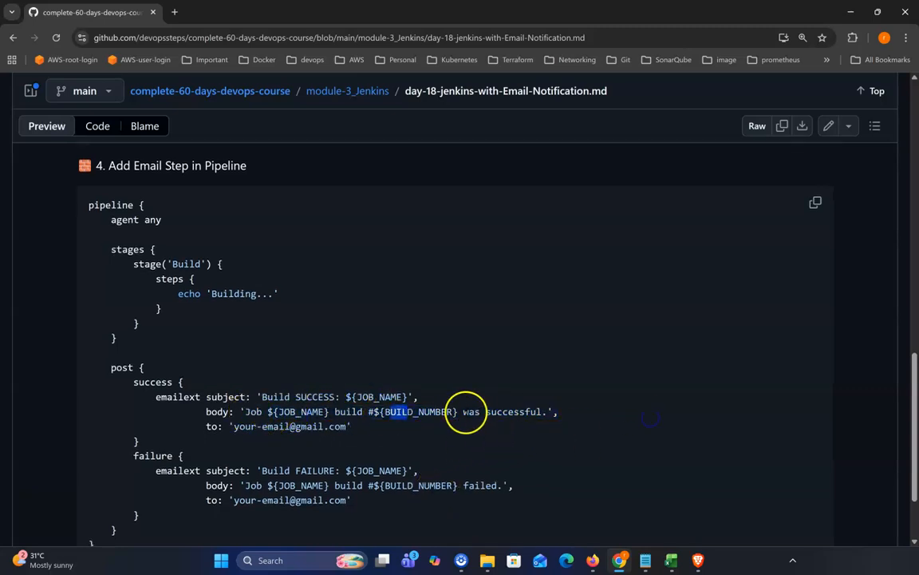
{"action": "left_click_drag", "start_coordinate": [463, 413], "coordinate": [561, 412]}
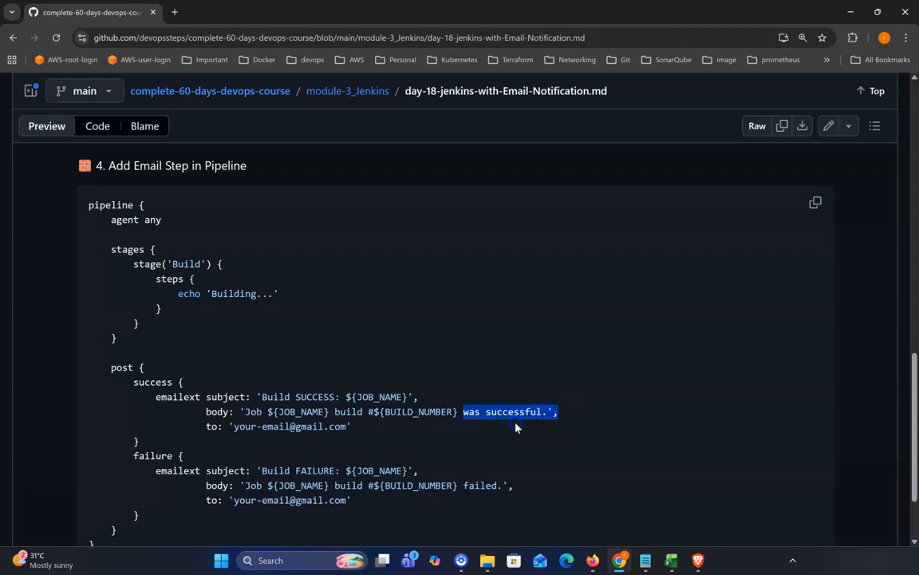
{"action": "left_click_drag", "start_coordinate": [454, 413], "coordinate": [542, 413]}
{"action": "scroll", "coordinate": [447, 335], "scroll_direction": "down", "scroll_amount": 1}
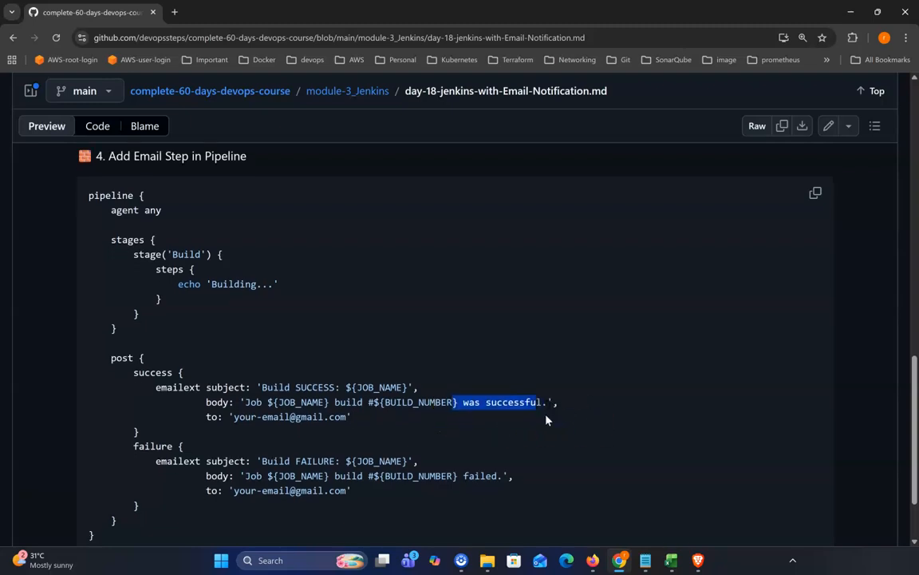
{"action": "left_click_drag", "start_coordinate": [151, 437], "coordinate": [384, 490]}
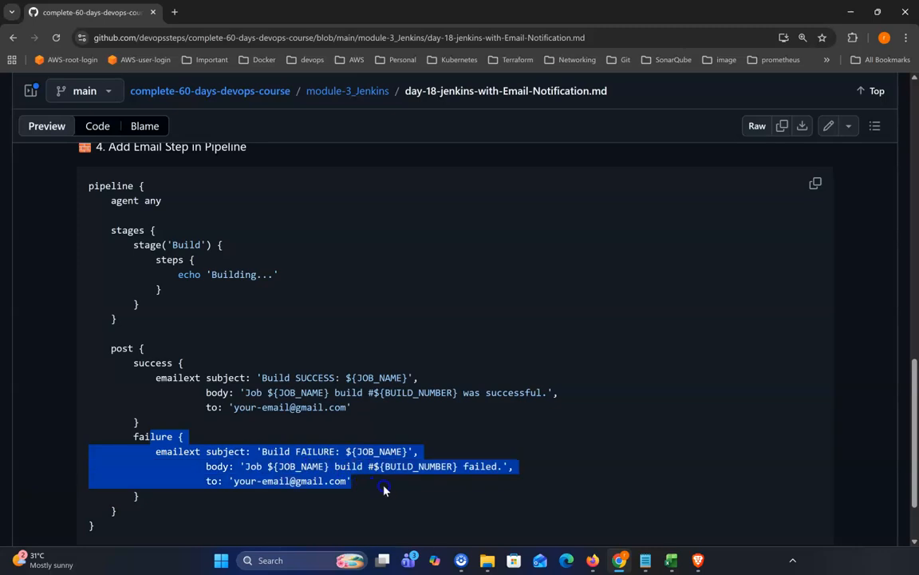
Scroll through the guide from the sample pipeline and testing note back up to the objective and prerequisites.
{"action": "left_click", "coordinate": [383, 489]}
{"action": "scroll", "coordinate": [413, 488], "scroll_direction": "down", "scroll_amount": 2}
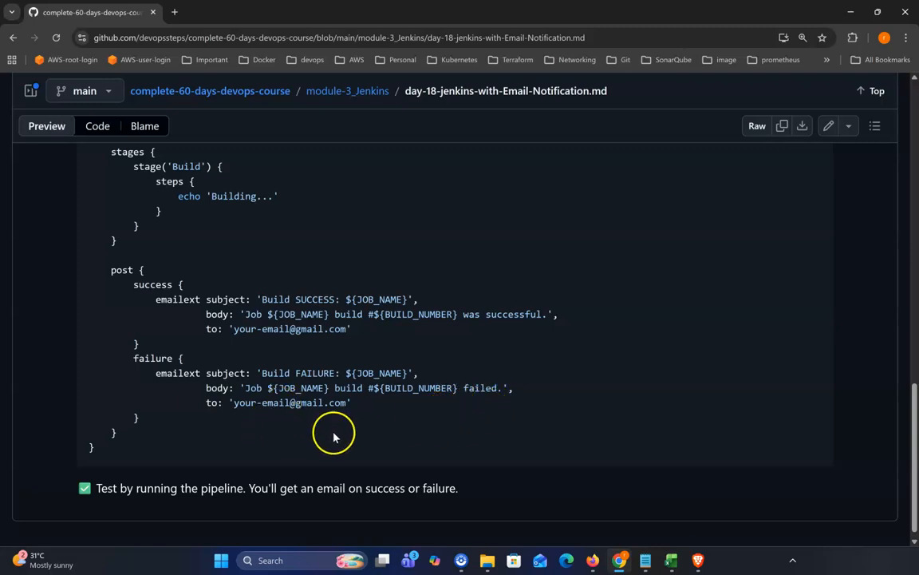
{"action": "scroll", "coordinate": [334, 436], "scroll_direction": "up", "scroll_amount": 10}
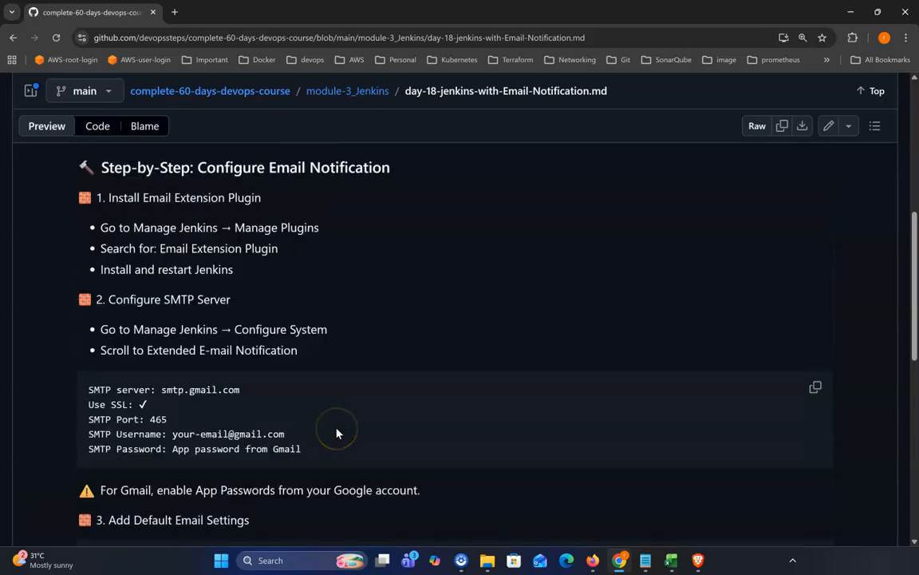
{"action": "scroll", "coordinate": [337, 434], "scroll_direction": "up", "scroll_amount": 5}
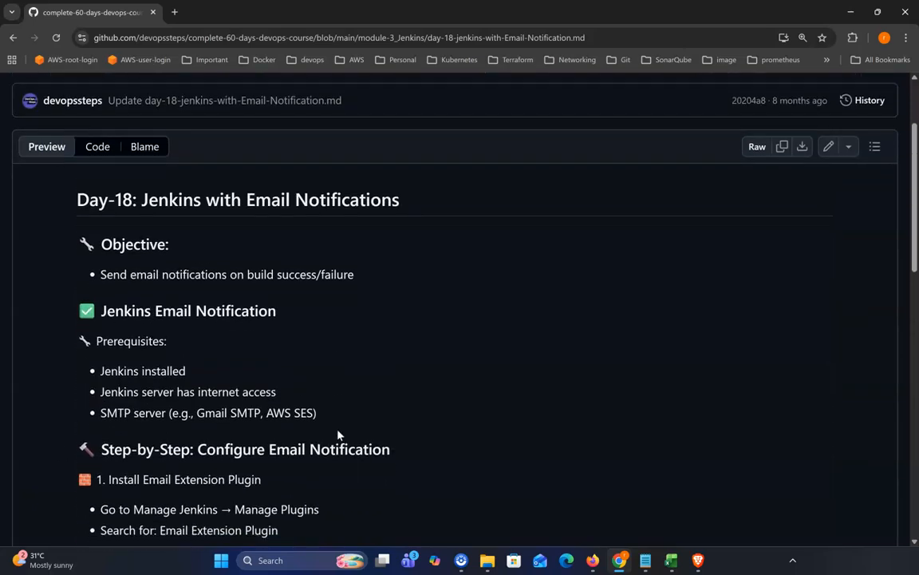
{"action": "scroll", "coordinate": [339, 435], "scroll_direction": "down", "scroll_amount": 1}
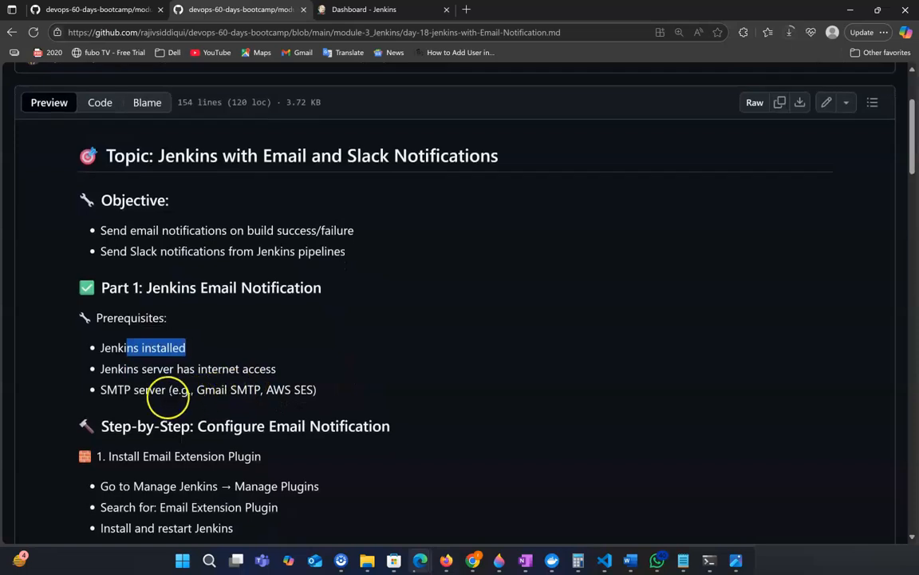
{"action": "scroll", "coordinate": [164, 396], "scroll_direction": "down", "scroll_amount": 1}
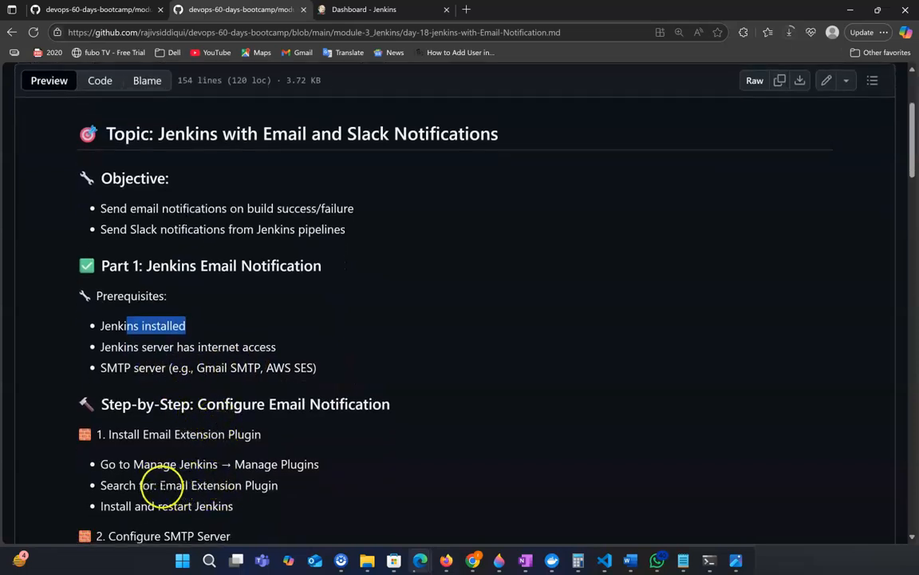
Highlight the Manage Plugins path and copy the plugin name Email Extension Plugin from the install instructions.
{"action": "left_click_drag", "start_coordinate": [161, 485], "coordinate": [277, 485]}
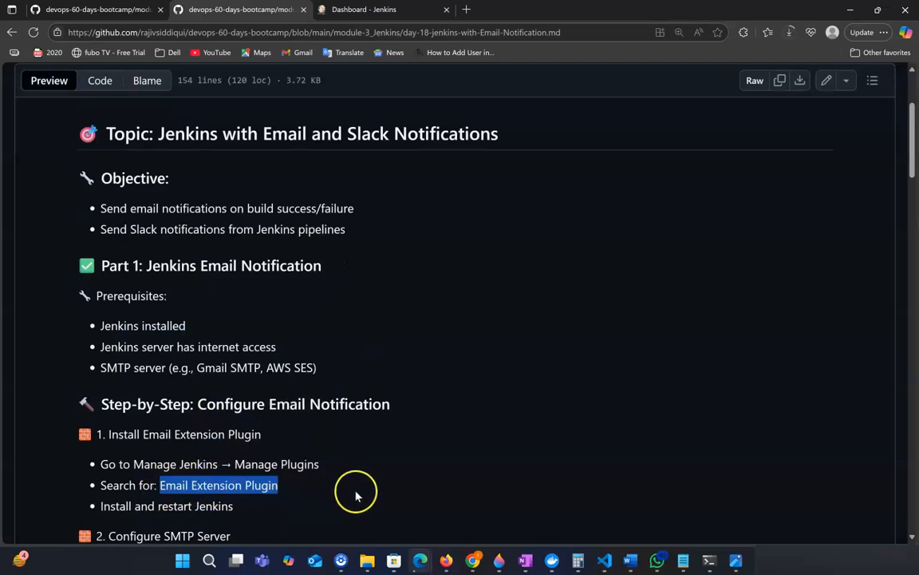
{"action": "left_click_drag", "start_coordinate": [234, 463], "coordinate": [319, 463]}
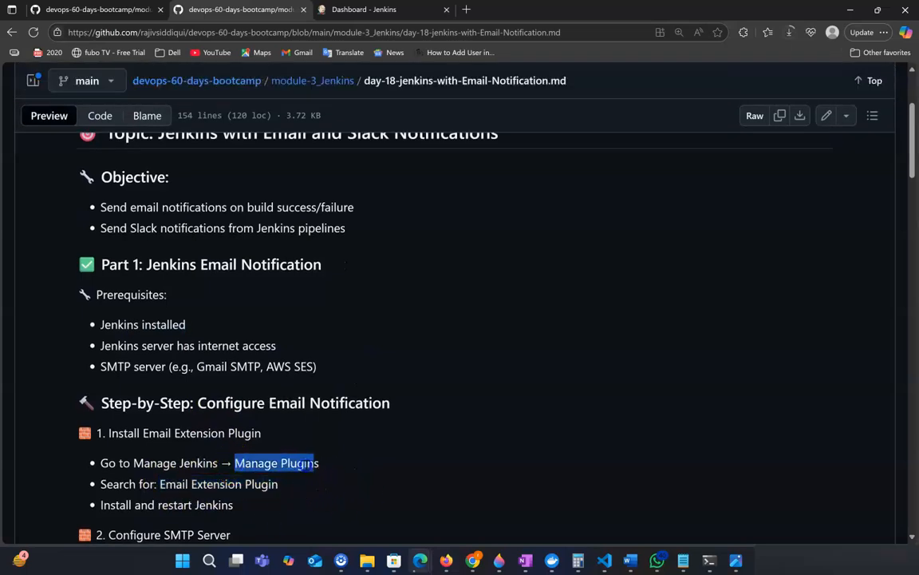
{"action": "left_click", "coordinate": [372, 496]}
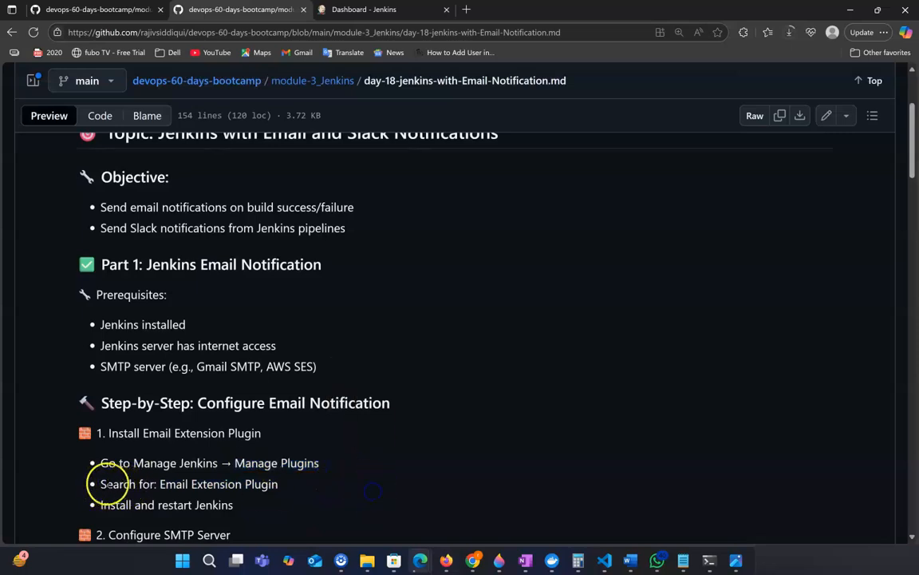
{"action": "left_click_drag", "start_coordinate": [159, 484], "coordinate": [293, 488]}
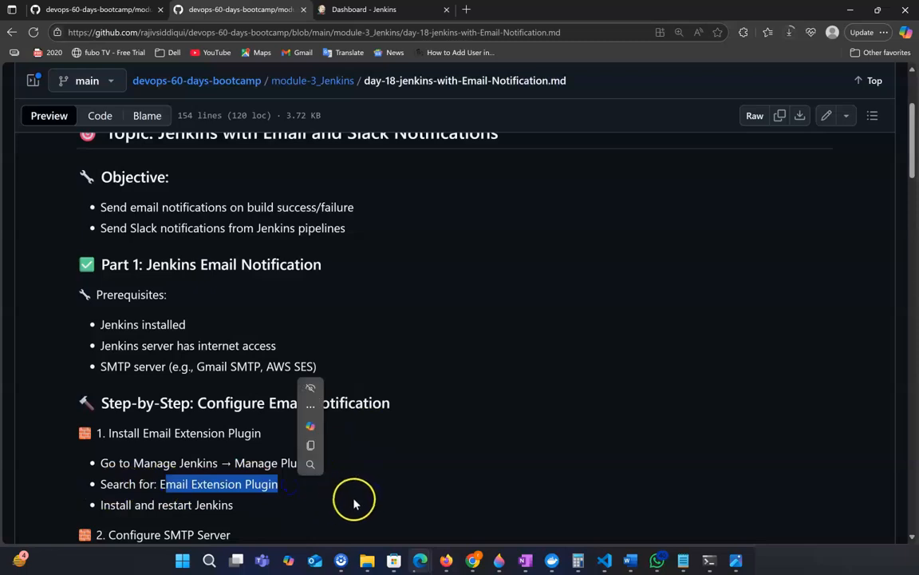
{"action": "scroll", "coordinate": [355, 499], "scroll_direction": "down", "scroll_amount": 1}
{"action": "left_click", "coordinate": [297, 443]}
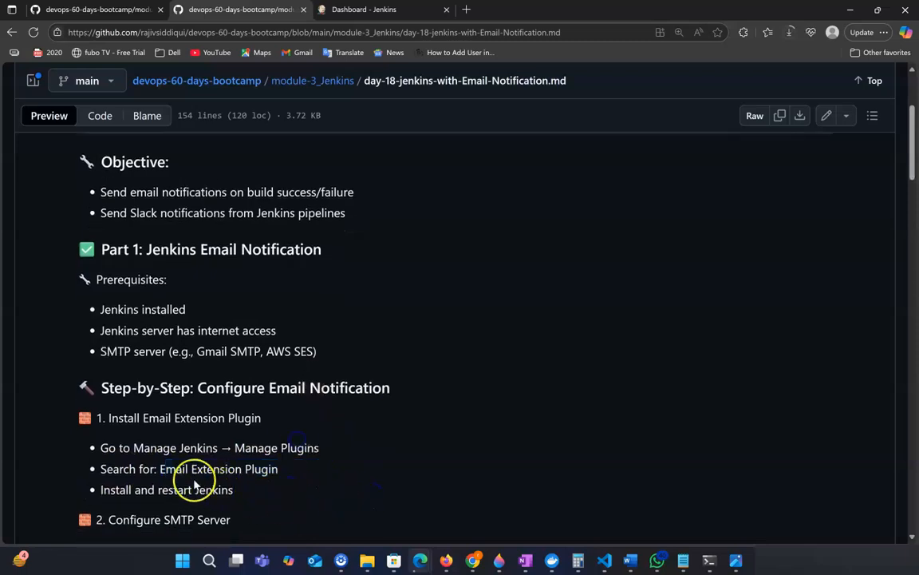
{"action": "left_click_drag", "start_coordinate": [160, 469], "coordinate": [264, 470]}
{"action": "left_click", "coordinate": [303, 494]}
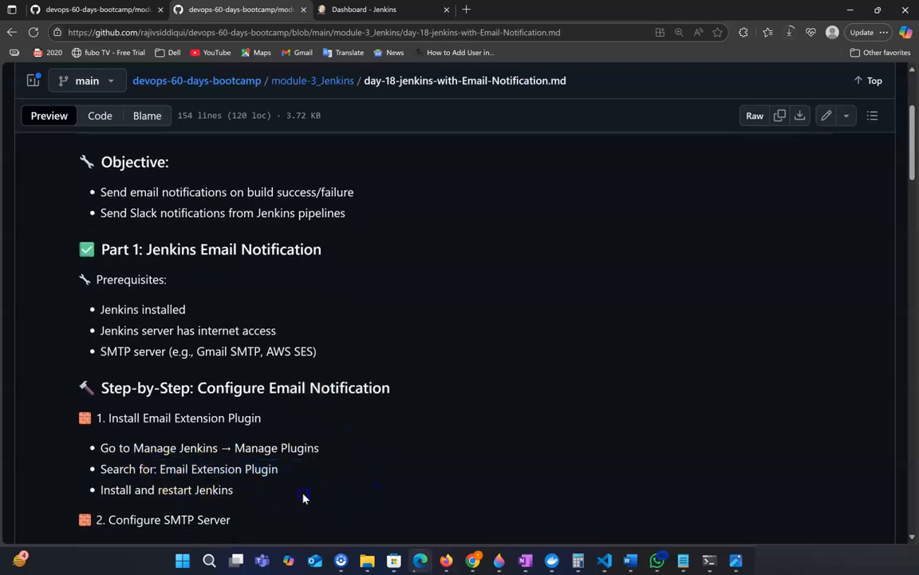
{"action": "left_click_drag", "start_coordinate": [234, 448], "coordinate": [322, 450]}
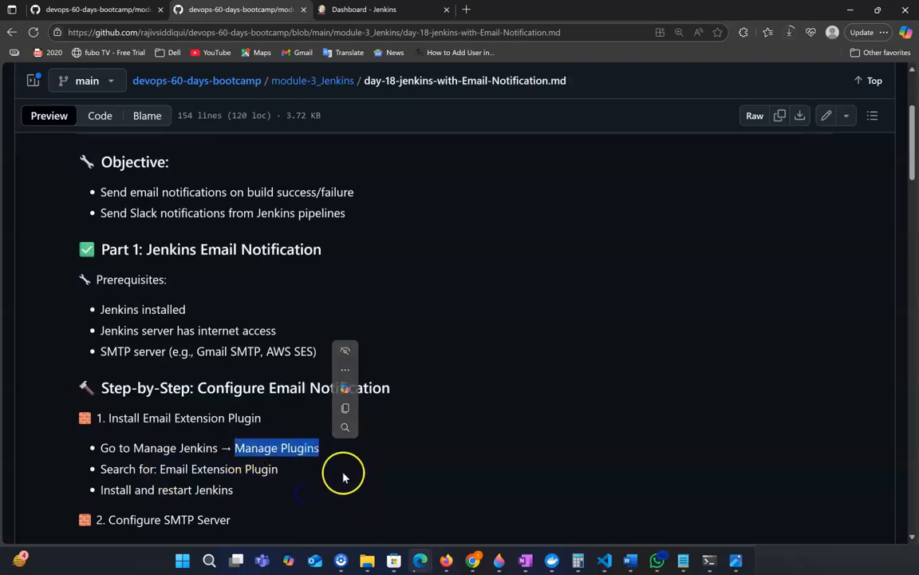
{"action": "left_click", "coordinate": [294, 412]}
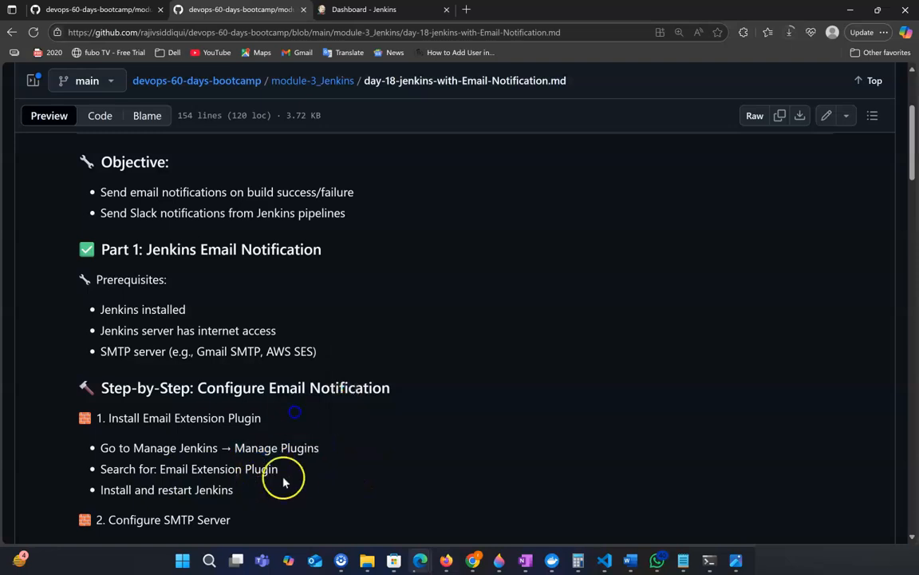
{"action": "left_click_drag", "start_coordinate": [159, 470], "coordinate": [277, 470]}
{"action": "key", "text": "ctrl+c"}
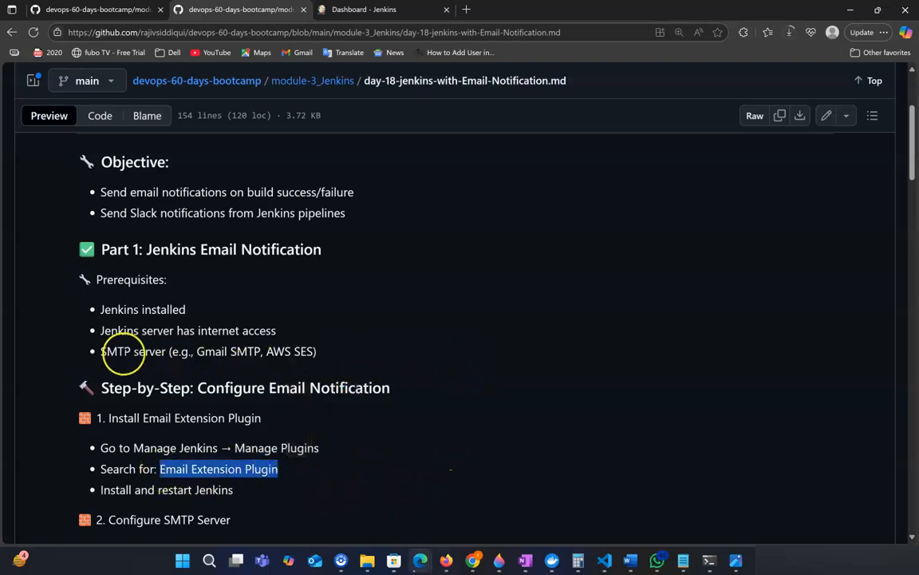
Highlight the example SMTP servers, Gmail SMTP and AWS SES, in the prerequisites list.
{"action": "left_click_drag", "start_coordinate": [197, 351], "coordinate": [340, 363]}
{"action": "left_click", "coordinate": [274, 351]}
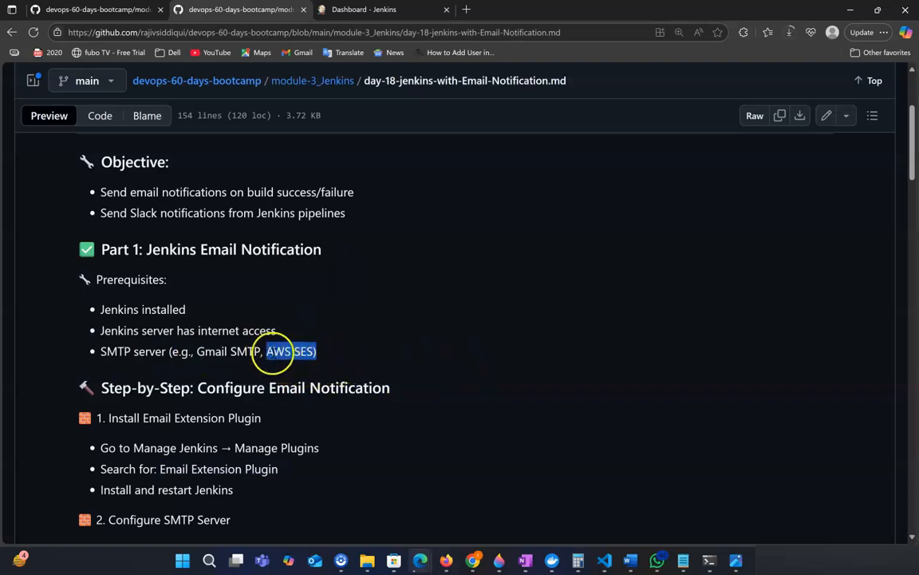
{"action": "left_click", "coordinate": [333, 356]}
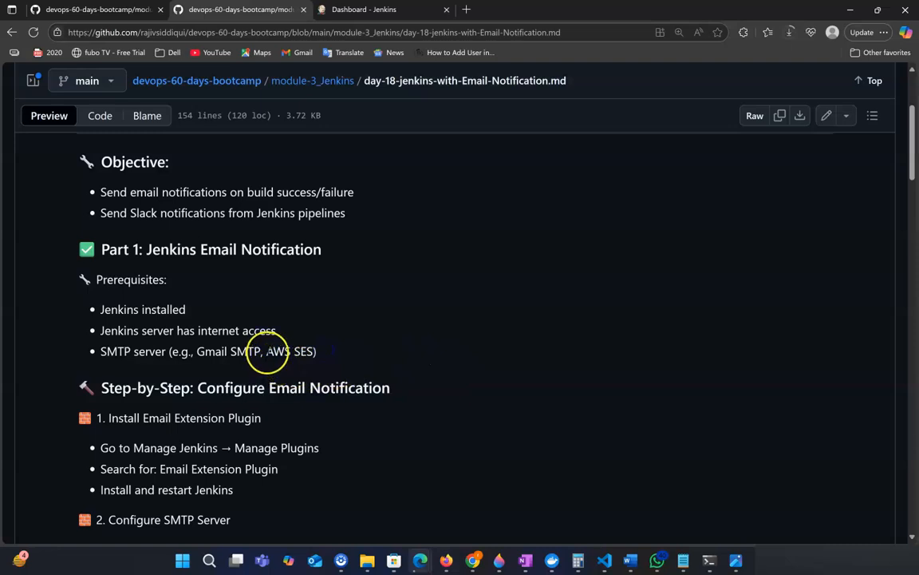
{"action": "left_click_drag", "start_coordinate": [268, 352], "coordinate": [328, 361]}
{"action": "left_click", "coordinate": [324, 365]}
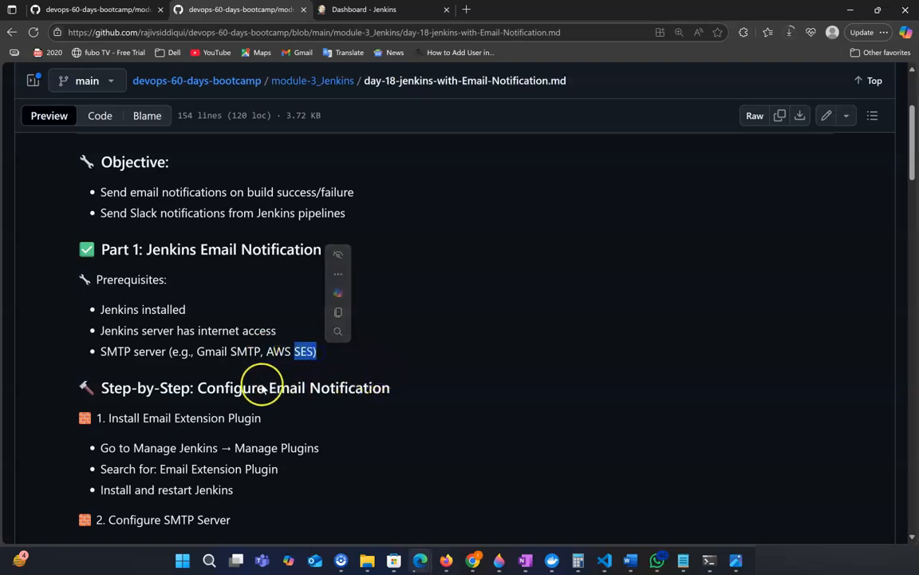
{"action": "left_click_drag", "start_coordinate": [198, 351], "coordinate": [260, 351]}
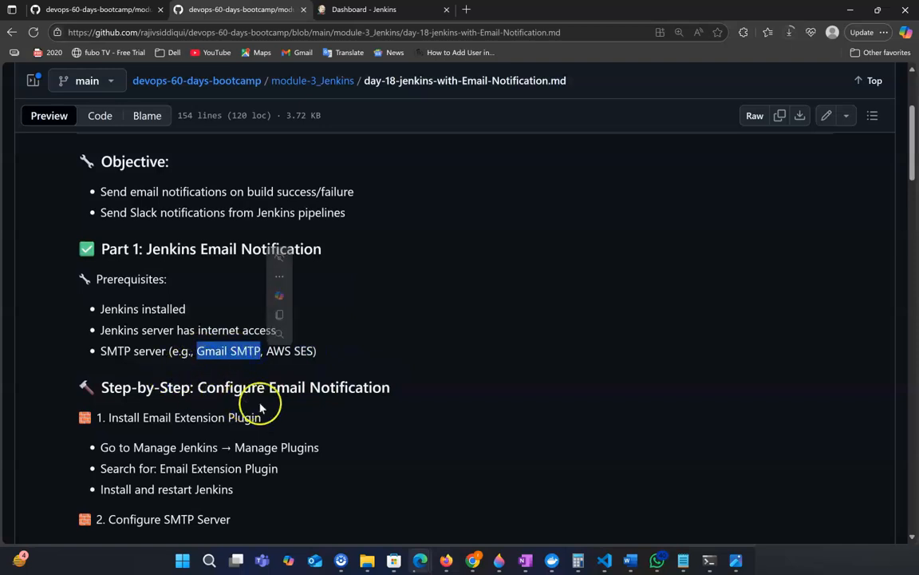
{"action": "scroll", "coordinate": [263, 405], "scroll_direction": "down", "scroll_amount": 1}
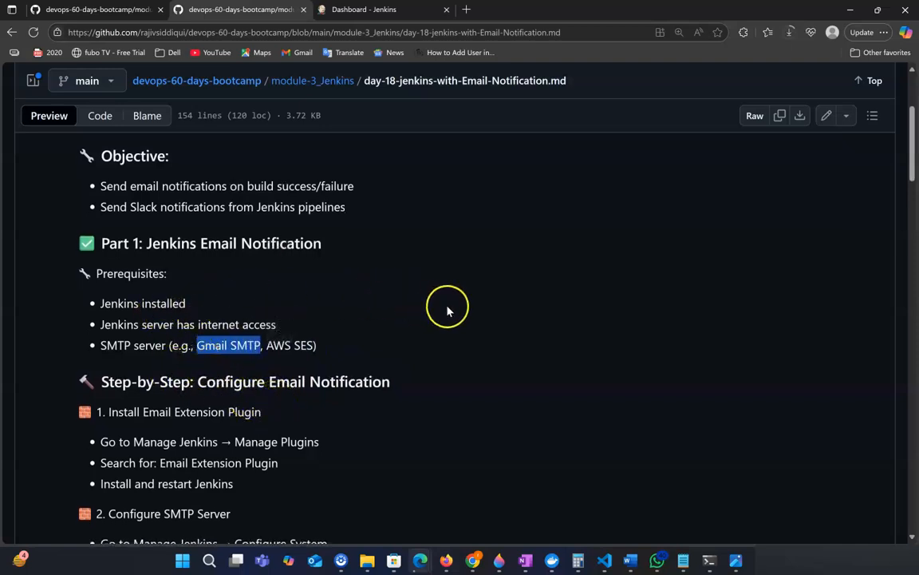
{"action": "scroll", "coordinate": [304, 319], "scroll_direction": "down", "scroll_amount": 1}
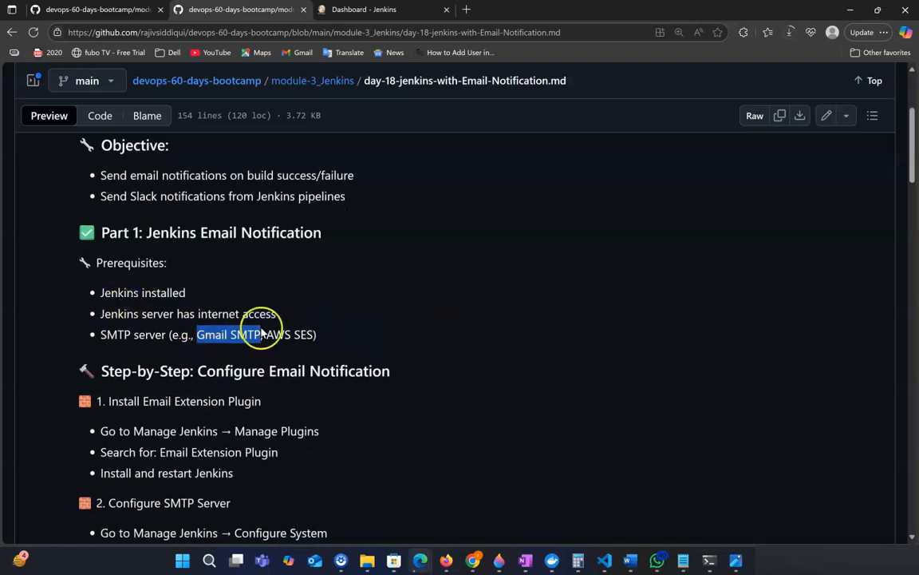
{"action": "scroll", "coordinate": [363, 437], "scroll_direction": "down", "scroll_amount": 1}
{"action": "scroll", "coordinate": [419, 348], "scroll_direction": "up", "scroll_amount": 2}
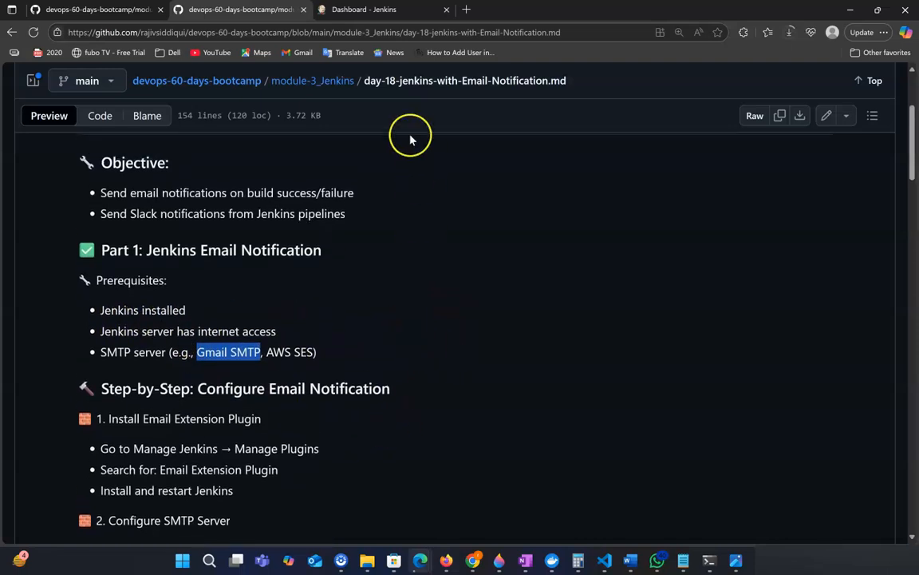
Switch to the Jenkins dashboard and open Manage Jenkins in a new tab.
{"action": "left_click", "coordinate": [375, 10]}
{"action": "left_click", "coordinate": [61, 227]}
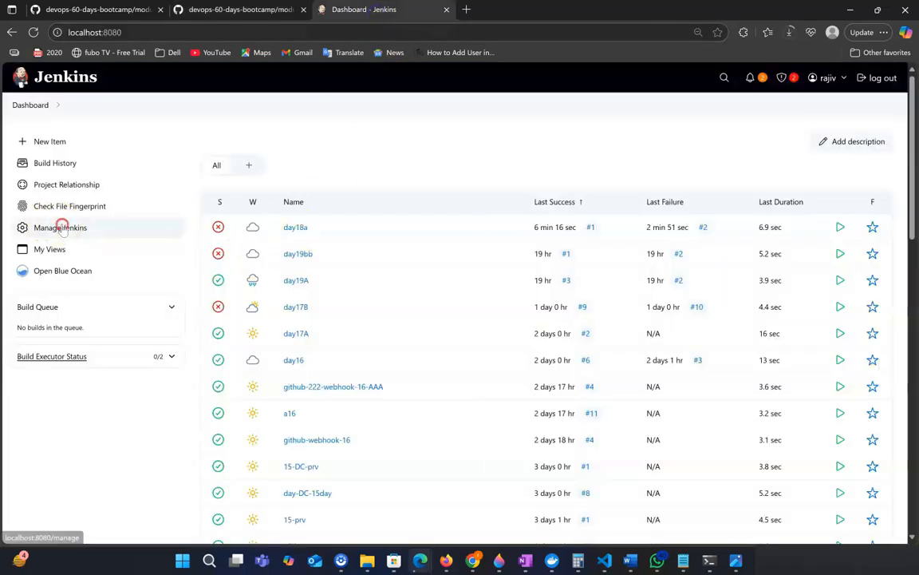
{"action": "right_click", "coordinate": [63, 227]}
{"action": "left_click", "coordinate": [125, 236]}
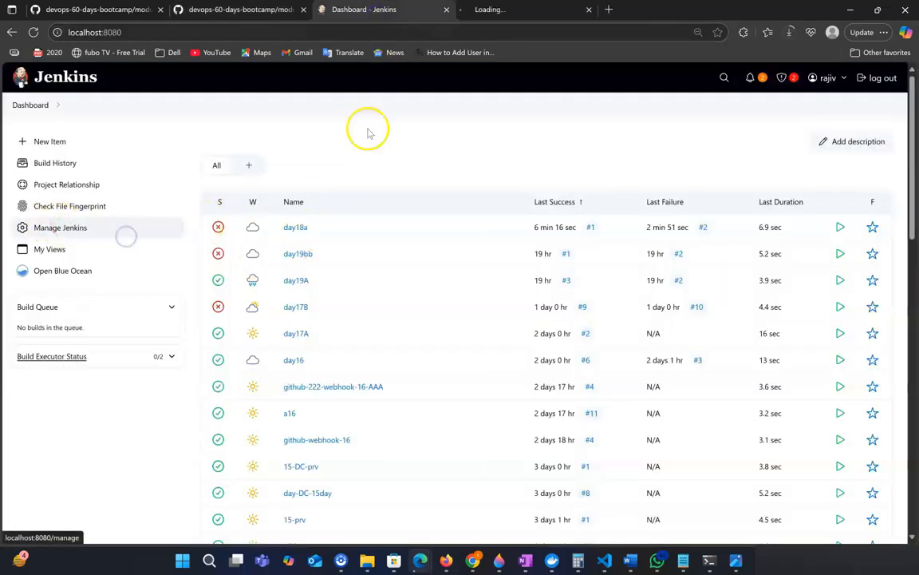
{"action": "left_click", "coordinate": [515, 9]}
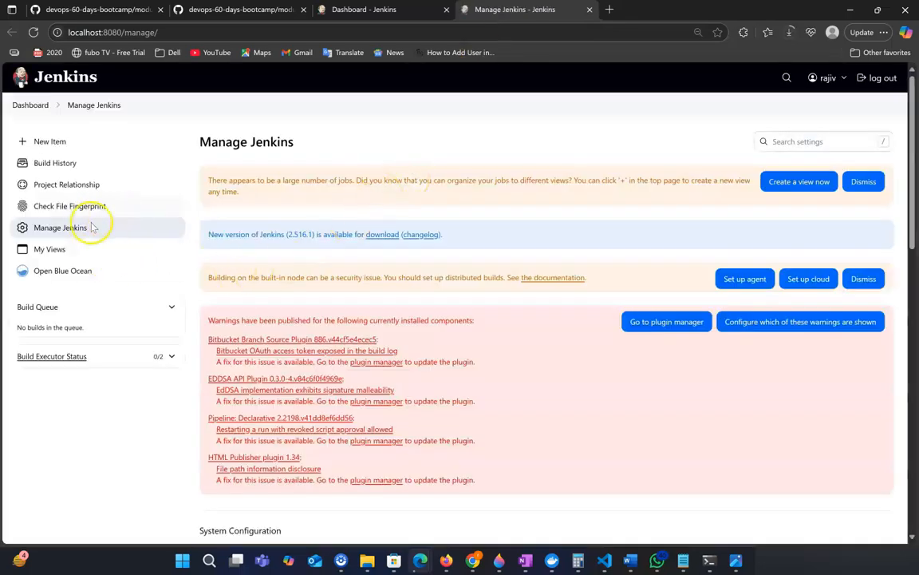
Open Plugins in a new tab, go to Installed plugins and search for Email Extension Plugin.
{"action": "scroll", "coordinate": [523, 286], "scroll_direction": "down", "scroll_amount": 3}
{"action": "right_click", "coordinate": [732, 329]}
{"action": "left_click", "coordinate": [790, 341]}
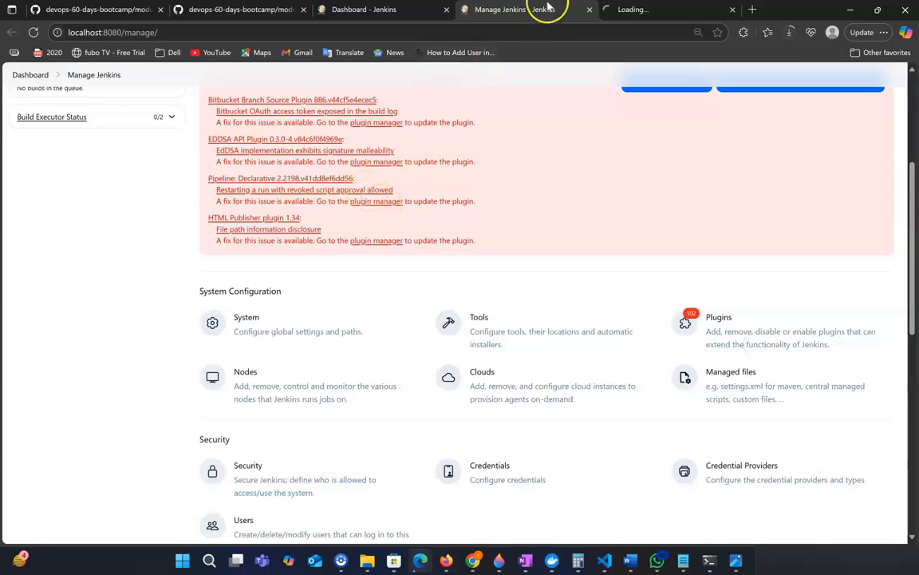
{"action": "left_click", "coordinate": [627, 11]}
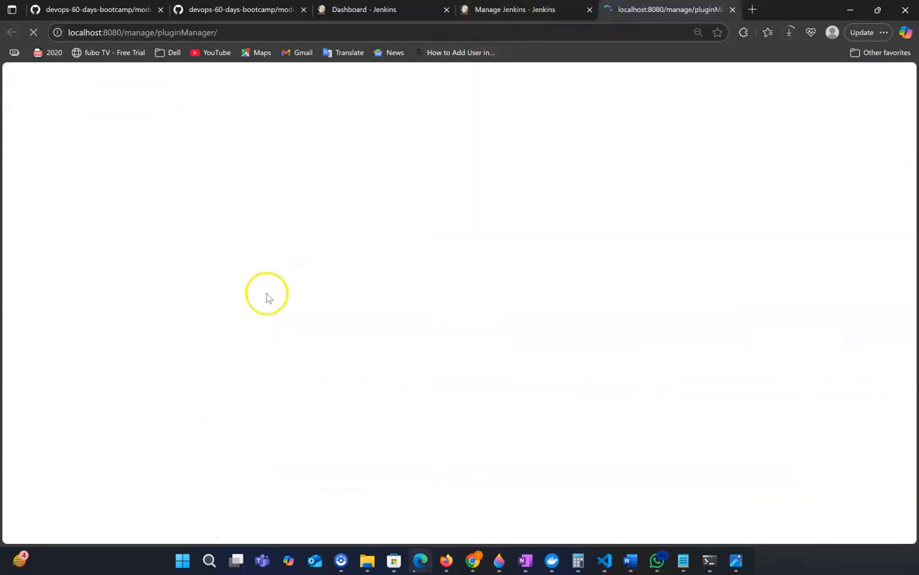
{"action": "left_click", "coordinate": [72, 217]}
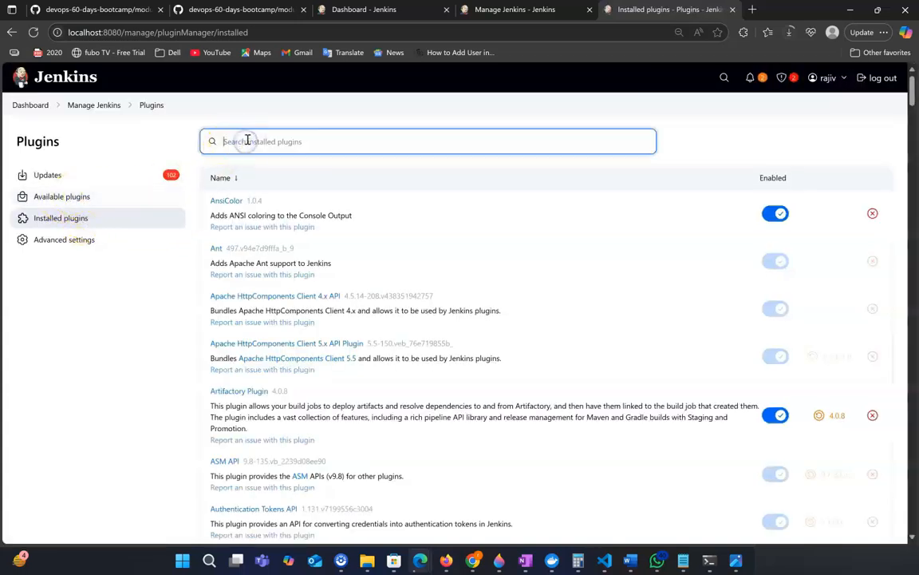
{"action": "key", "text": "ctrl+v"}
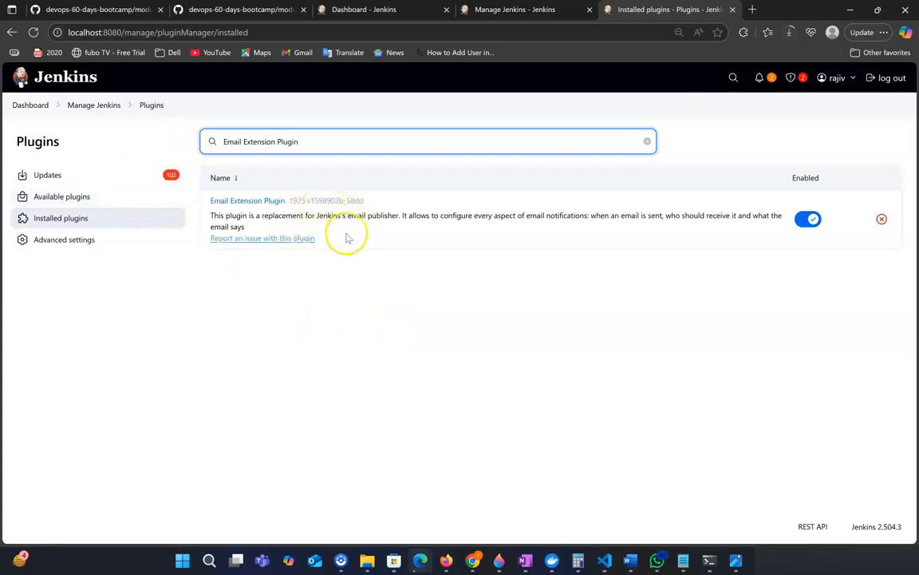
Return to the guide and review the SMTP server configuration instructions and settings block.
{"action": "left_click", "coordinate": [233, 10]}
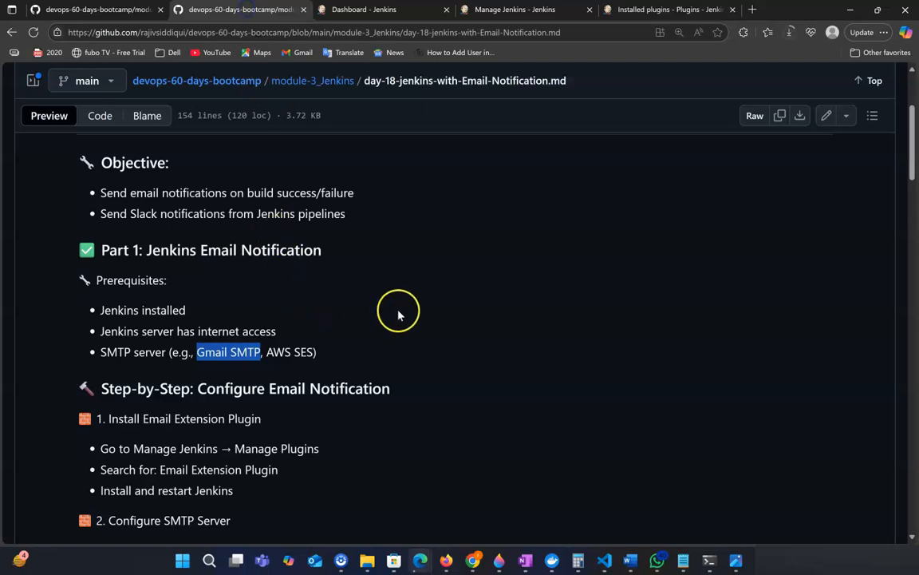
{"action": "scroll", "coordinate": [407, 314], "scroll_direction": "down", "scroll_amount": 1}
{"action": "left_click", "coordinate": [230, 329]}
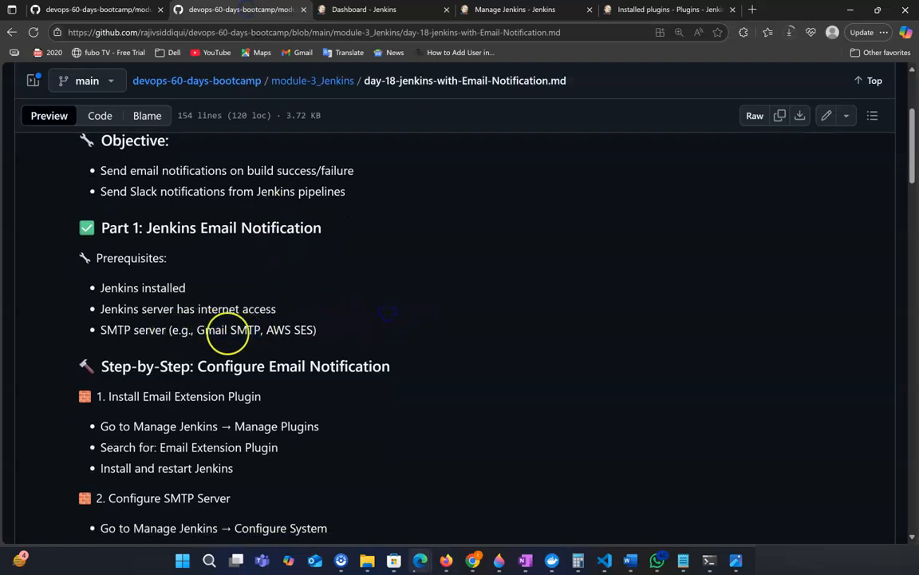
{"action": "scroll", "coordinate": [239, 375], "scroll_direction": "down", "scroll_amount": 1}
{"action": "scroll", "coordinate": [375, 394], "scroll_direction": "down", "scroll_amount": 2}
{"action": "scroll", "coordinate": [240, 436], "scroll_direction": "down", "scroll_amount": 4}
{"action": "mouse_move", "coordinate": [90, 442]}
{"action": "left_mouse_down"}
{"action": "mouse_move", "coordinate": [303, 502]}
{"action": "mouse_move", "coordinate": [164, 499]}
{"action": "mouse_move", "coordinate": [95, 457]}
{"action": "mouse_move", "coordinate": [216, 467]}
{"action": "mouse_move", "coordinate": [87, 441]}
{"action": "left_mouse_up"}
{"action": "left_click", "coordinate": [482, 294]}
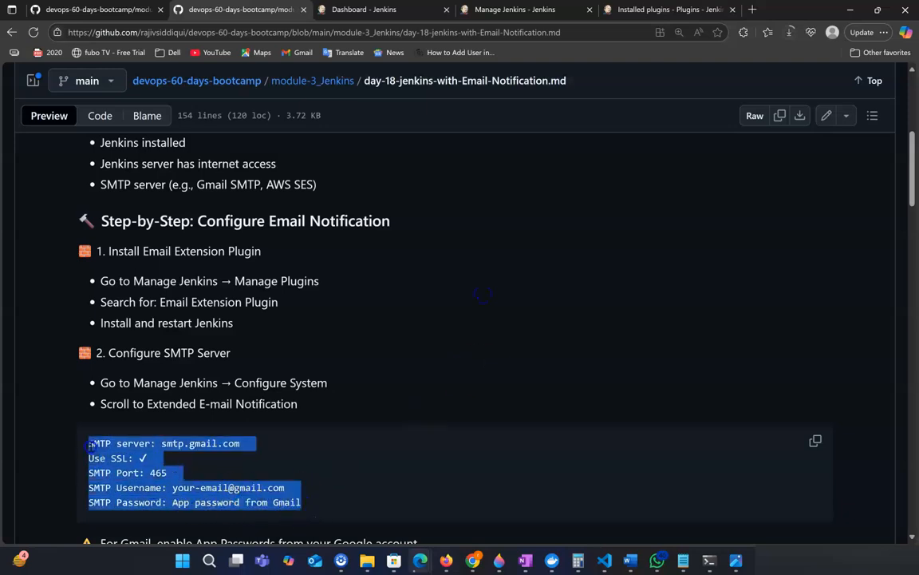
{"action": "left_click", "coordinate": [406, 387]}
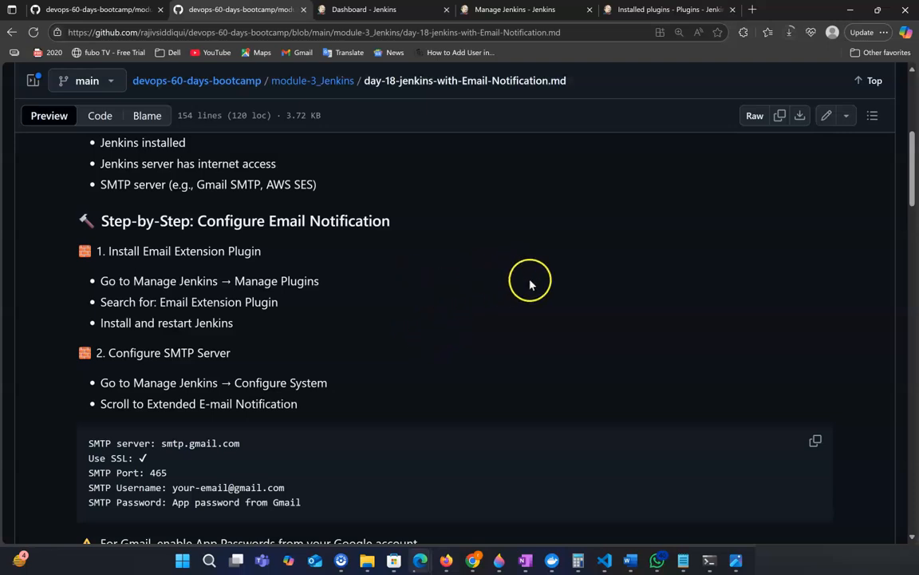
{"action": "scroll", "coordinate": [530, 284], "scroll_direction": "up", "scroll_amount": 1}
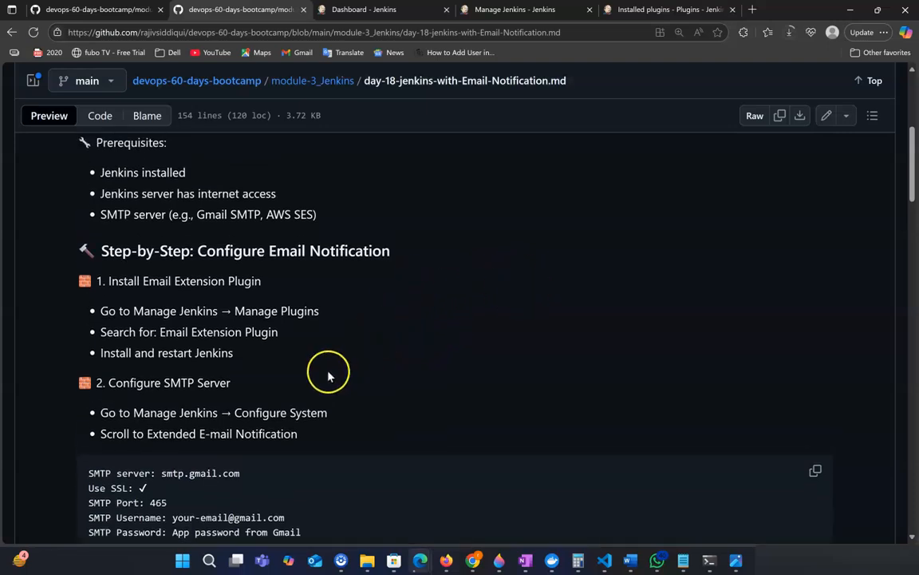
{"action": "scroll", "coordinate": [359, 343], "scroll_direction": "up", "scroll_amount": 1}
{"action": "scroll", "coordinate": [387, 323], "scroll_direction": "down", "scroll_amount": 1}
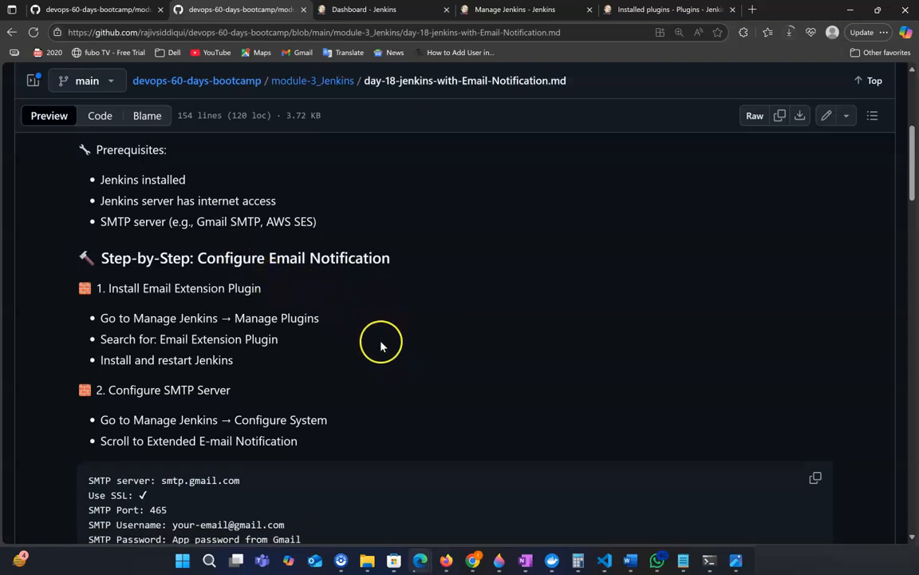
{"action": "scroll", "coordinate": [380, 344], "scroll_direction": "down", "scroll_amount": 1}
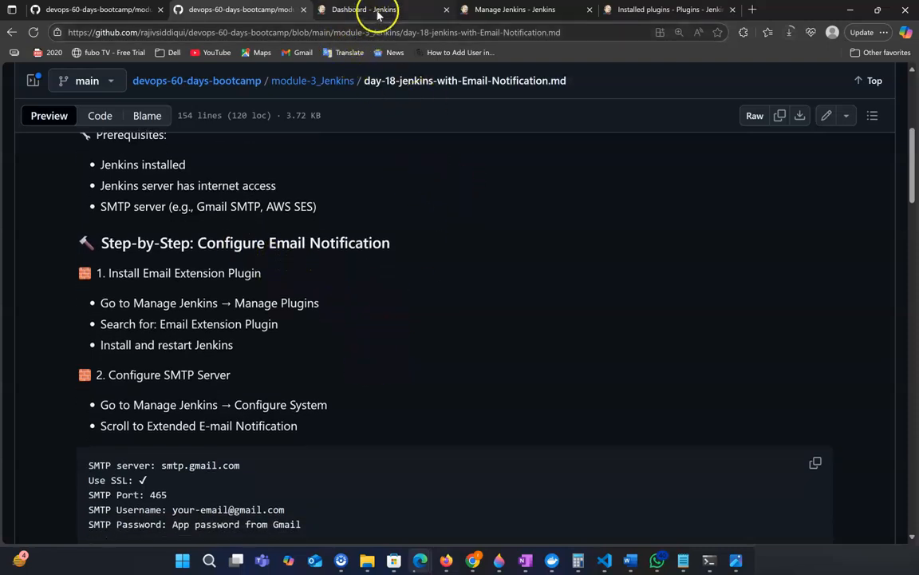
Go from the installed plugins page to Manage Jenkins and open the Credentials page.
{"action": "left_click", "coordinate": [659, 11]}
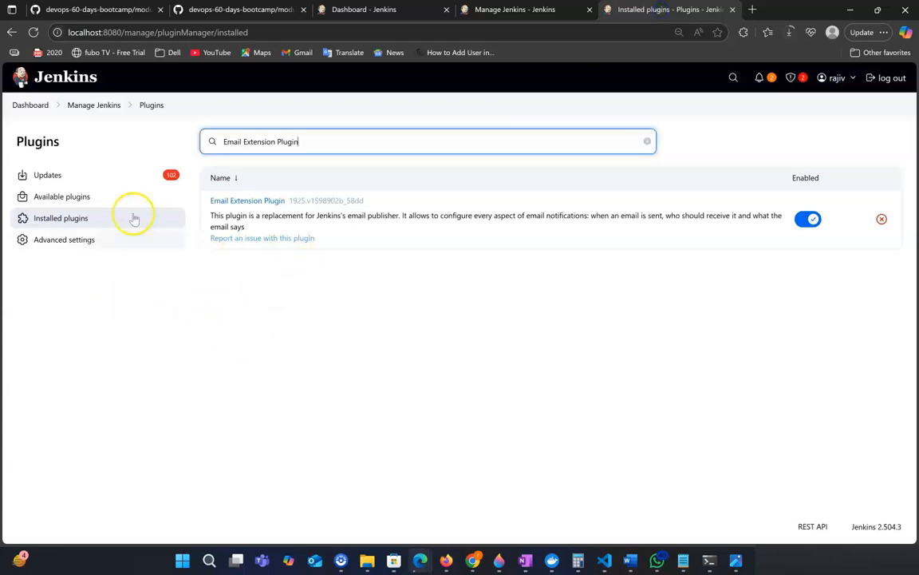
{"action": "left_click", "coordinate": [95, 104]}
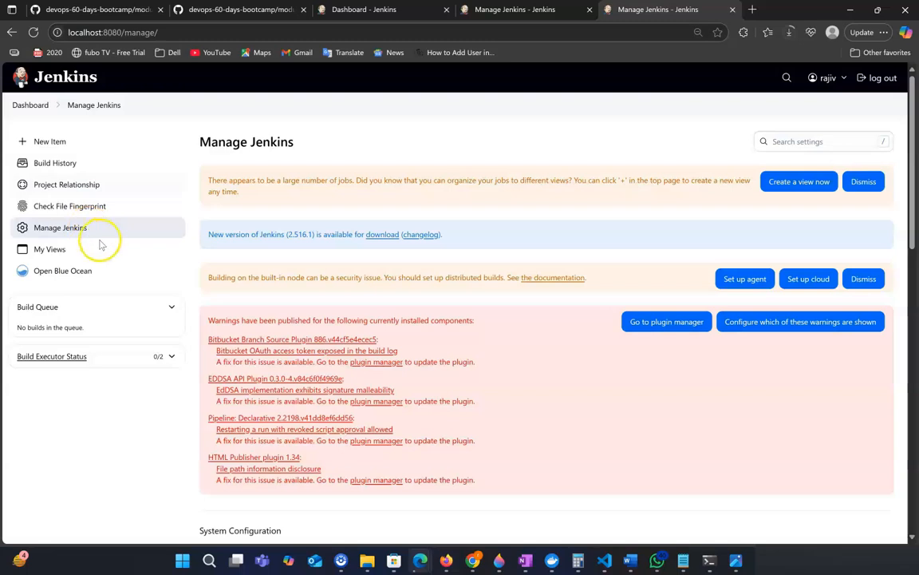
{"action": "scroll", "coordinate": [509, 365], "scroll_direction": "down", "scroll_amount": 3}
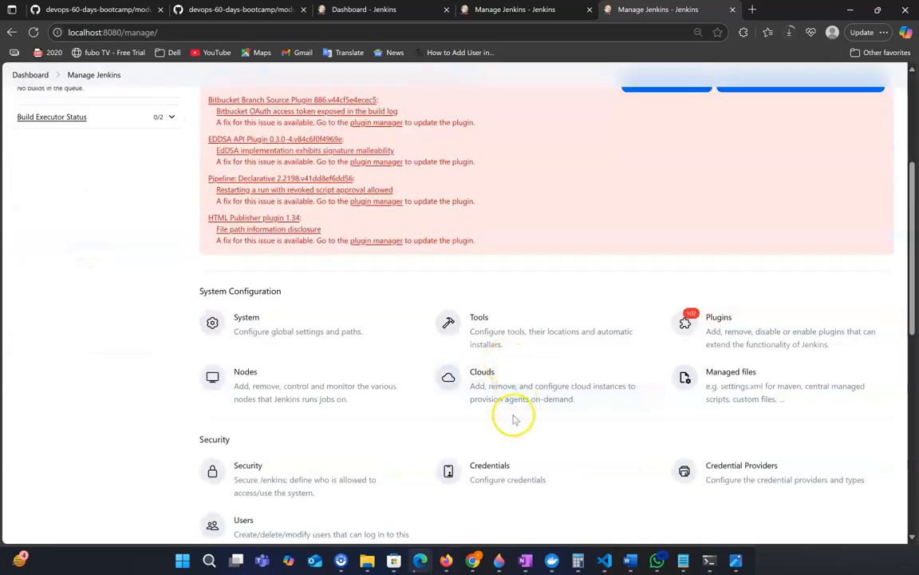
{"action": "scroll", "coordinate": [514, 420], "scroll_direction": "down", "scroll_amount": 1}
{"action": "left_click", "coordinate": [508, 444]}
{"action": "scroll", "coordinate": [431, 414], "scroll_direction": "down", "scroll_amount": 10}
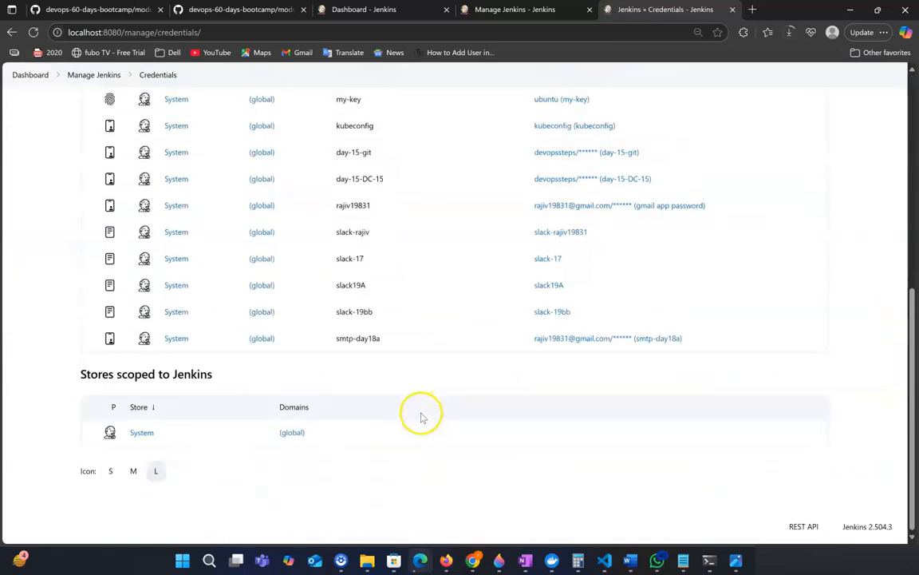
Start adding Username with password credentials in the global System domain and enter the Gmail account address as the username.
{"action": "left_click", "coordinate": [144, 433]}
{"action": "left_click", "coordinate": [177, 205]}
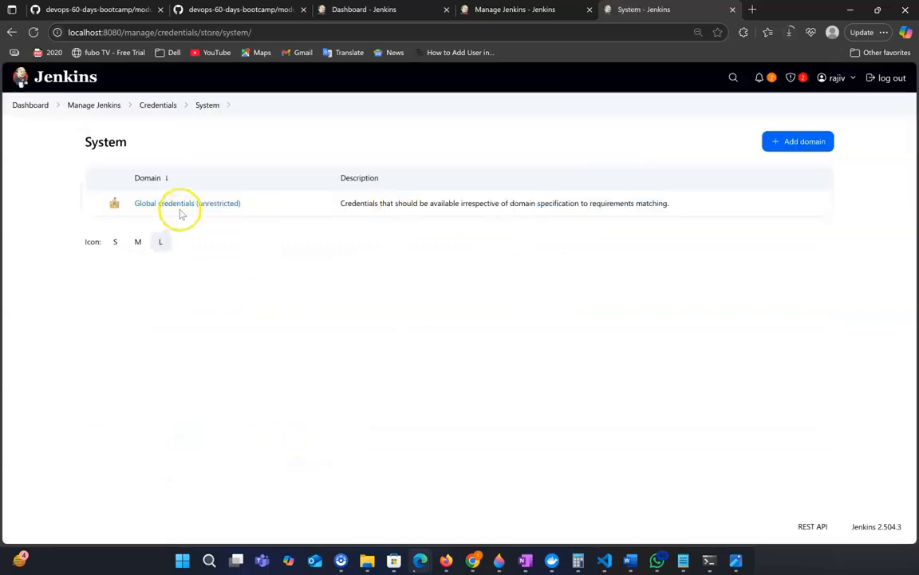
{"action": "left_click", "coordinate": [770, 141]}
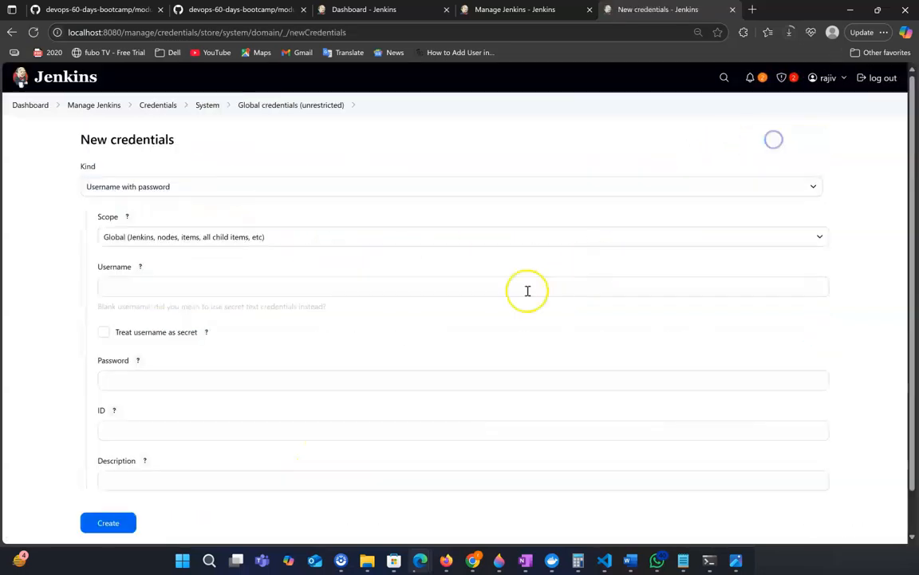
{"action": "scroll", "coordinate": [166, 196], "scroll_direction": "down", "scroll_amount": 1}
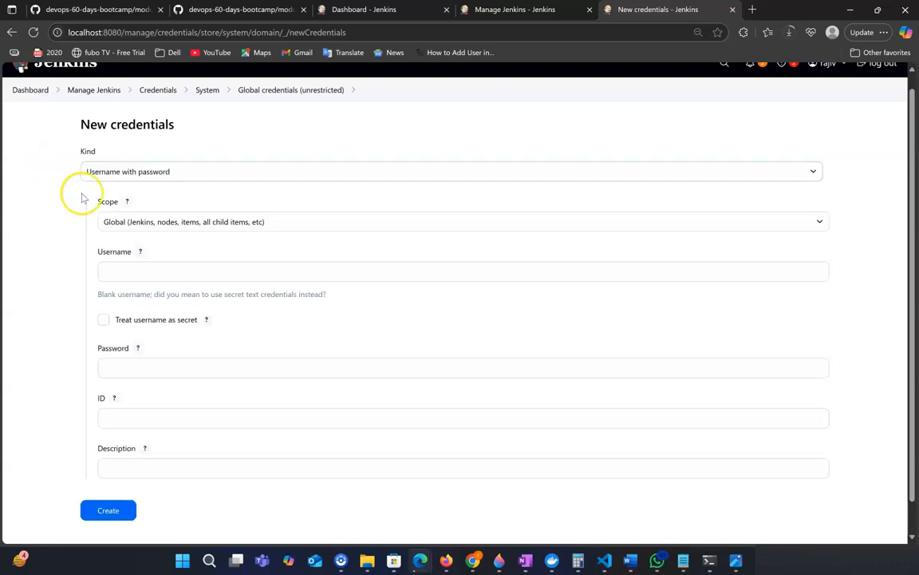
{"action": "left_click", "coordinate": [145, 271]}
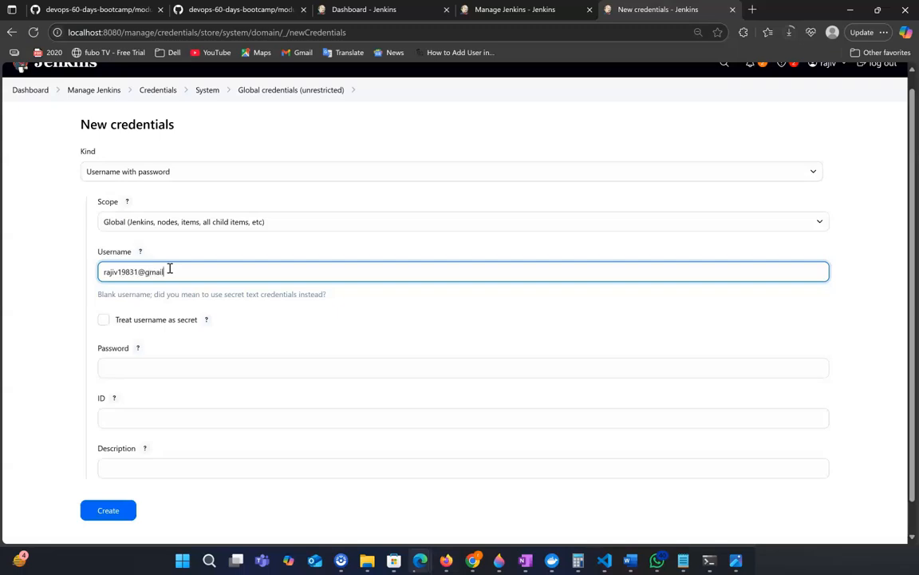
{"action": "left_click", "coordinate": [182, 364]}
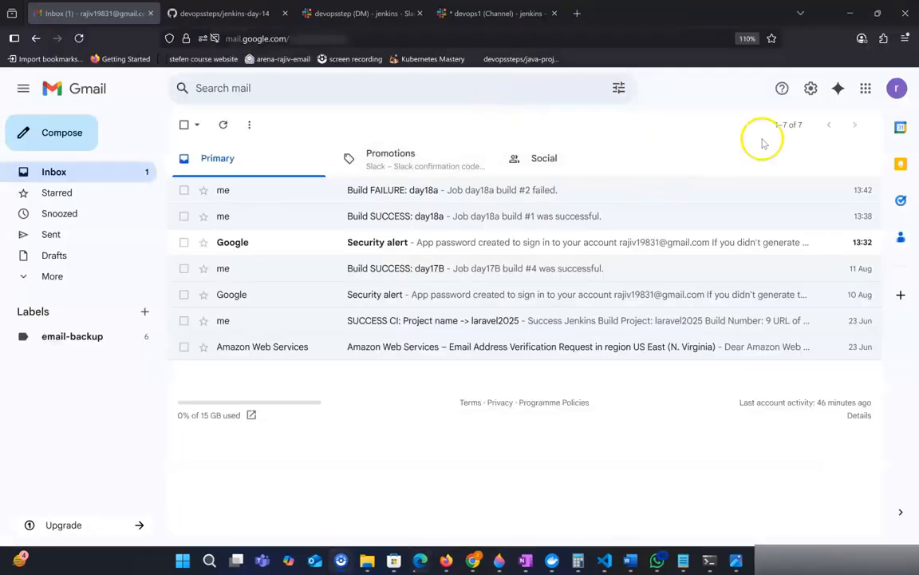
Switch to Gmail in the other browser and open the Google Account Security settings.
{"action": "left_click", "coordinate": [897, 88]}
{"action": "left_click", "coordinate": [784, 247]}
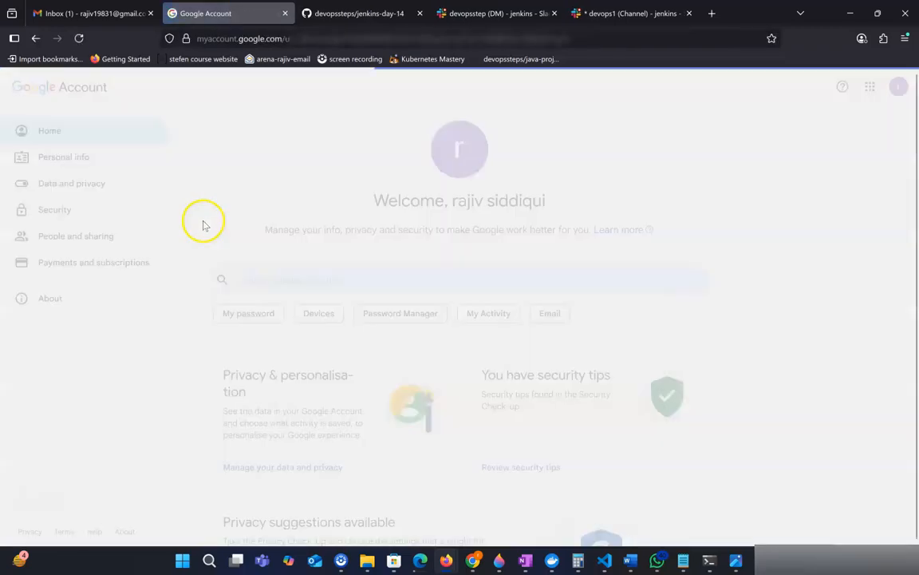
{"action": "left_click", "coordinate": [20, 210]}
{"action": "scroll", "coordinate": [324, 249], "scroll_direction": "down", "scroll_amount": 3}
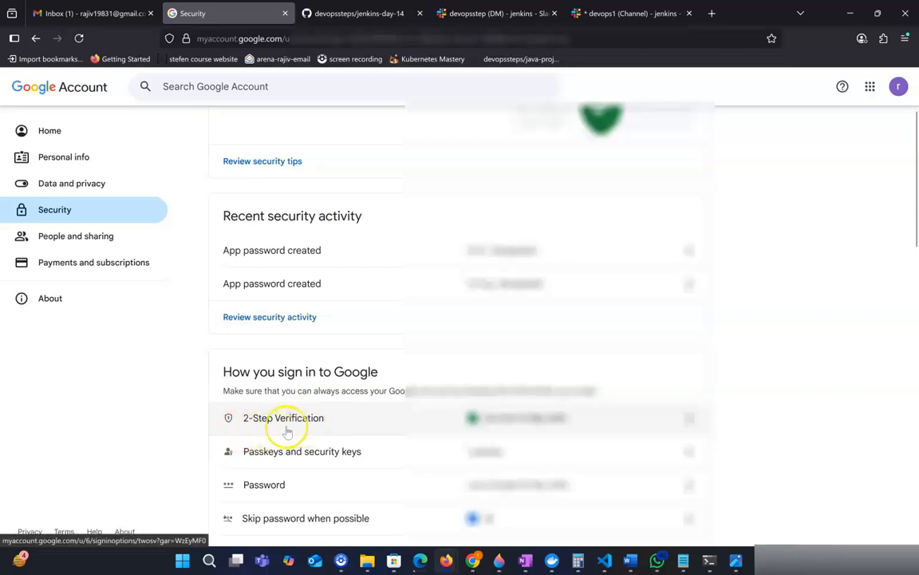
{"action": "scroll", "coordinate": [383, 420], "scroll_direction": "up", "scroll_amount": 3}
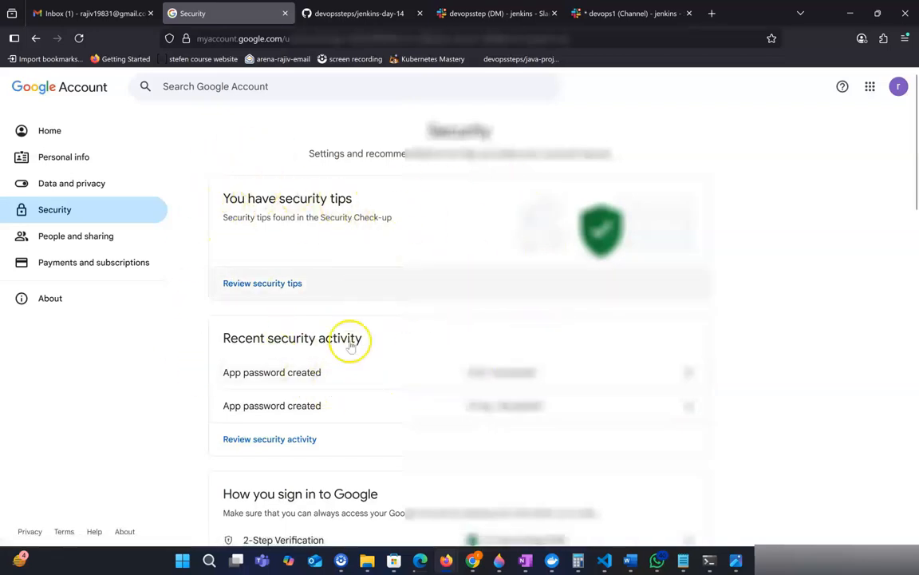
{"action": "left_click", "coordinate": [239, 86]}
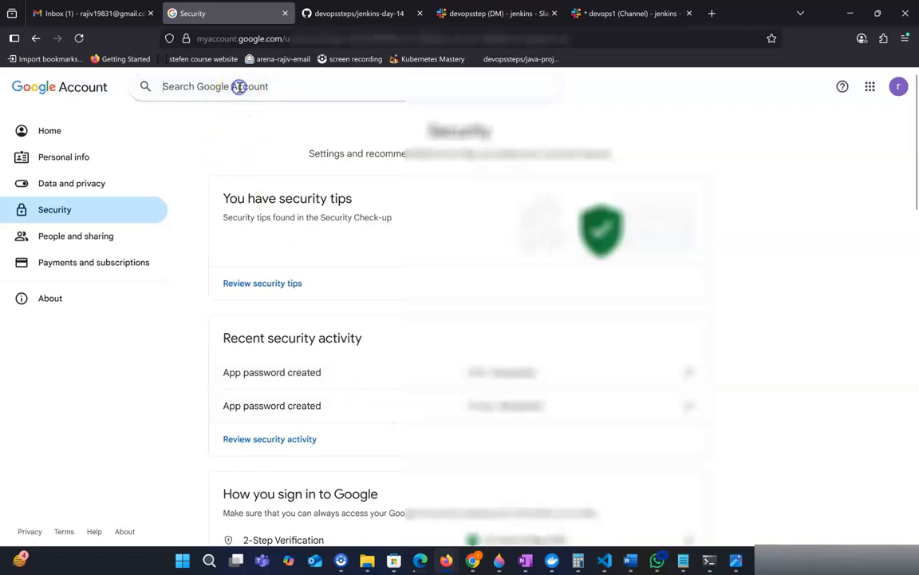
{"action": "type", "text": "app"}
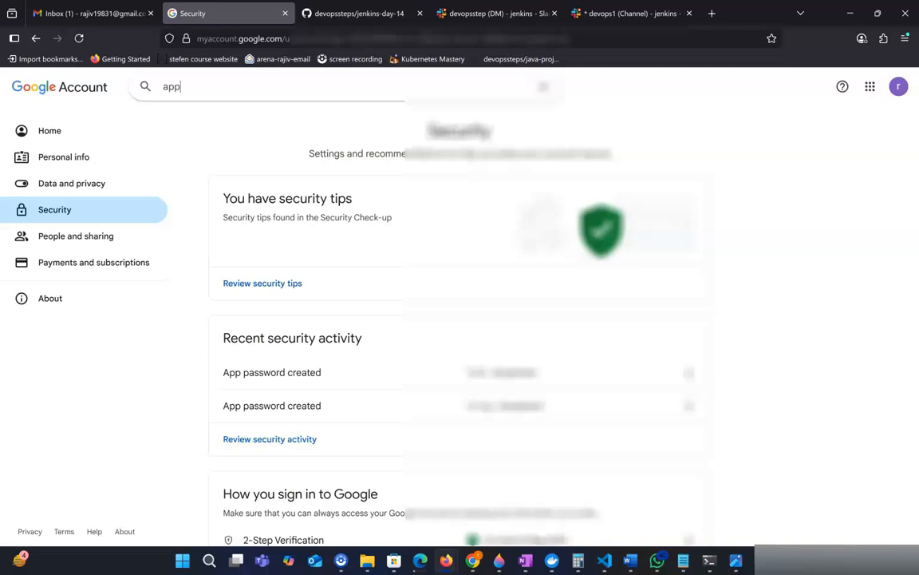
{"action": "type", "text": "pas"}
{"action": "type", "text": "sword"}
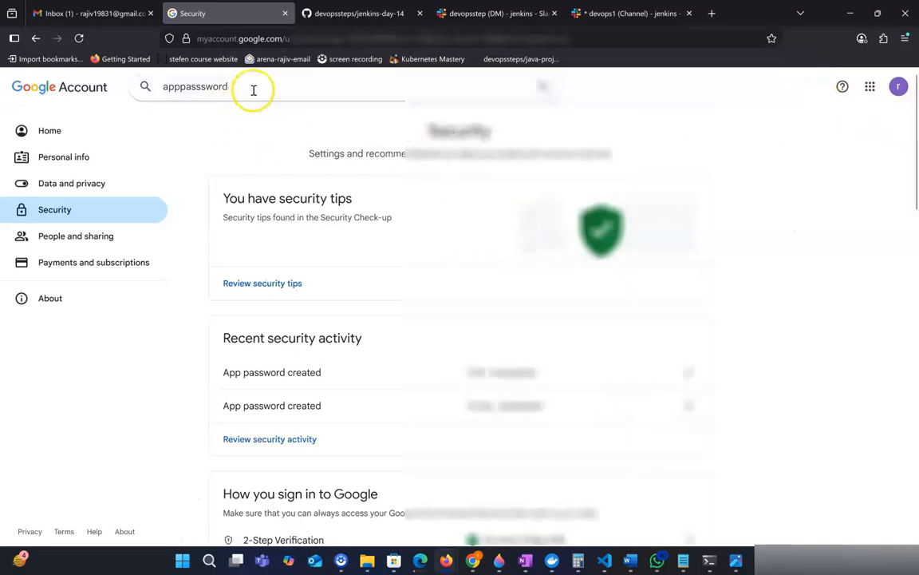
{"action": "key", "text": "BackSpace"}
{"action": "key", "text": "BackSpace"}
{"action": "key", "text": "BackSpace"}
{"action": "key", "text": "BackSpace"}
{"action": "key", "text": "BackSpace"}
{"action": "key", "text": "BackSpace"}
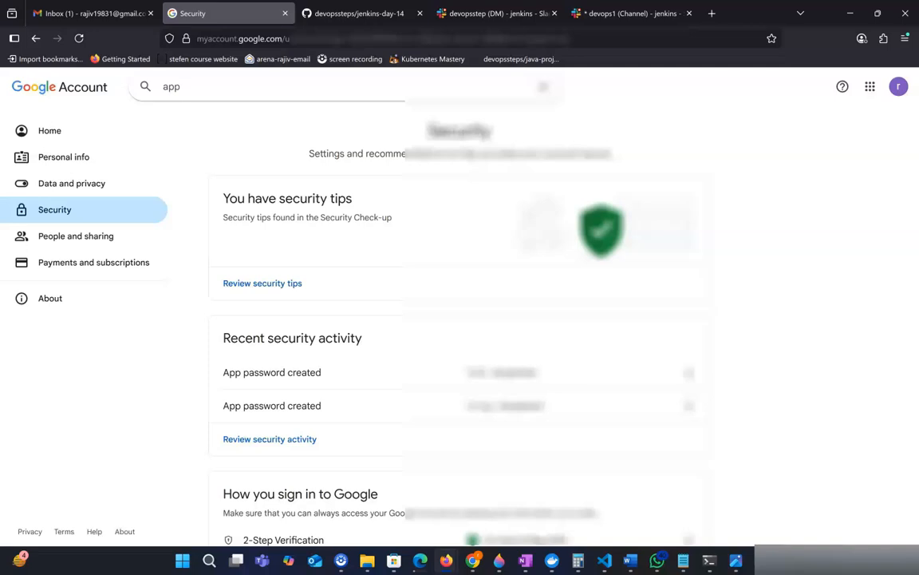
{"action": "key", "text": "Return"}
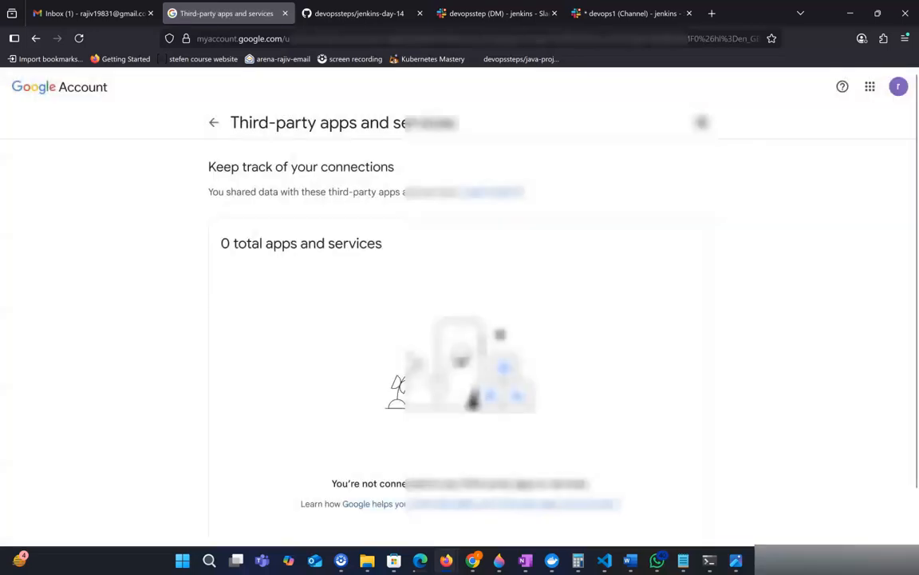
{"action": "left_click", "coordinate": [217, 124]}
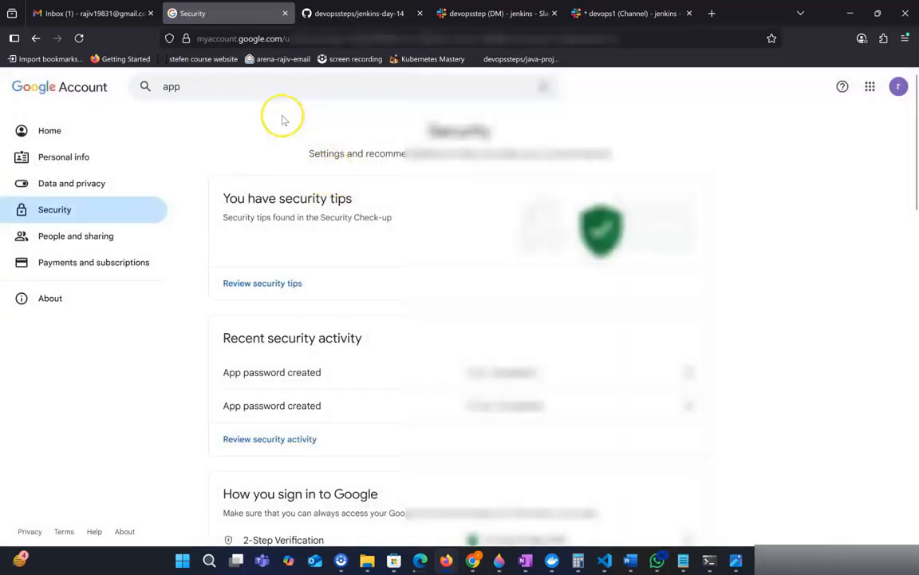
{"action": "left_click", "coordinate": [230, 86]}
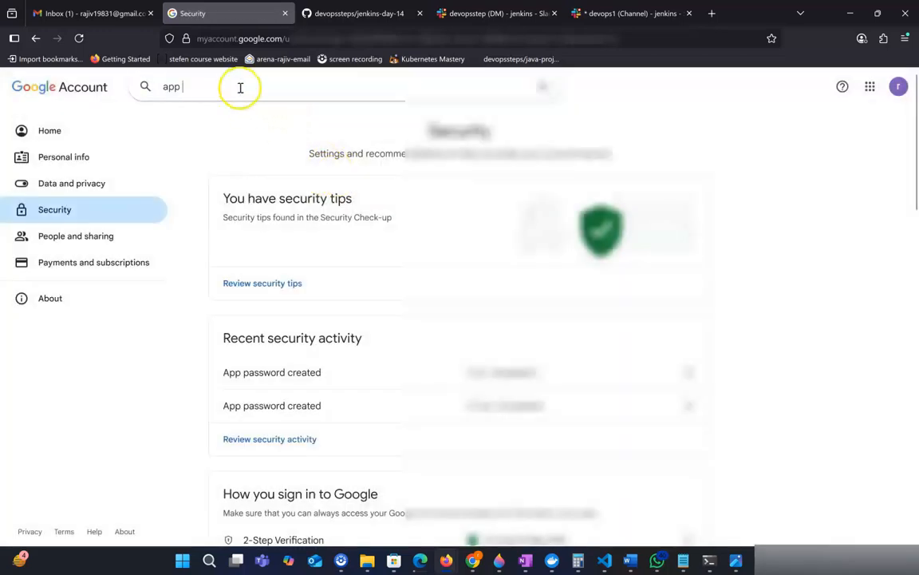
{"action": "key", "text": "BackSpace"}
{"action": "key", "text": "BackSpace"}
{"action": "type", "text": "App"}
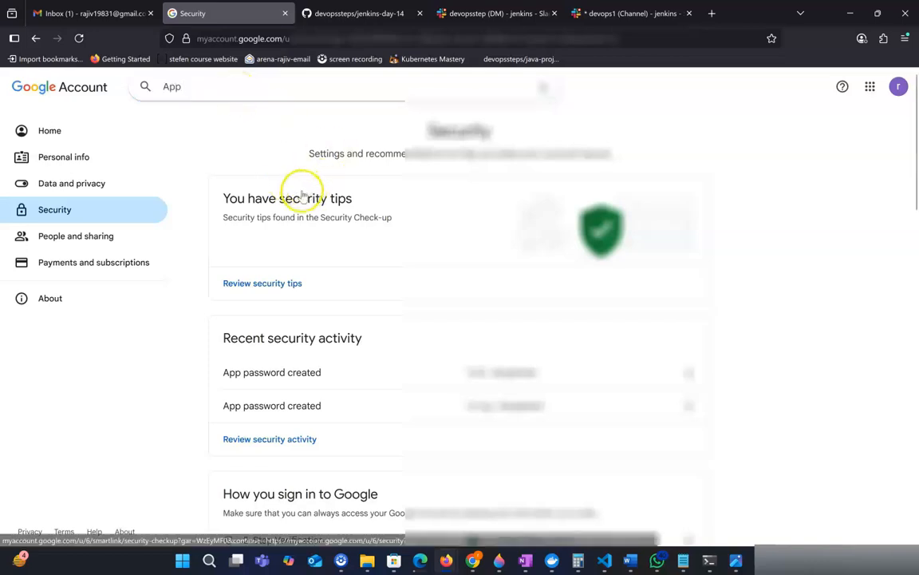
{"action": "left_click", "coordinate": [296, 371]}
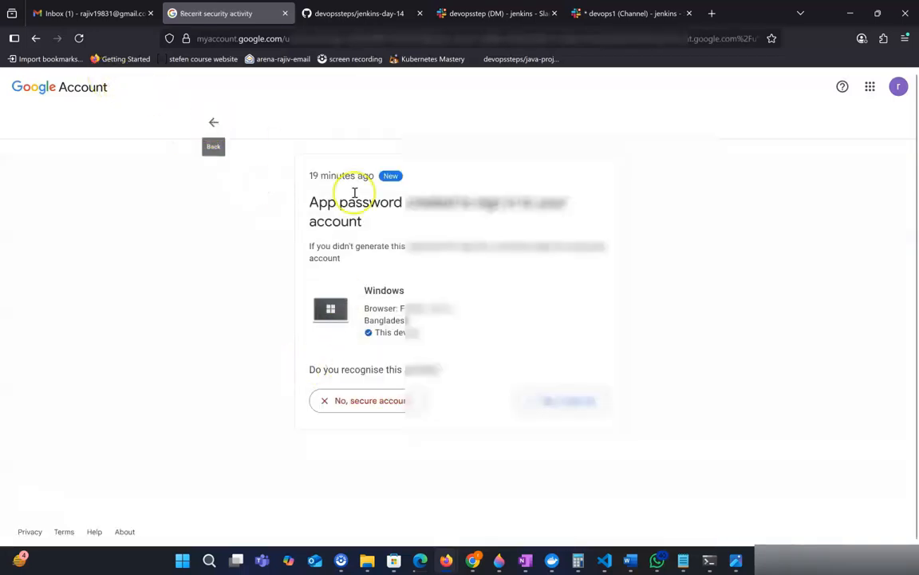
{"action": "left_click", "coordinate": [559, 397]}
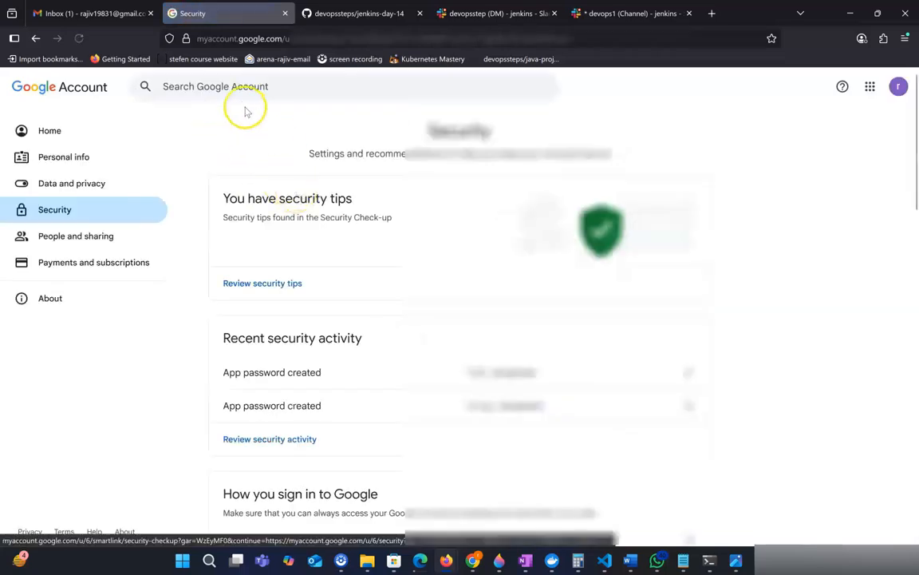
Search the Google Account settings for app, open App passwords and confirm the sign-in.
{"action": "left_click", "coordinate": [234, 86]}
{"action": "type", "text": "app"}
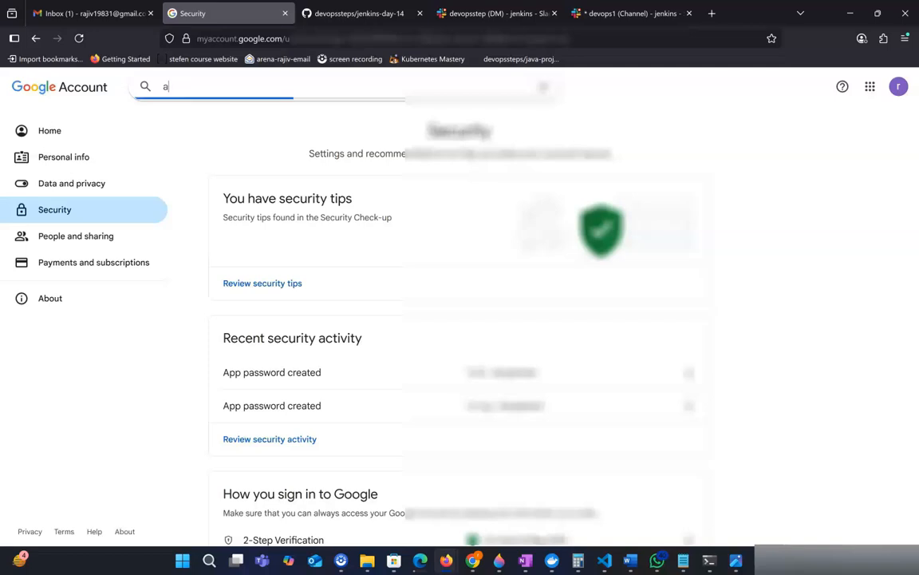
{"action": "key", "text": "BackSpace"}
{"action": "type", "text": "a"}
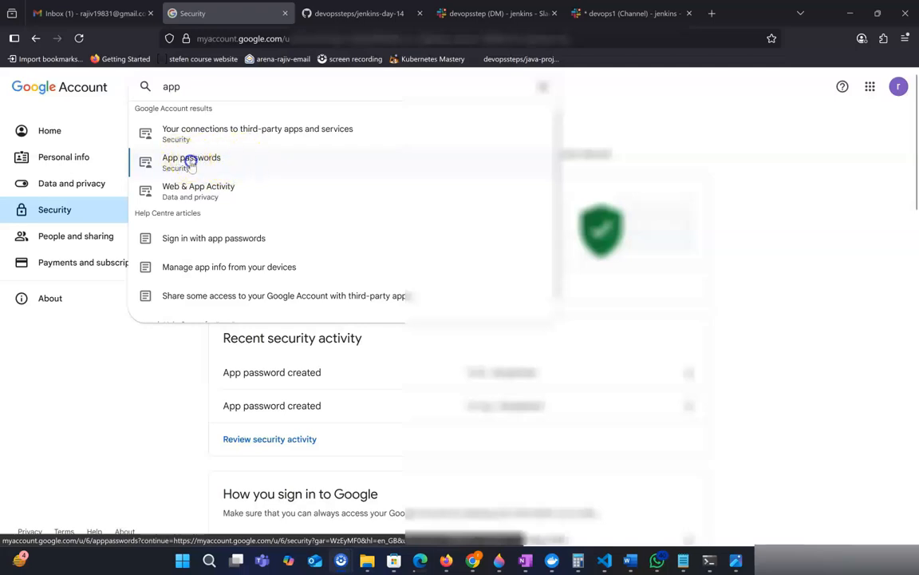
{"action": "left_click", "coordinate": [191, 162]}
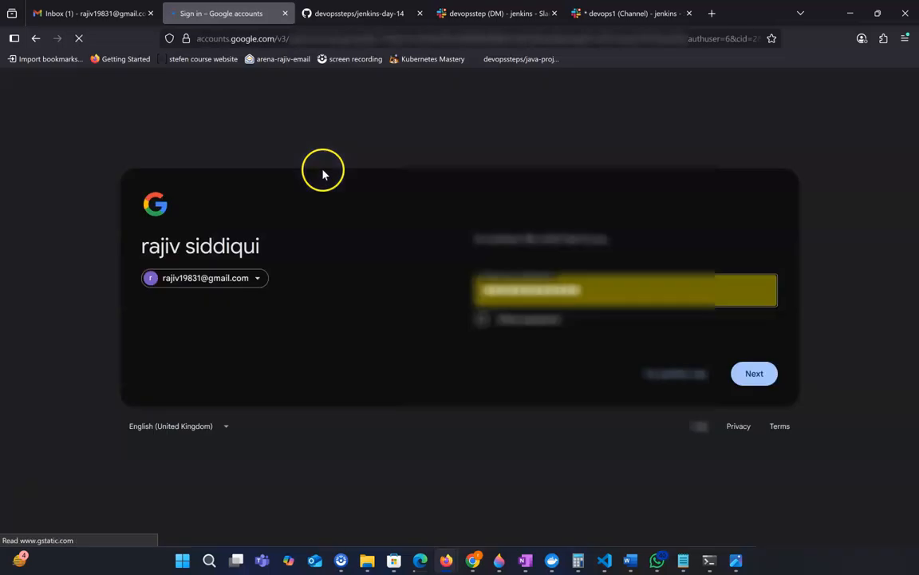
{"action": "left_click", "coordinate": [755, 373]}
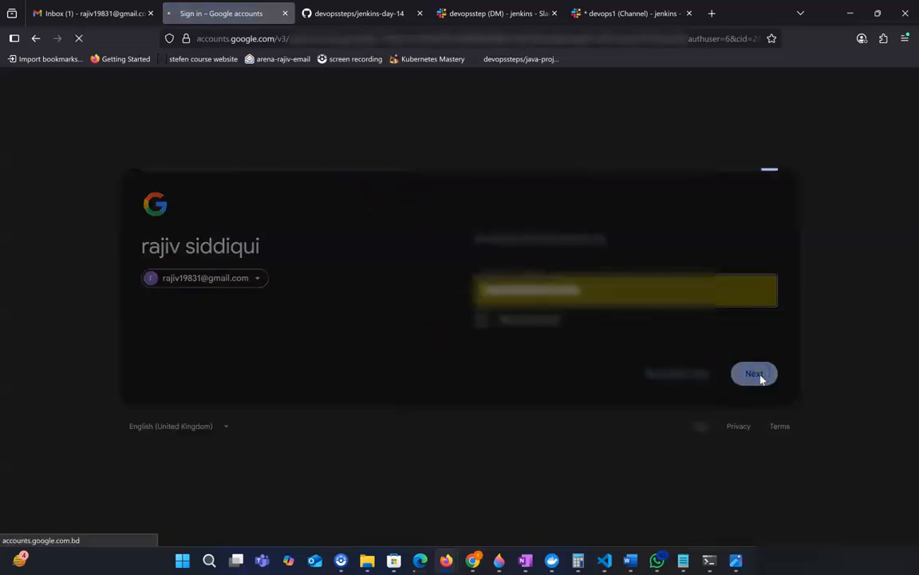
Create a new app password named day18E.
{"action": "scroll", "coordinate": [605, 236], "scroll_direction": "down", "scroll_amount": 2}
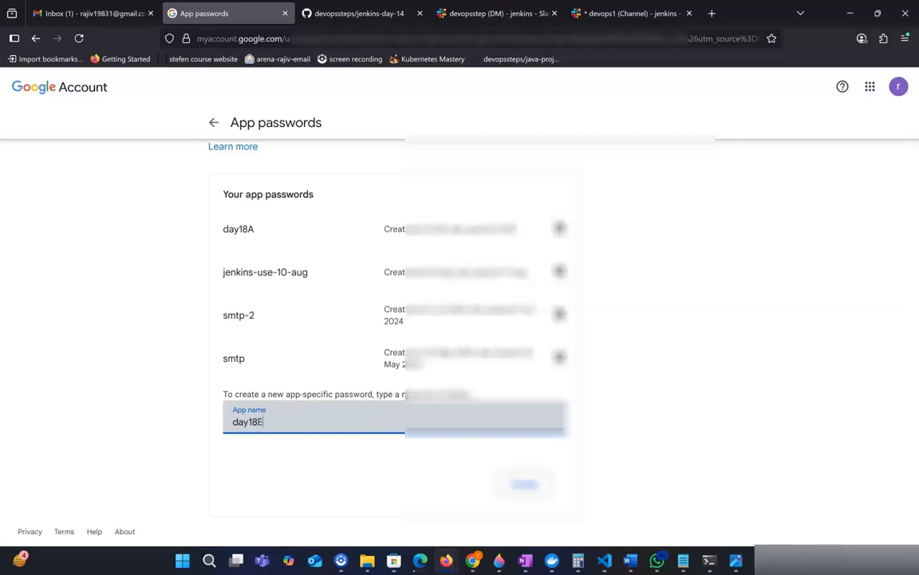
{"action": "left_click", "coordinate": [522, 485]}
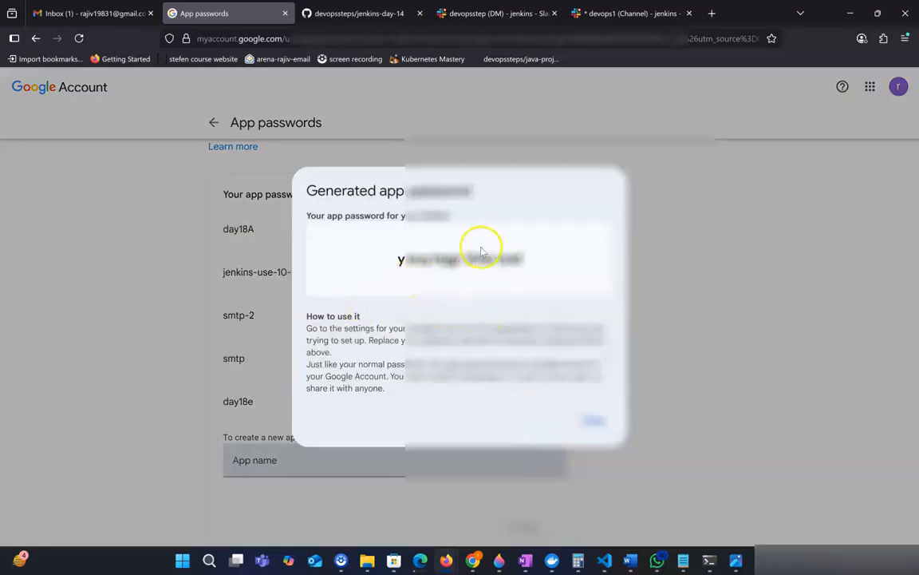
Copy the generated app password and paste it into a new Notepad note.
{"action": "left_click_drag", "start_coordinate": [399, 263], "coordinate": [534, 263]}
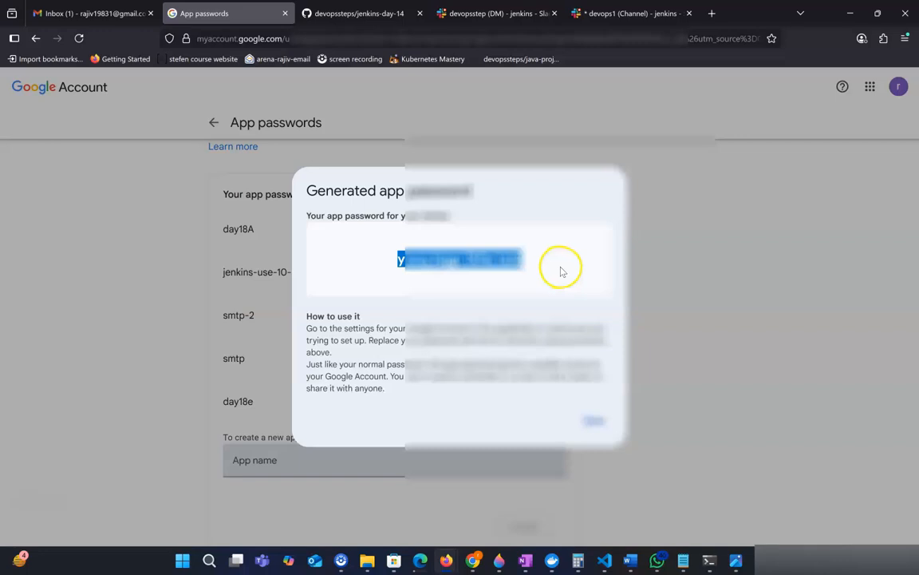
{"action": "left_click", "coordinate": [210, 561]}
{"action": "type", "text": "not"}
{"action": "key", "text": "Return"}
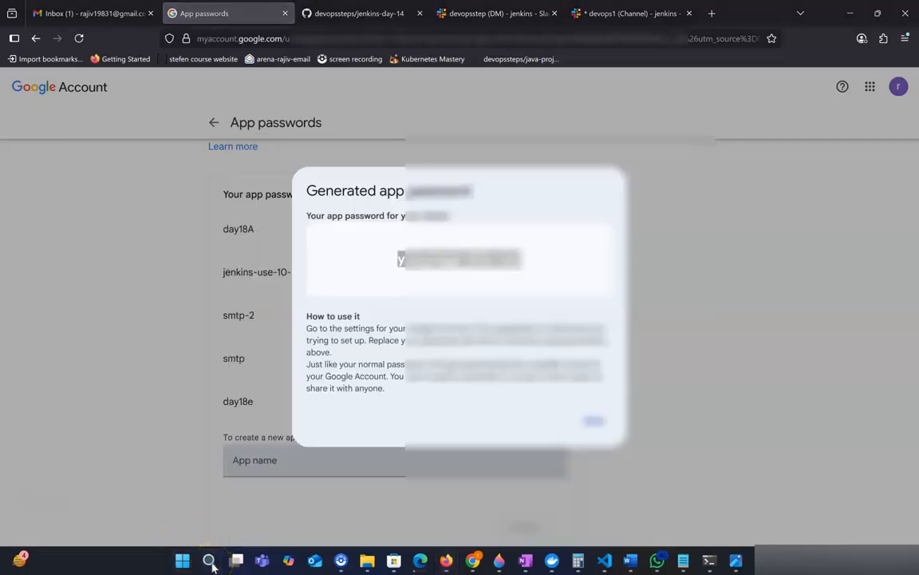
{"action": "key", "text": "ctrl+v"}
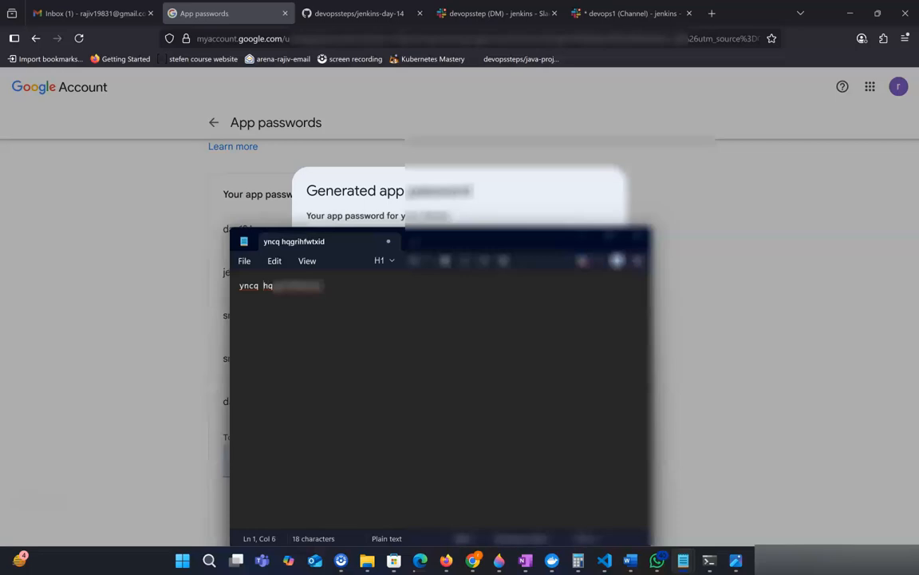
Copy the app password from Notepad into the Jenkins credential's Password field and set the ID to smtp-email-18e.
{"action": "key", "text": "ctrl+a"}
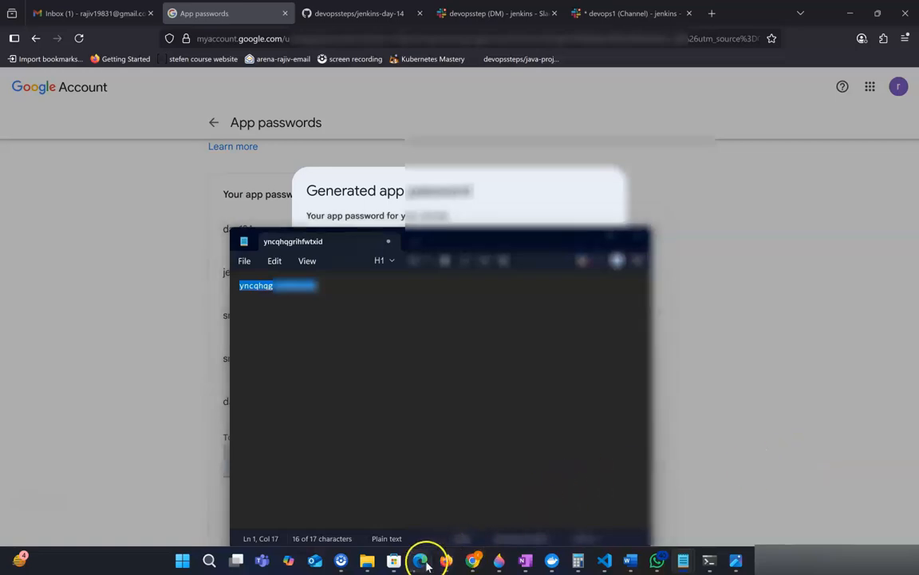
{"action": "mouse_move", "coordinate": [423, 561]}
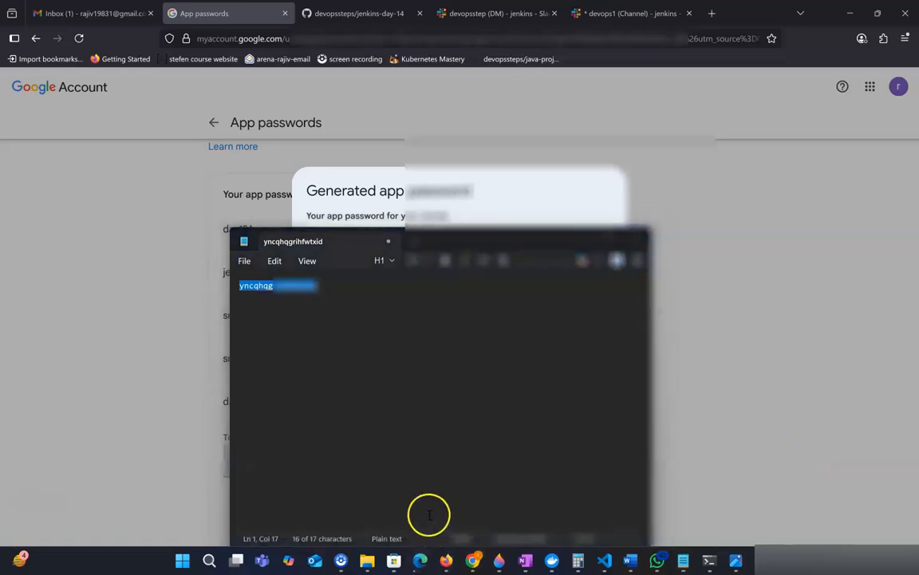
{"action": "left_click", "coordinate": [414, 504]}
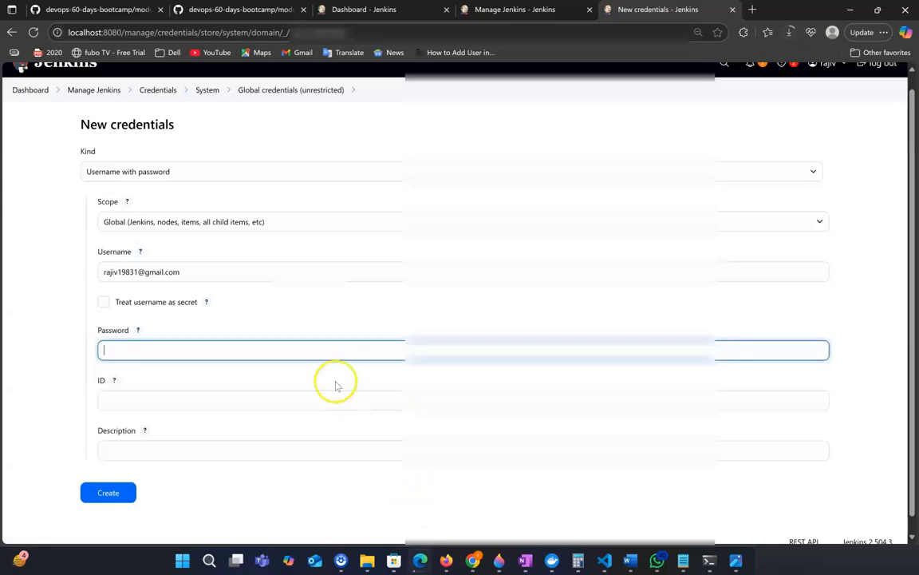
{"action": "key", "text": "ctrl+v"}
{"action": "left_click", "coordinate": [206, 401]}
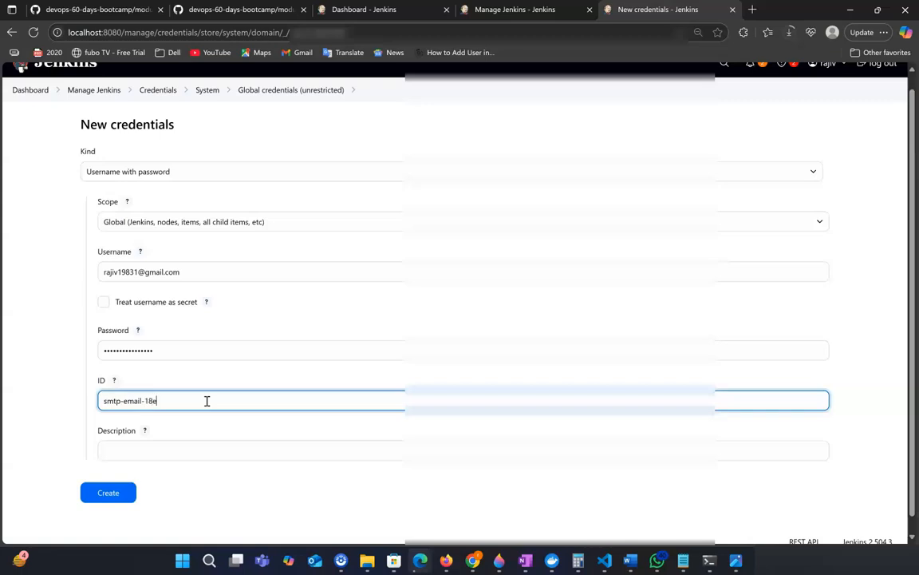
Copy the credential ID into the Description field, making the description smtp-email-18e.
{"action": "left_click_drag", "start_coordinate": [160, 404], "coordinate": [27, 410]}
{"action": "key", "text": "ctrl+c"}
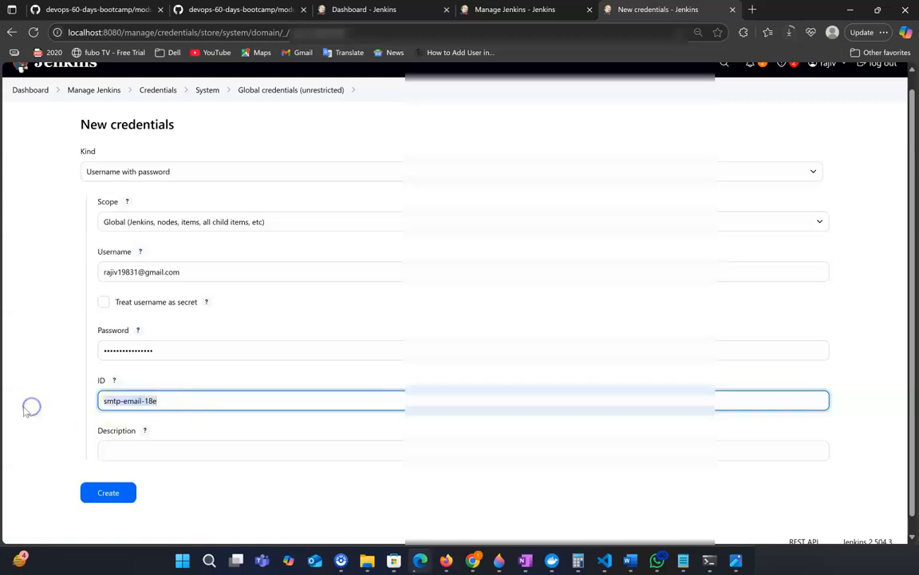
{"action": "left_click", "coordinate": [111, 448]}
{"action": "key", "text": "ctrl+v"}
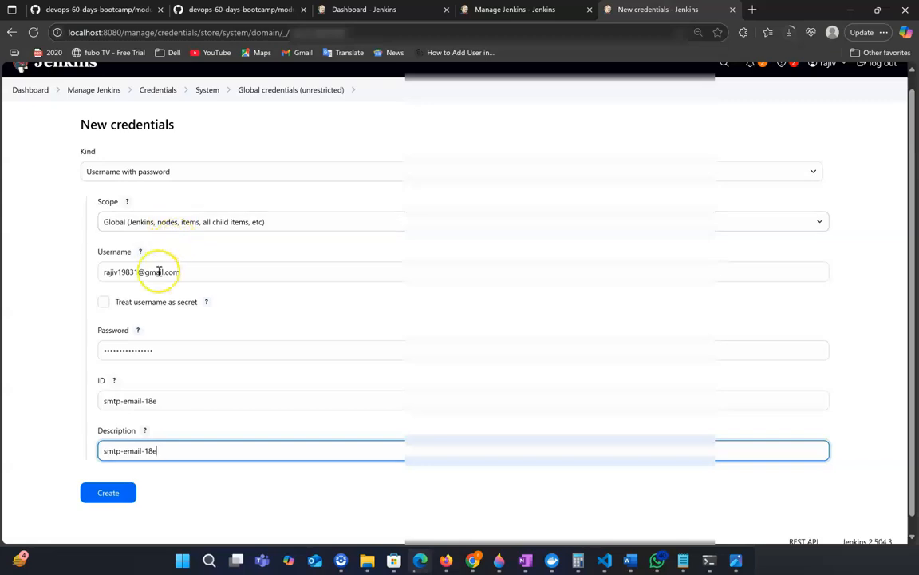
Create the new username-with-password credential and dismiss the browser's offer to save the password.
{"action": "double_click", "coordinate": [199, 272]}
{"action": "left_click_drag", "start_coordinate": [199, 272], "coordinate": [41, 270]}
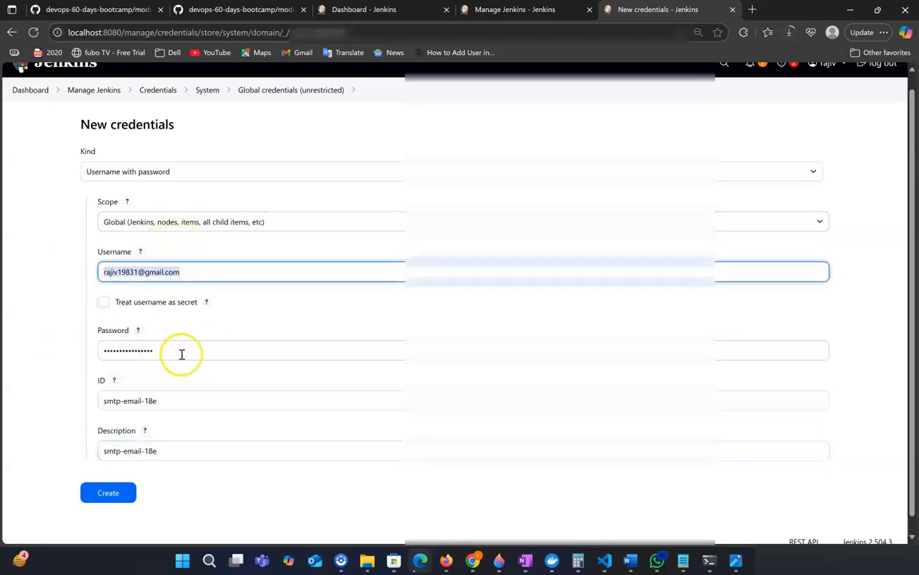
{"action": "scroll", "coordinate": [313, 345], "scroll_direction": "down", "scroll_amount": 1}
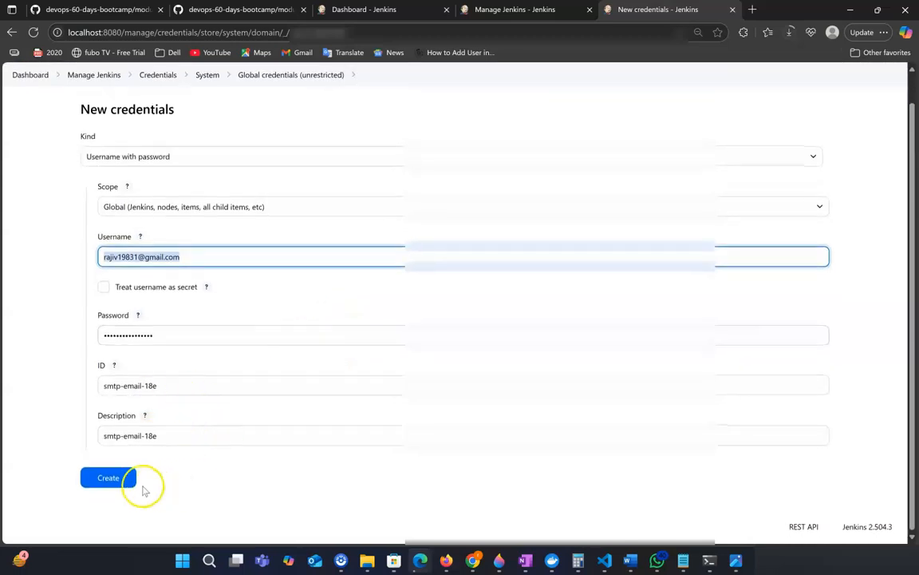
{"action": "left_click", "coordinate": [121, 476]}
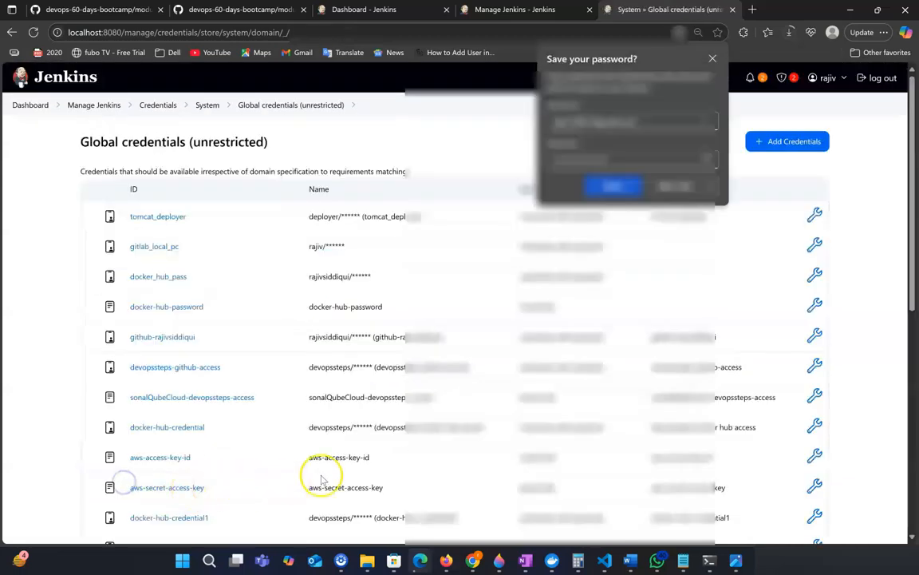
{"action": "left_click", "coordinate": [669, 186]}
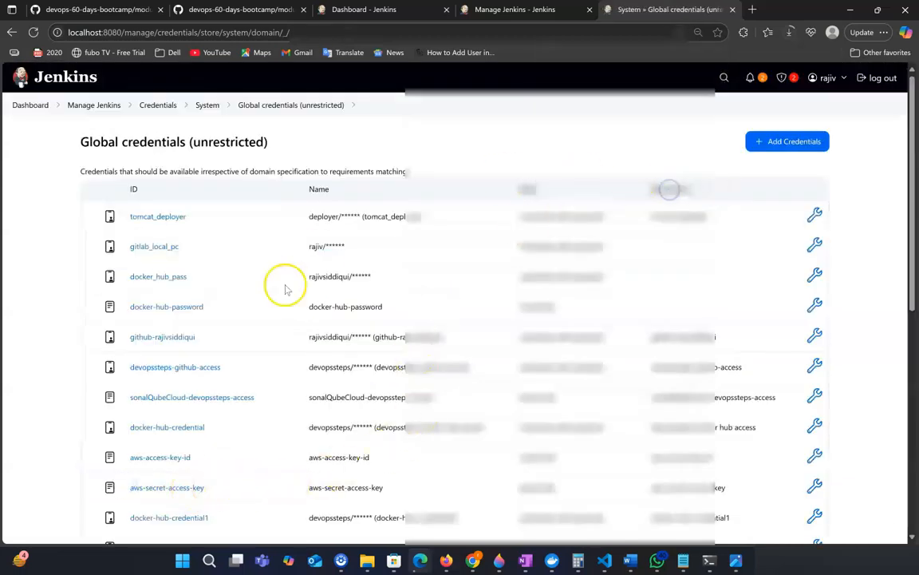
Go to Manage Jenkins and open the System configuration page.
{"action": "left_click", "coordinate": [95, 110]}
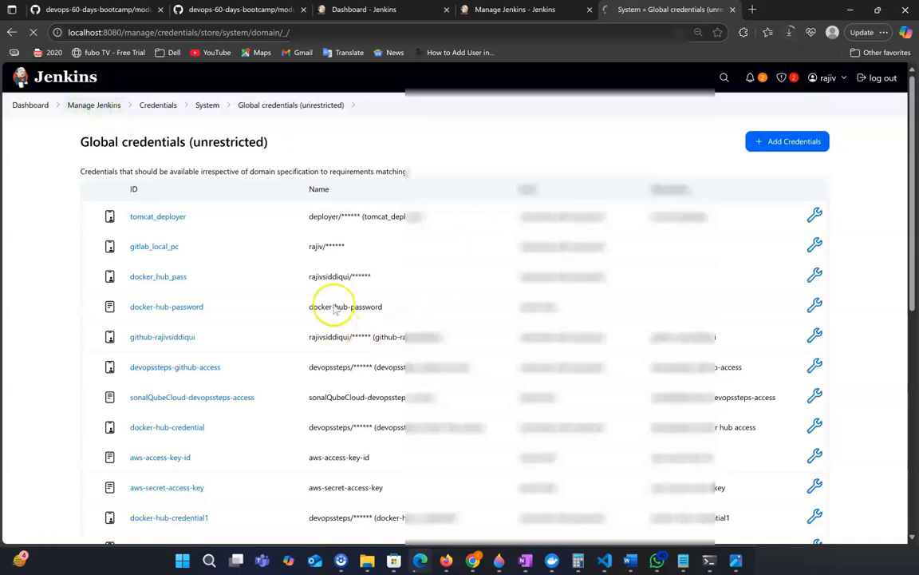
{"action": "scroll", "coordinate": [352, 329], "scroll_direction": "down", "scroll_amount": 2}
{"action": "scroll", "coordinate": [381, 351], "scroll_direction": "down", "scroll_amount": 2}
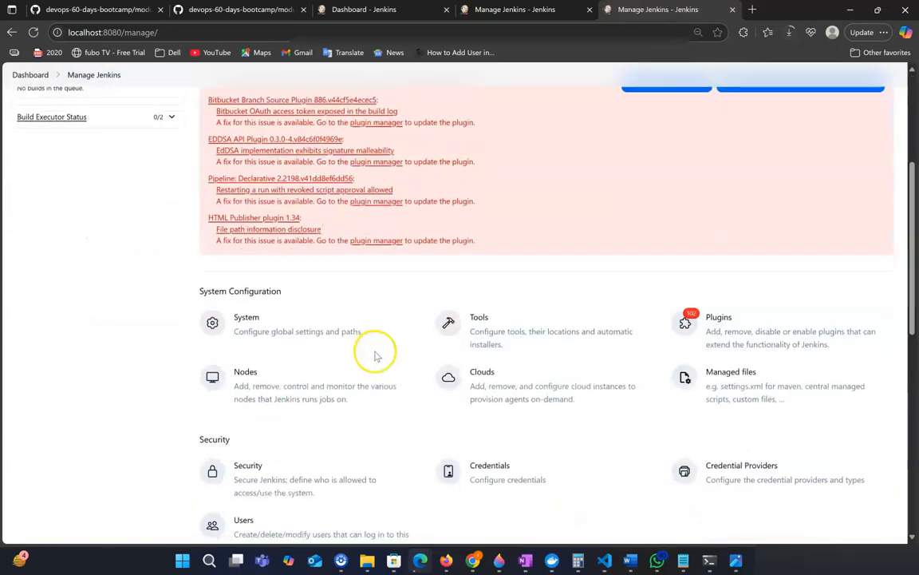
{"action": "left_click", "coordinate": [250, 319]}
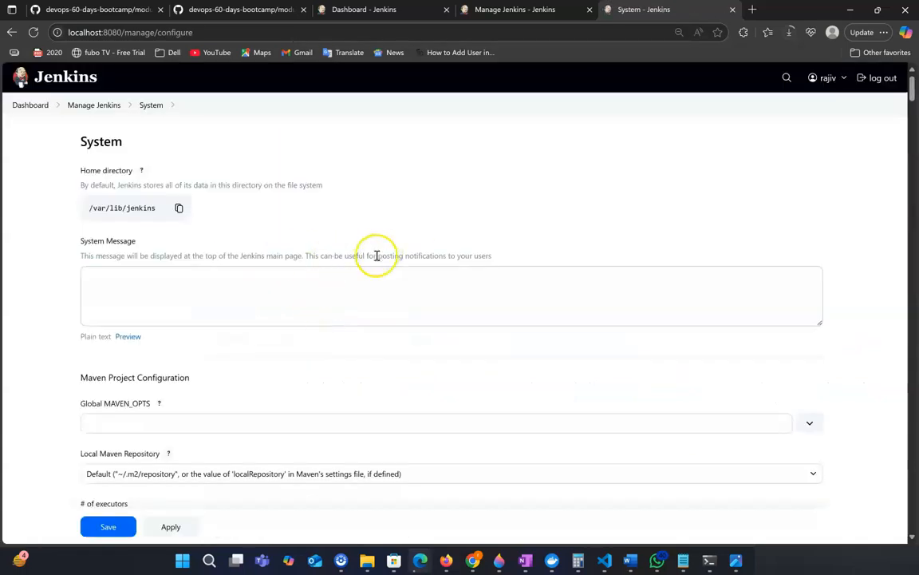
Search the System configuration page for smtp to reach the Extended E-mail Notification section.
{"action": "scroll", "coordinate": [311, 228], "scroll_direction": "down", "scroll_amount": 2}
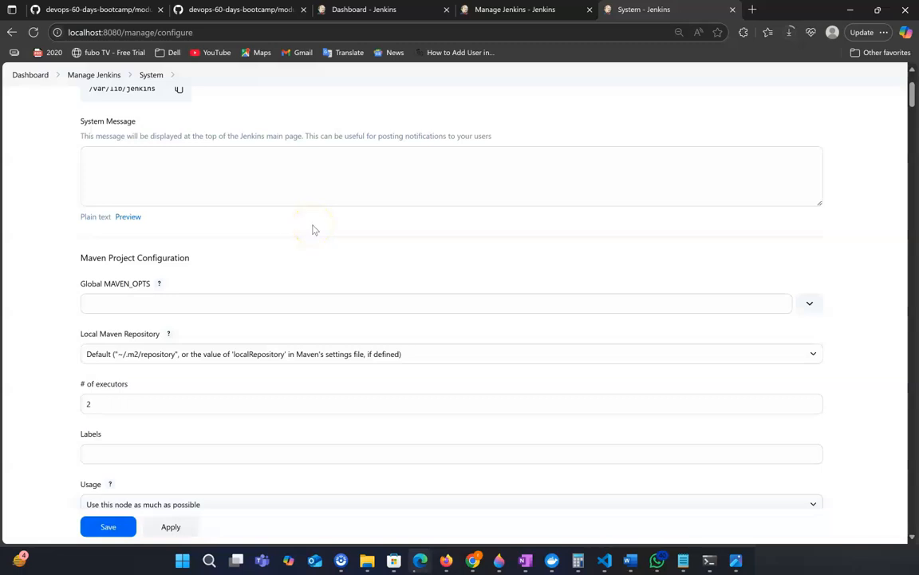
{"action": "key", "text": "ctrl+f"}
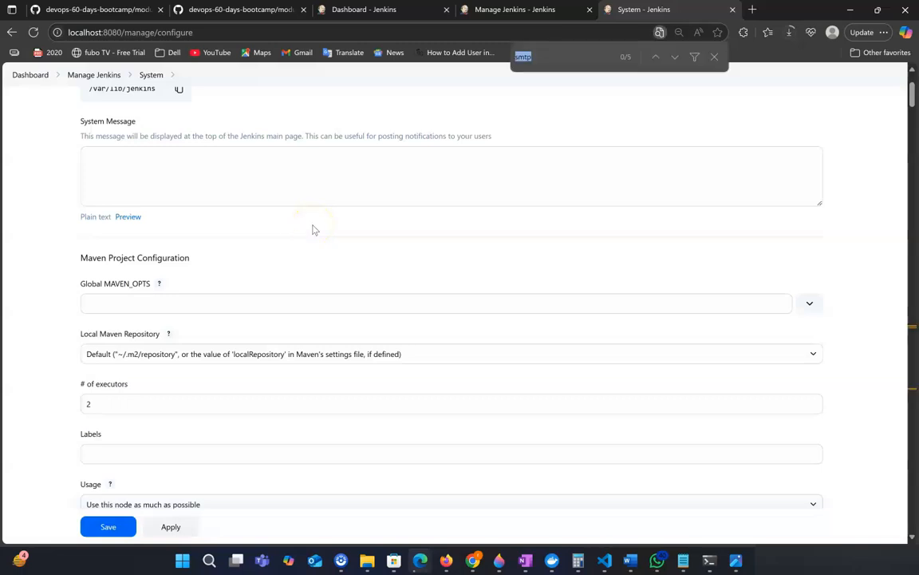
{"action": "key", "text": "Return"}
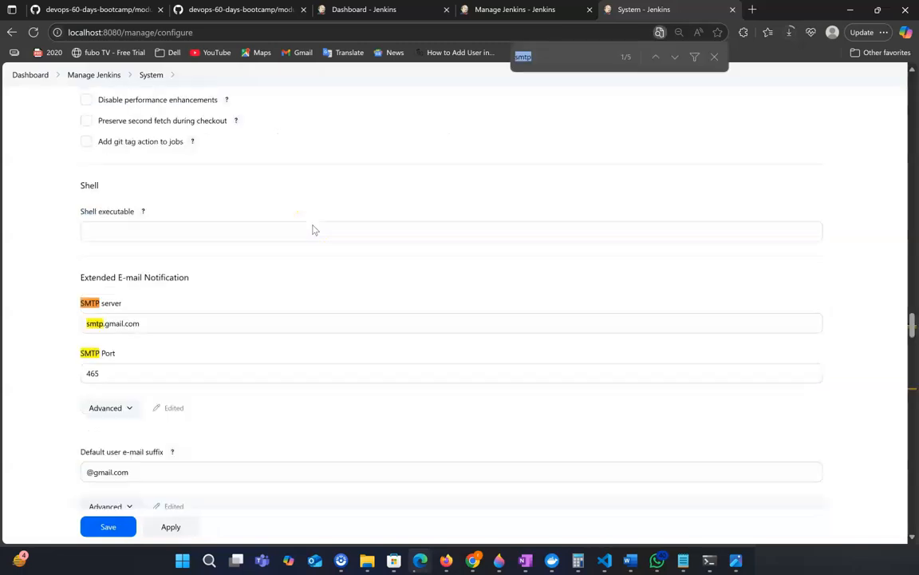
{"action": "scroll", "coordinate": [190, 302], "scroll_direction": "down", "scroll_amount": 1}
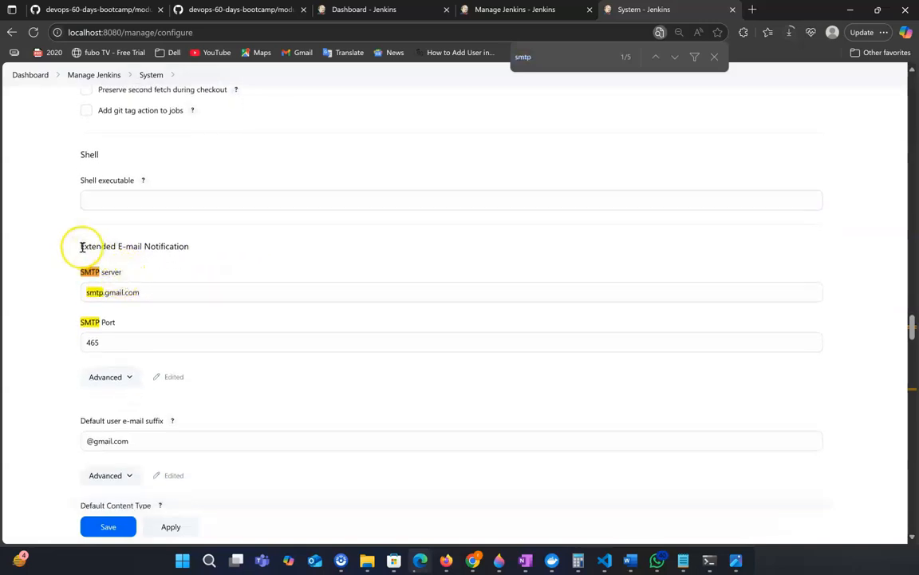
Review the Extended E-mail Notification SMTP server, port, default e-mail suffix and default recipients fields.
{"action": "left_click_drag", "start_coordinate": [105, 246], "coordinate": [188, 246]}
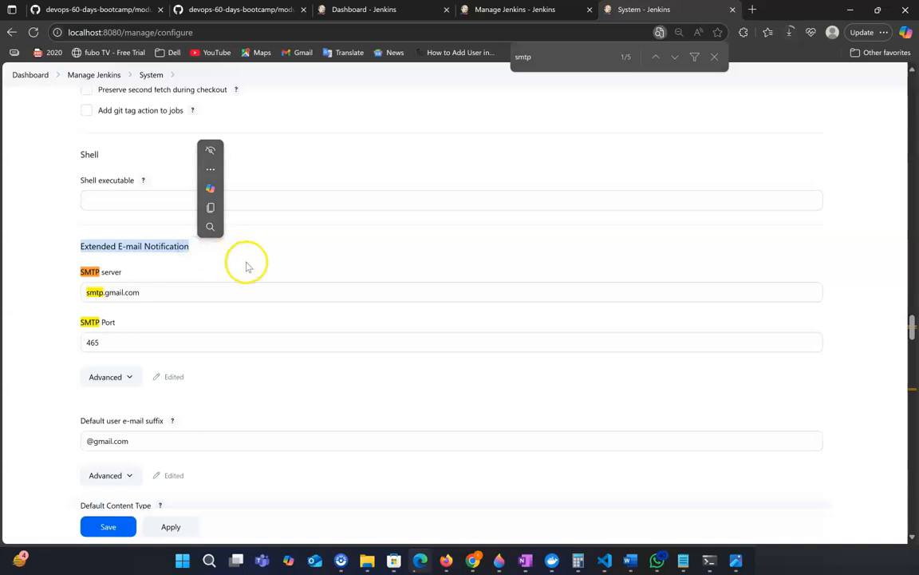
{"action": "left_click", "coordinate": [248, 264]}
{"action": "scroll", "coordinate": [248, 264], "scroll_direction": "down", "scroll_amount": 1}
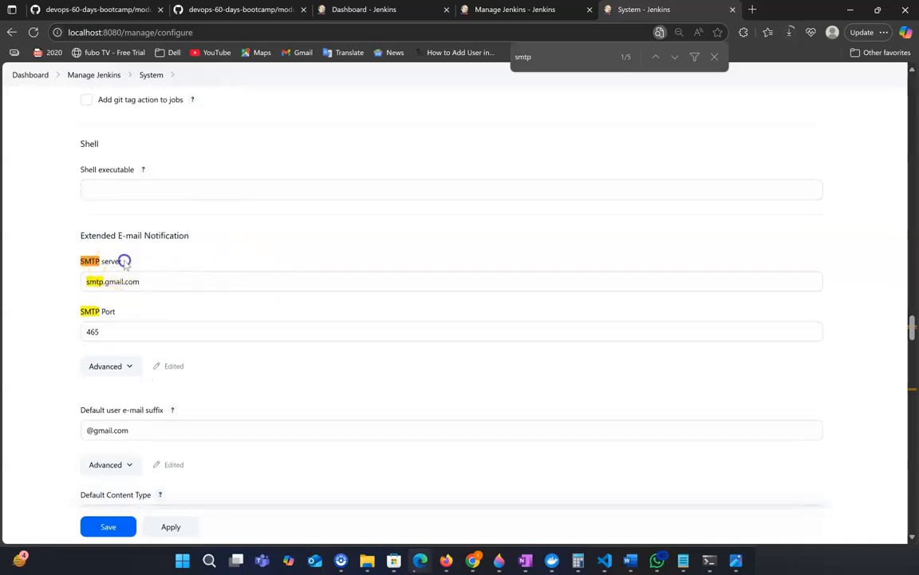
{"action": "left_click", "coordinate": [117, 281]}
{"action": "left_click", "coordinate": [118, 281]}
{"action": "scroll", "coordinate": [141, 283], "scroll_direction": "down", "scroll_amount": 1}
{"action": "left_click_drag", "start_coordinate": [140, 272], "coordinate": [61, 275]}
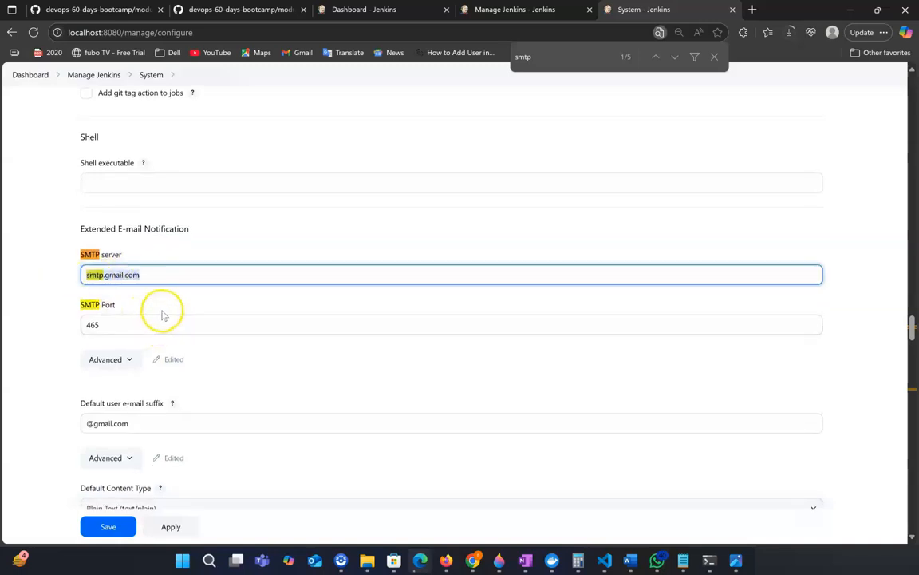
{"action": "left_click_drag", "start_coordinate": [127, 328], "coordinate": [39, 324]}
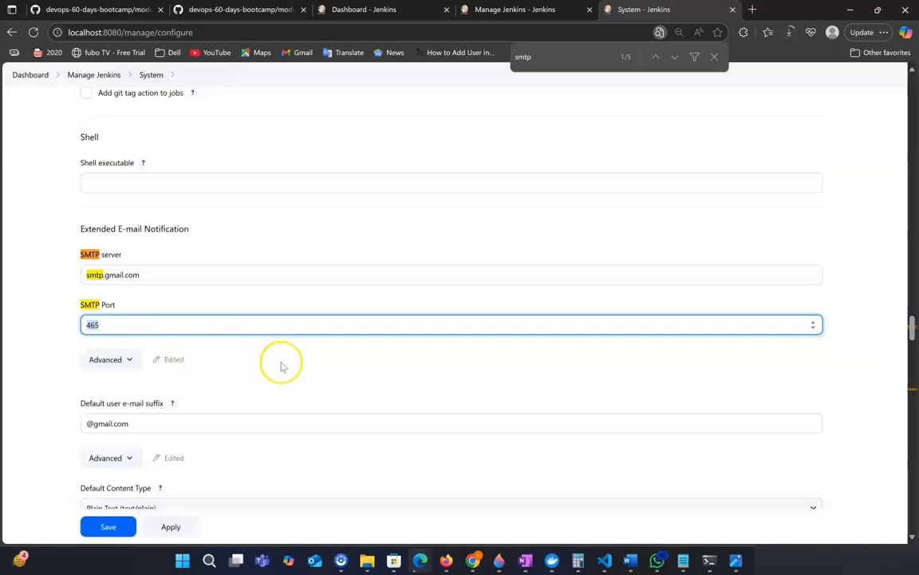
{"action": "scroll", "coordinate": [281, 366], "scroll_direction": "down", "scroll_amount": 2}
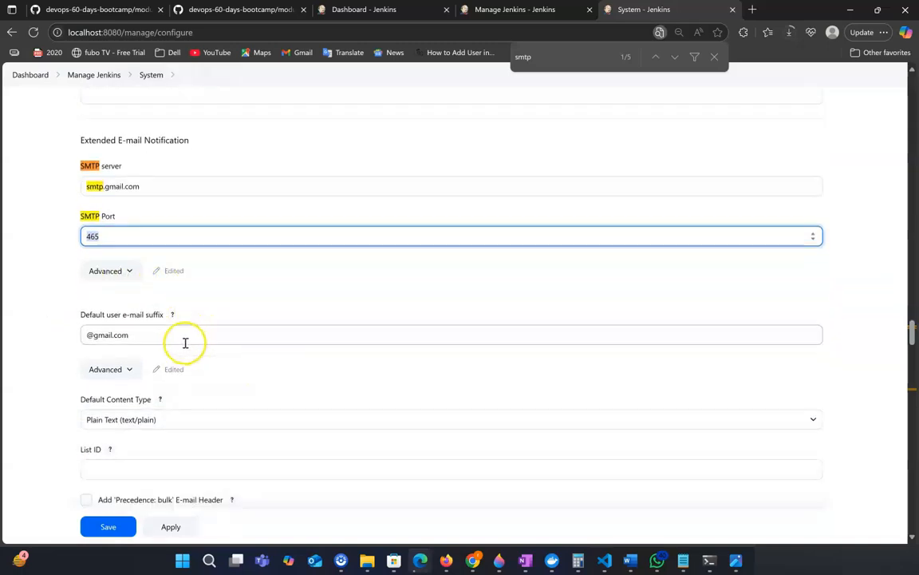
{"action": "left_click_drag", "start_coordinate": [147, 338], "coordinate": [24, 333]}
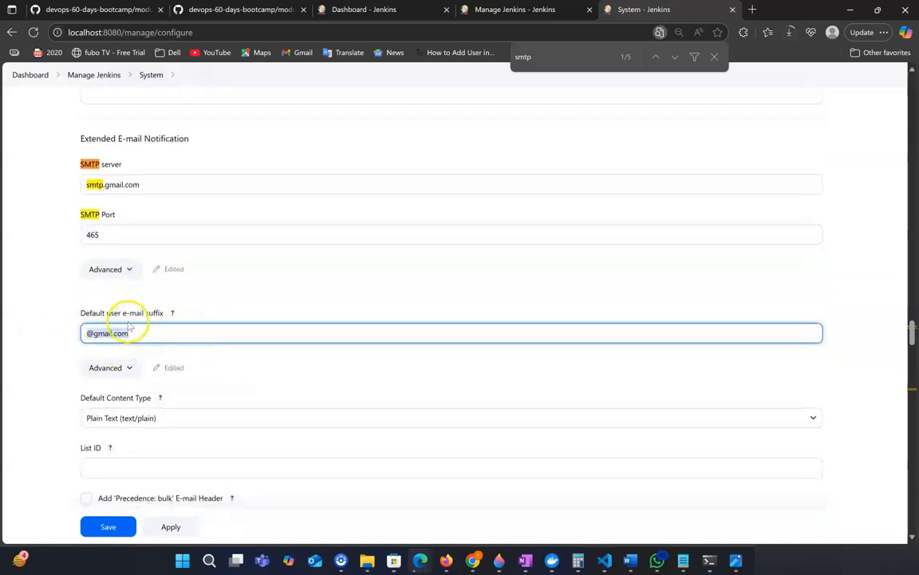
{"action": "scroll", "coordinate": [96, 344], "scroll_direction": "down", "scroll_amount": 1}
{"action": "scroll", "coordinate": [96, 329], "scroll_direction": "down", "scroll_amount": 1}
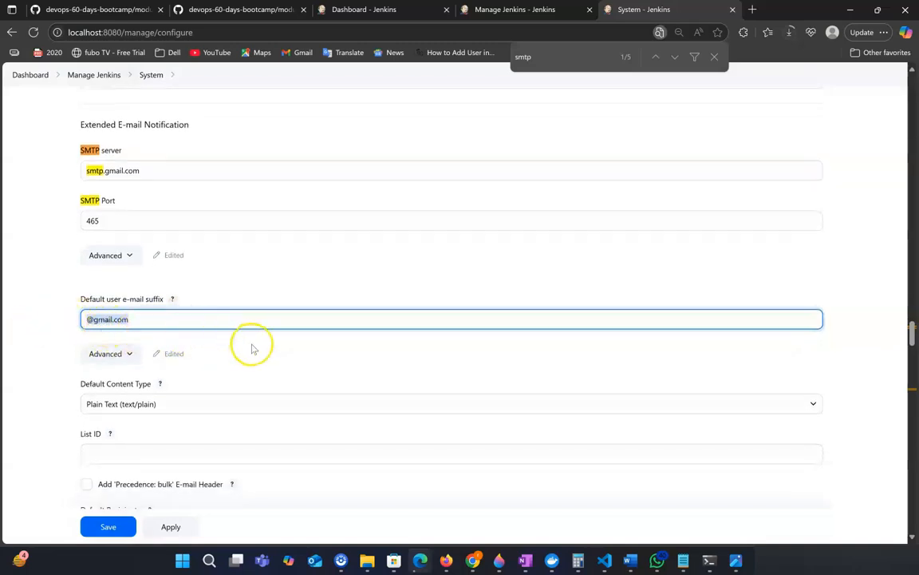
{"action": "scroll", "coordinate": [251, 350], "scroll_direction": "down", "scroll_amount": 1}
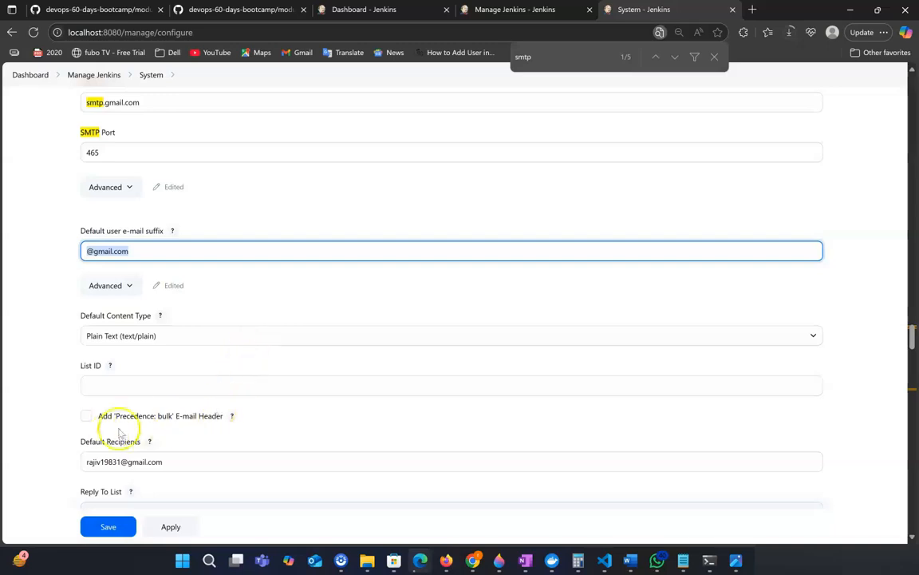
{"action": "left_click_drag", "start_coordinate": [175, 463], "coordinate": [31, 459]}
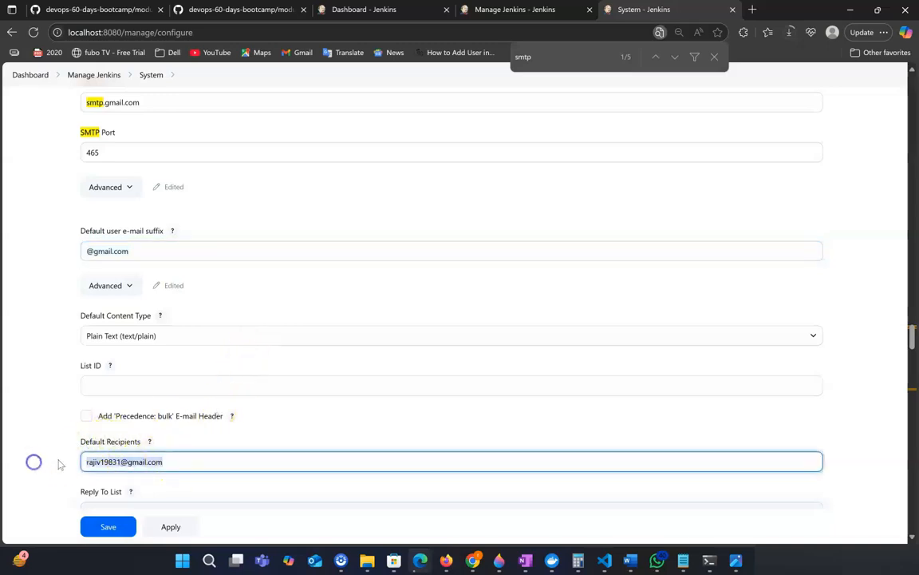
{"action": "scroll", "coordinate": [313, 363], "scroll_direction": "up", "scroll_amount": 1}
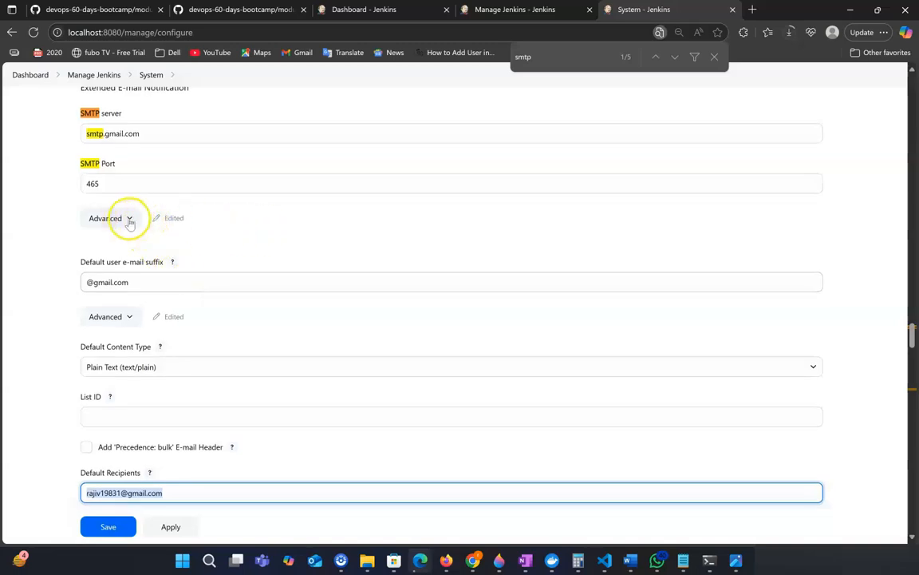
In the Extended E-mail Notification advanced settings, select the smtp-email-18e credential and save the system configuration.
{"action": "left_click", "coordinate": [129, 219]}
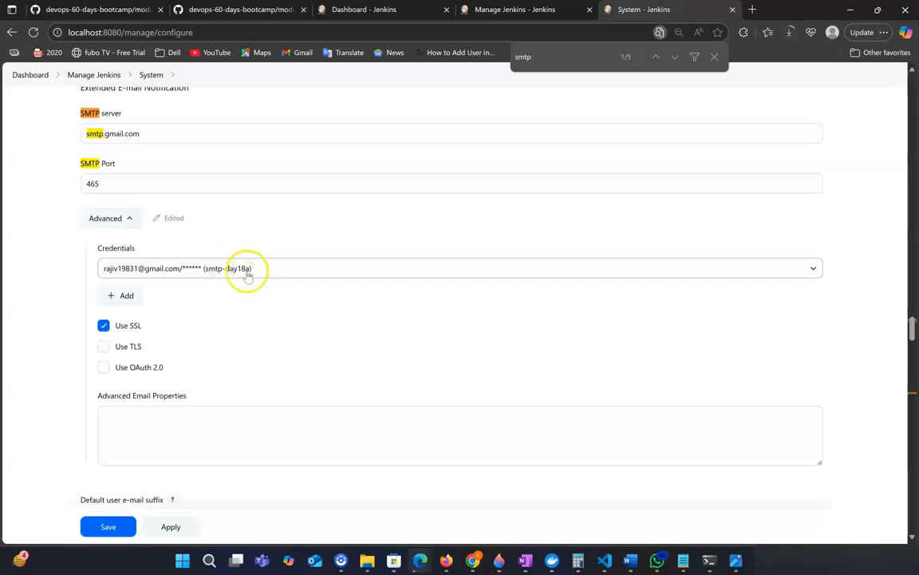
{"action": "left_click", "coordinate": [303, 270]}
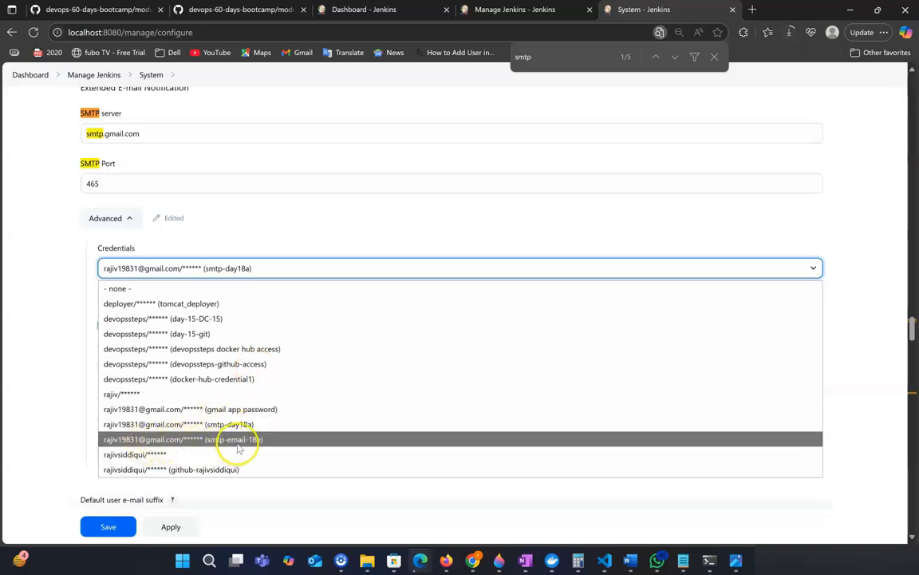
{"action": "left_click", "coordinate": [267, 440]}
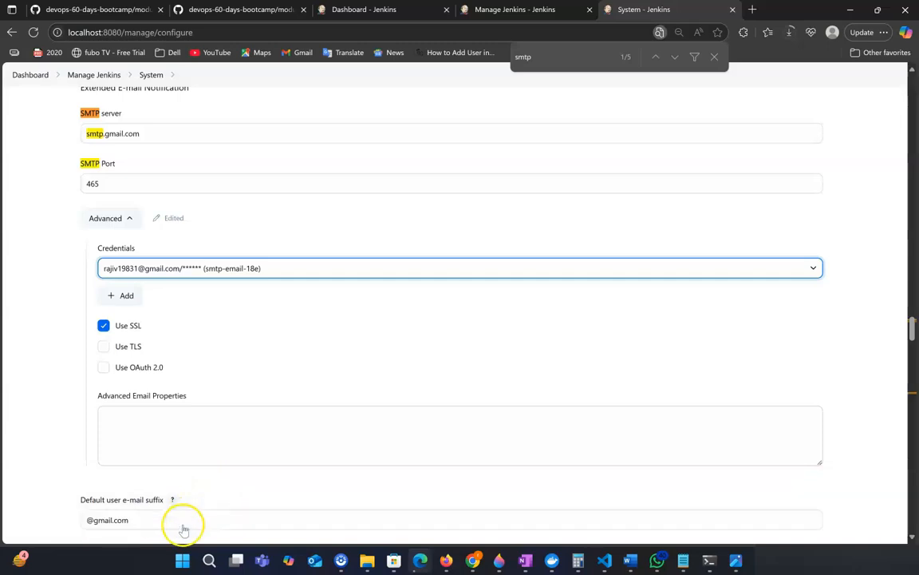
{"action": "left_click", "coordinate": [112, 529]}
{"action": "left_click", "coordinate": [117, 533]}
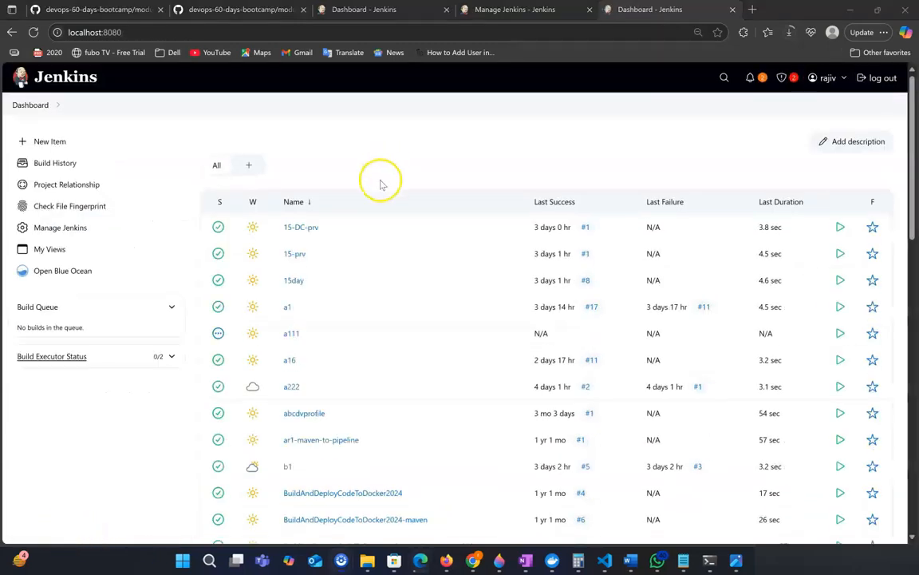
Create a new Pipeline item named day-18ee.
{"action": "left_click", "coordinate": [42, 141]}
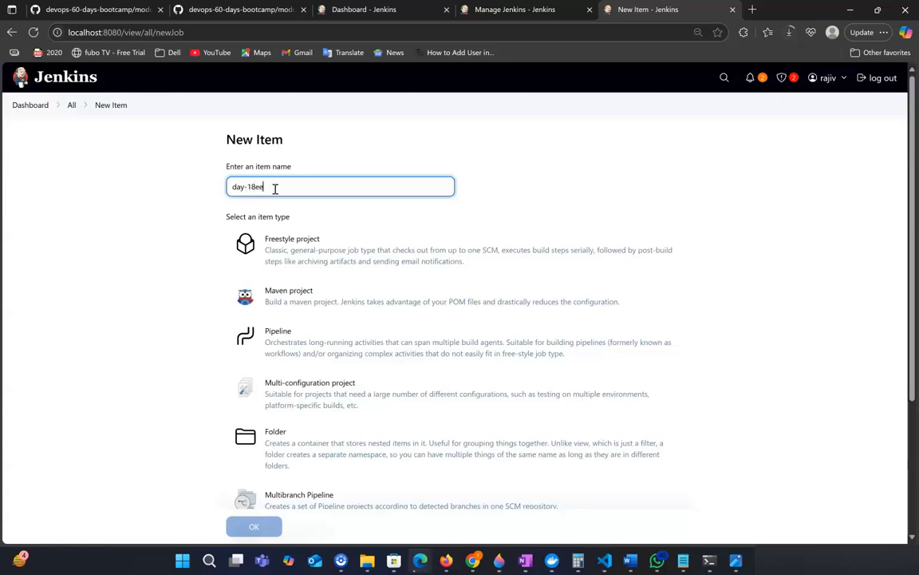
{"action": "left_click", "coordinate": [324, 338]}
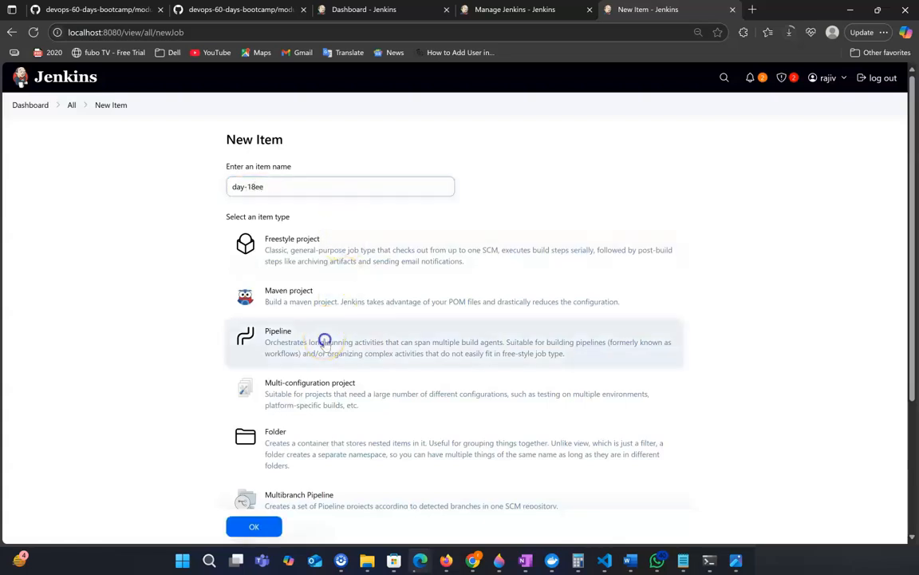
{"action": "left_click", "coordinate": [254, 526]}
Set the pipeline definition to Pipeline script from SCM with Git as the SCM.
{"action": "scroll", "coordinate": [369, 375], "scroll_direction": "down", "scroll_amount": 3}
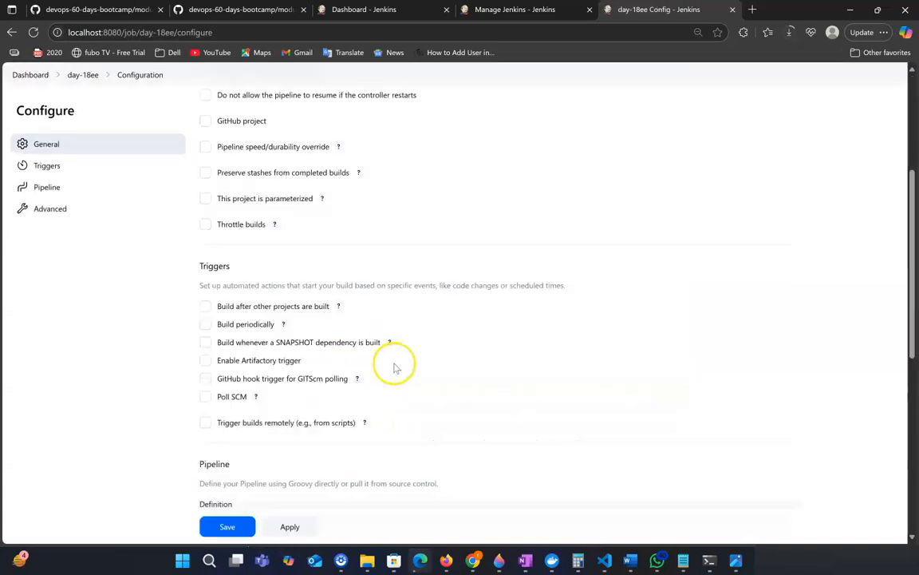
{"action": "scroll", "coordinate": [402, 371], "scroll_direction": "down", "scroll_amount": 2}
{"action": "scroll", "coordinate": [402, 375], "scroll_direction": "down", "scroll_amount": 1}
{"action": "left_click", "coordinate": [303, 330]}
{"action": "left_click", "coordinate": [286, 364]}
{"action": "left_click", "coordinate": [293, 377]}
{"action": "left_click", "coordinate": [281, 412]}
{"action": "scroll", "coordinate": [368, 424], "scroll_direction": "down", "scroll_amount": 1}
{"action": "left_click", "coordinate": [303, 383]}
{"action": "scroll", "coordinate": [397, 389], "scroll_direction": "down", "scroll_amount": 1}
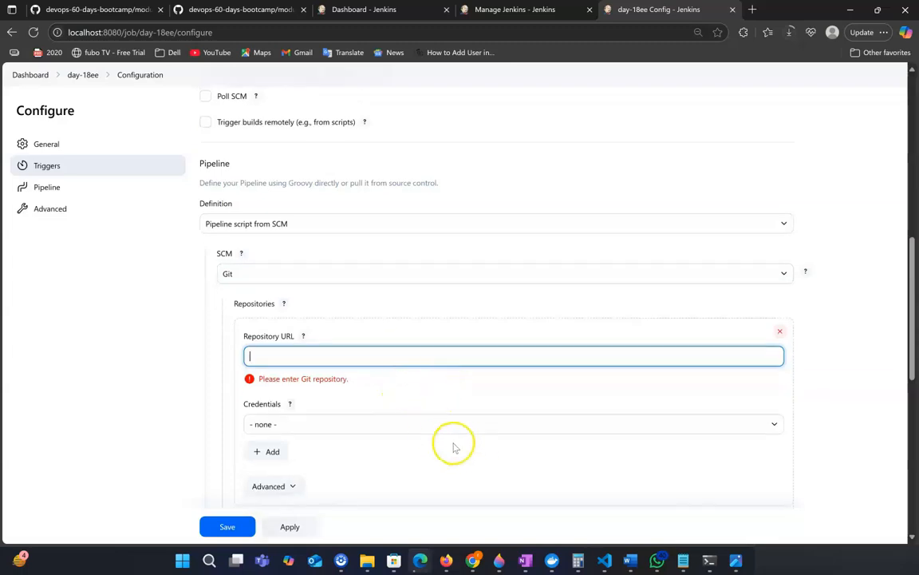
Switch to Firefox and open the Jenkinsfile in the jenkins-day-14 GitHub repository to examine its stages block.
{"action": "mouse_move", "coordinate": [442, 550]}
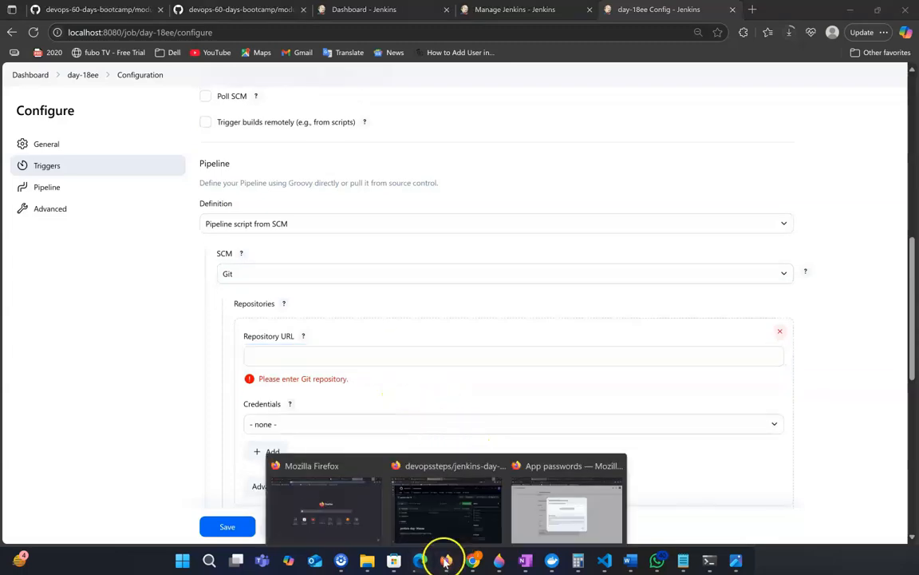
{"action": "left_click", "coordinate": [475, 493]}
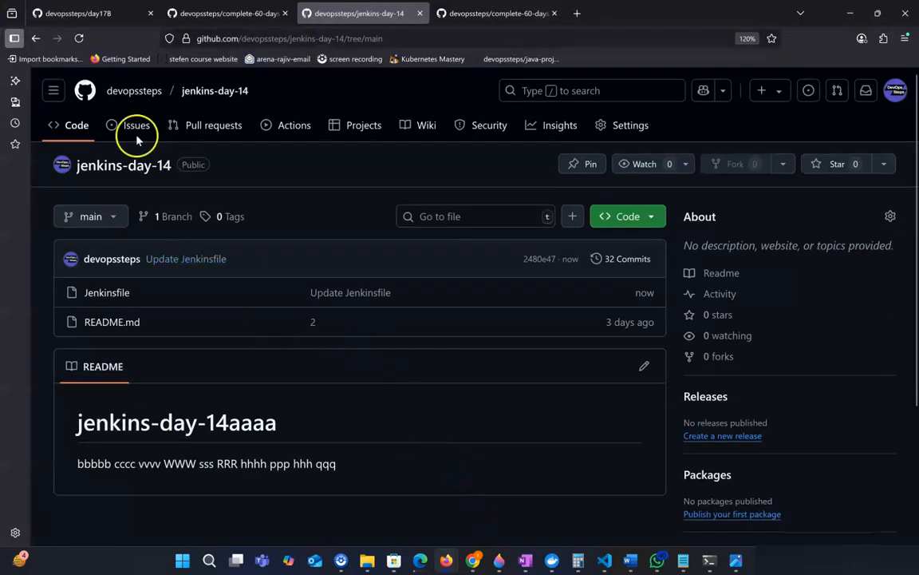
{"action": "left_click", "coordinate": [153, 300]}
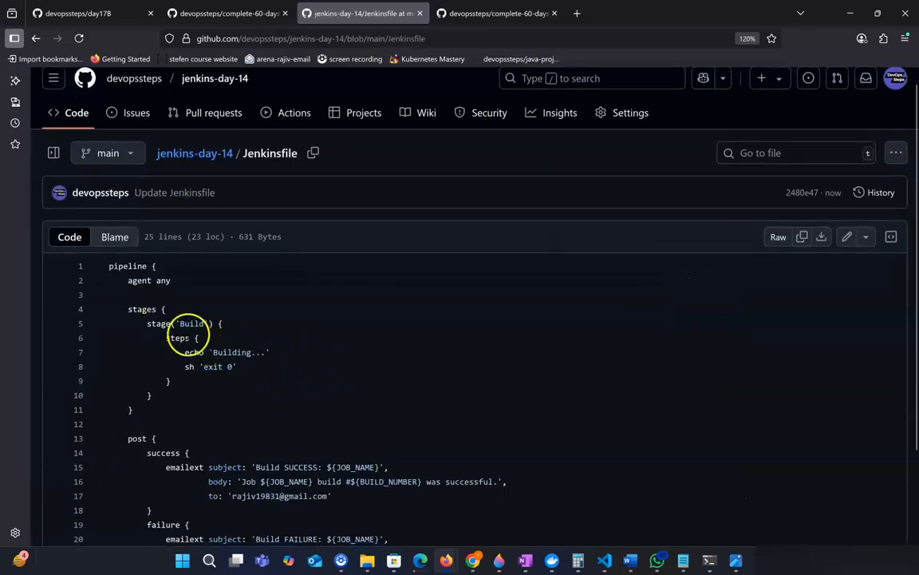
{"action": "left_click_drag", "start_coordinate": [128, 309], "coordinate": [165, 396]}
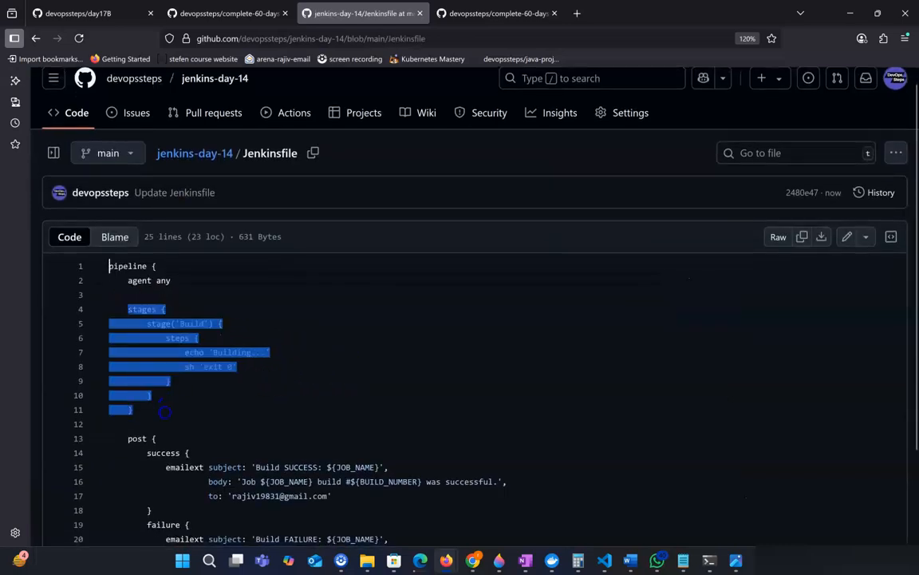
Examine the Build stage's steps in the Jenkinsfile, including the echo and sh 'exit 0' commands.
{"action": "left_click", "coordinate": [282, 412]}
{"action": "left_click_drag", "start_coordinate": [179, 358], "coordinate": [282, 353]}
{"action": "left_click", "coordinate": [283, 391]}
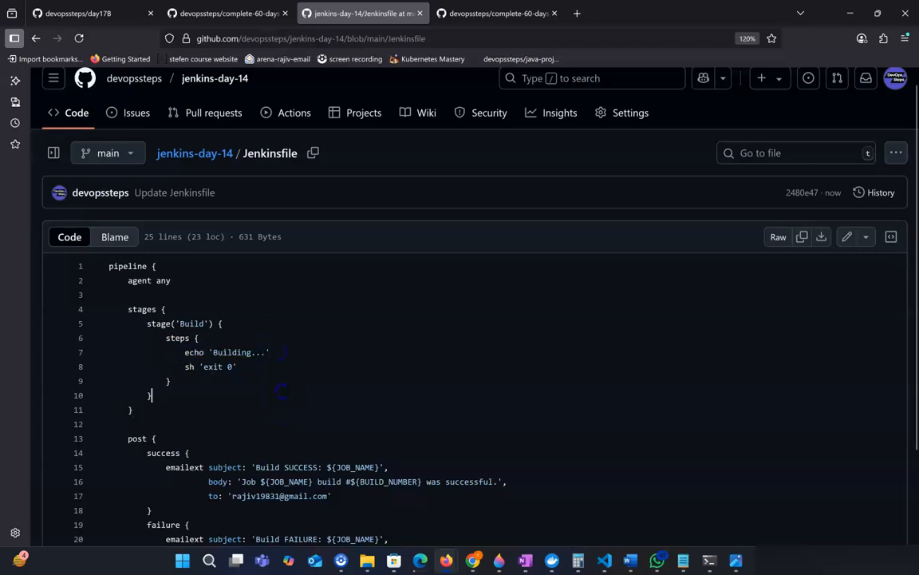
{"action": "left_click", "coordinate": [303, 392]}
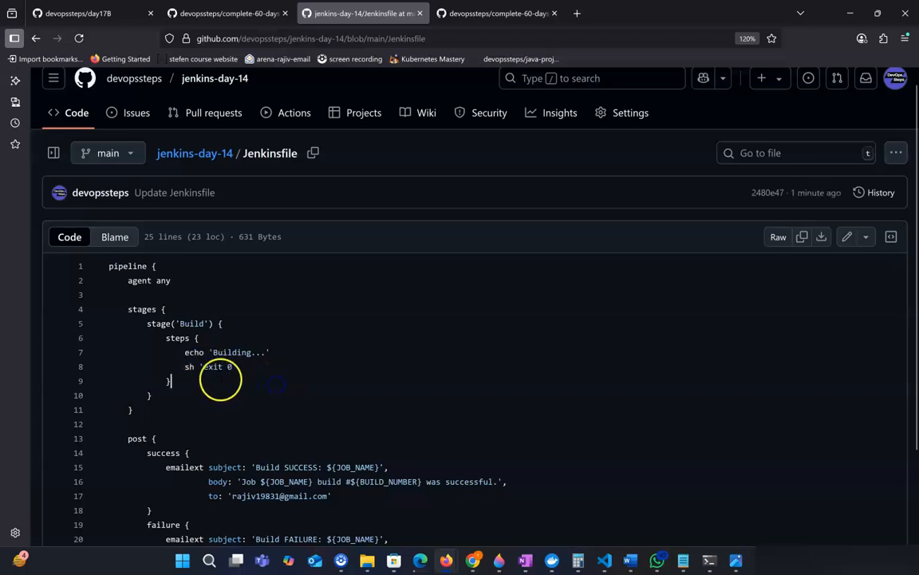
{"action": "left_click", "coordinate": [283, 407]}
{"action": "left_click_drag", "start_coordinate": [184, 367], "coordinate": [217, 367]}
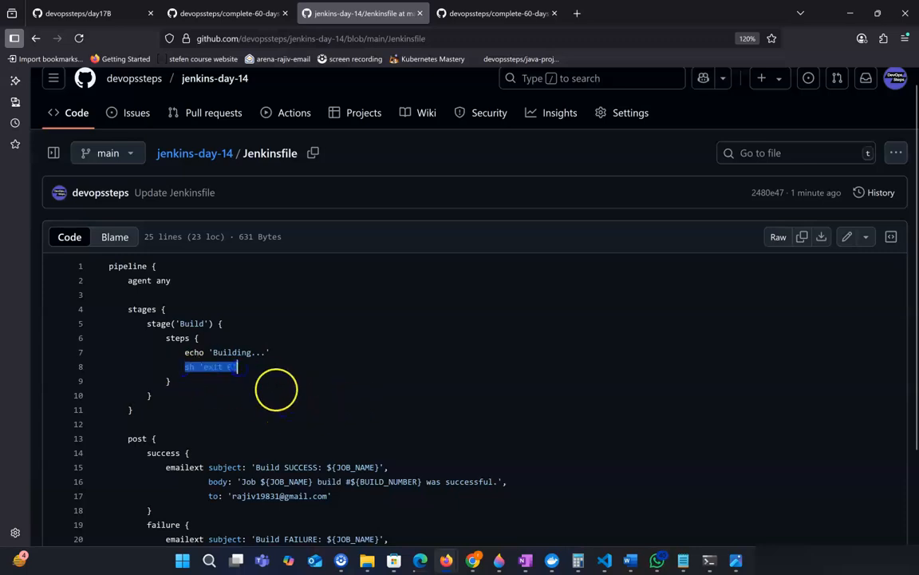
{"action": "scroll", "coordinate": [308, 395], "scroll_direction": "down", "scroll_amount": 1}
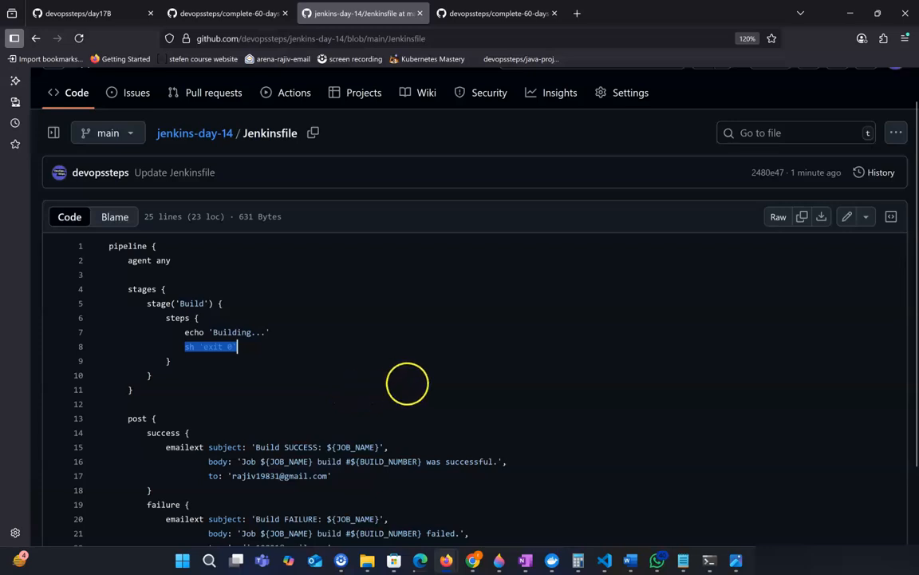
{"action": "scroll", "coordinate": [407, 384], "scroll_direction": "down", "scroll_amount": 1}
Examine the post block's success and failure emailext calls, including their subject, body and recipient lines.
{"action": "left_click_drag", "start_coordinate": [128, 339], "coordinate": [359, 402]}
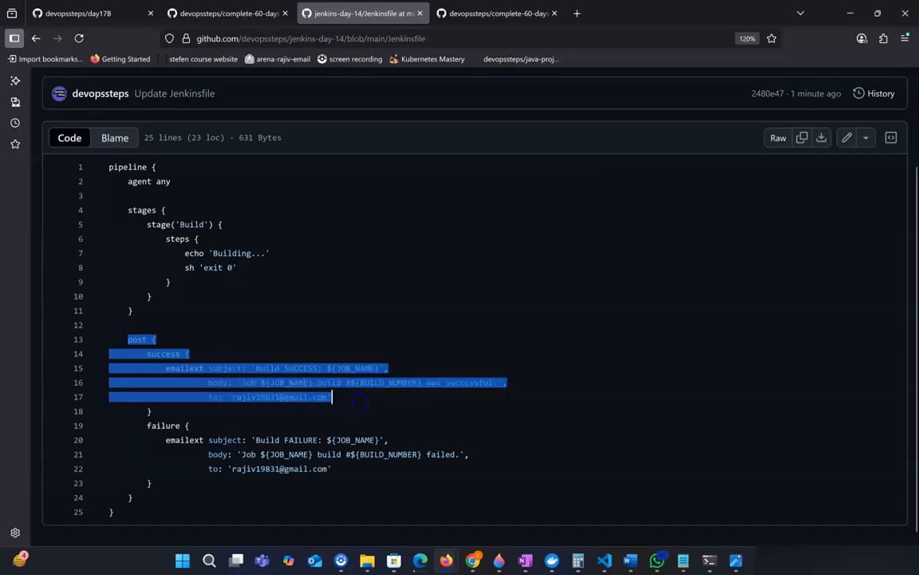
{"action": "left_click", "coordinate": [234, 412]}
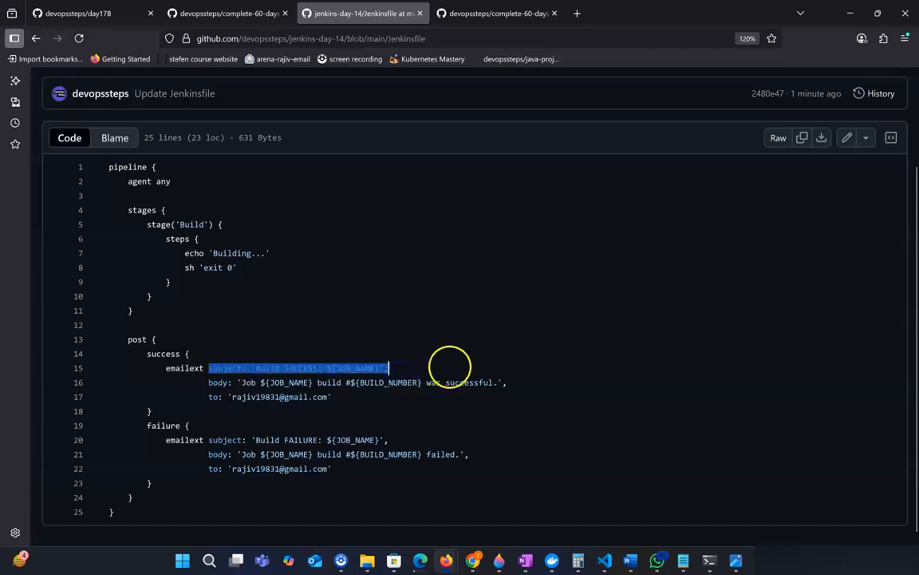
{"action": "left_click", "coordinate": [447, 368]}
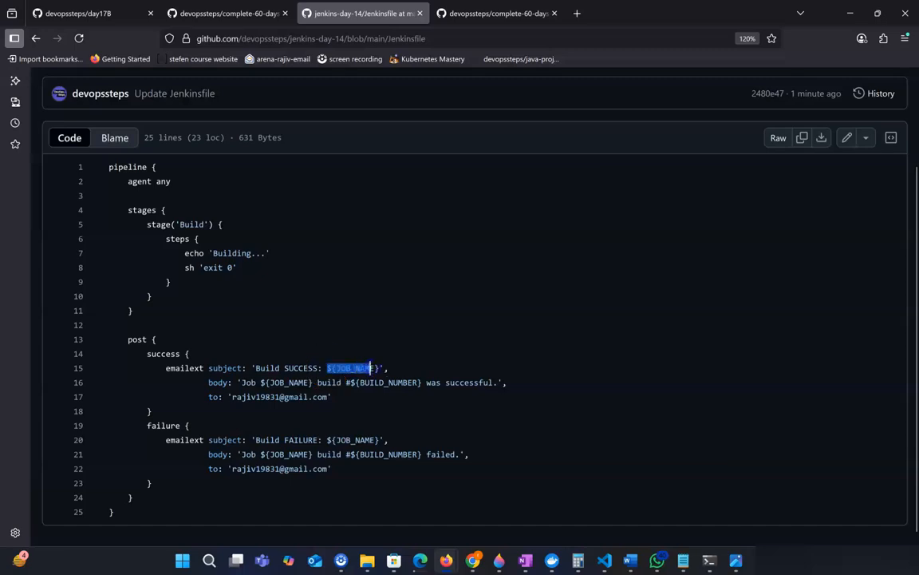
{"action": "scroll", "coordinate": [431, 361], "scroll_direction": "down", "scroll_amount": 1}
{"action": "left_click", "coordinate": [255, 403]}
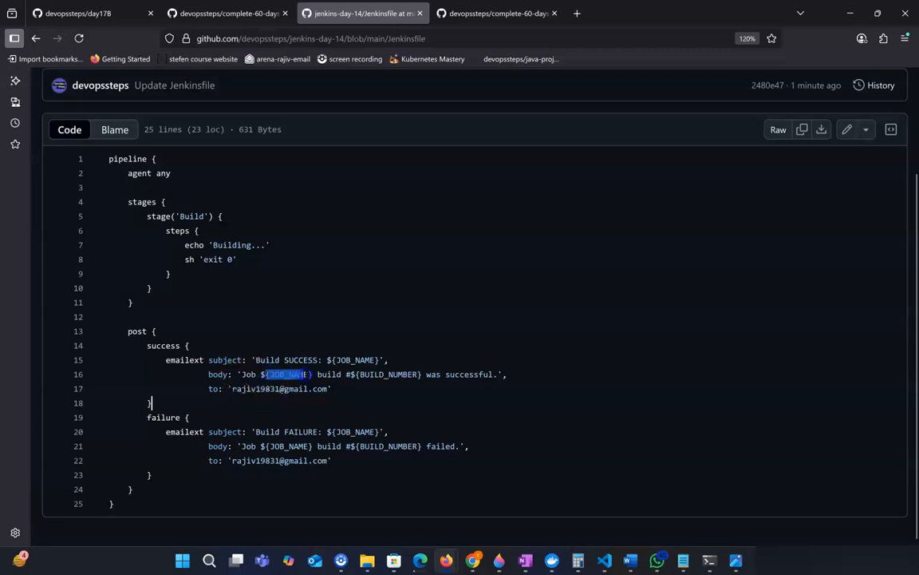
{"action": "left_click", "coordinate": [349, 407]}
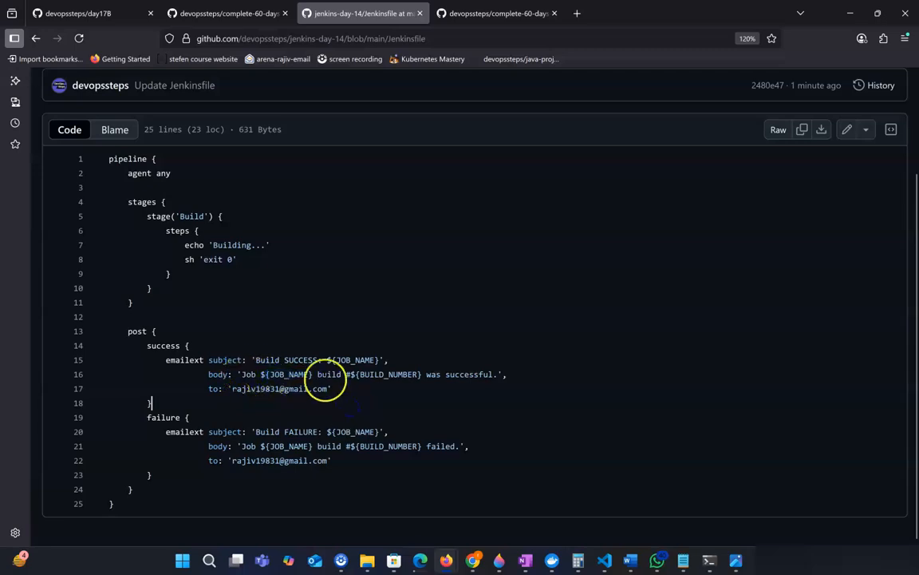
{"action": "left_click", "coordinate": [347, 379]}
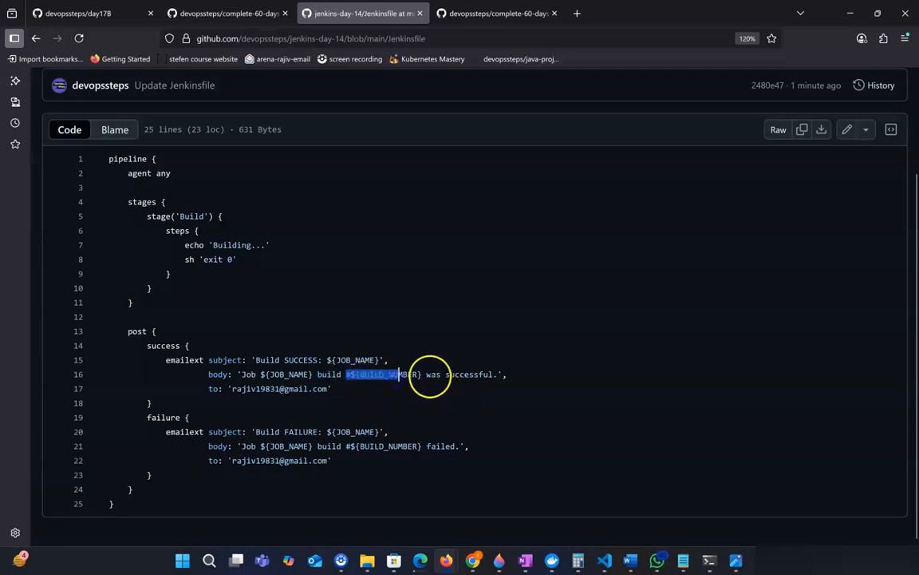
{"action": "left_click_drag", "start_coordinate": [427, 376], "coordinate": [495, 375]}
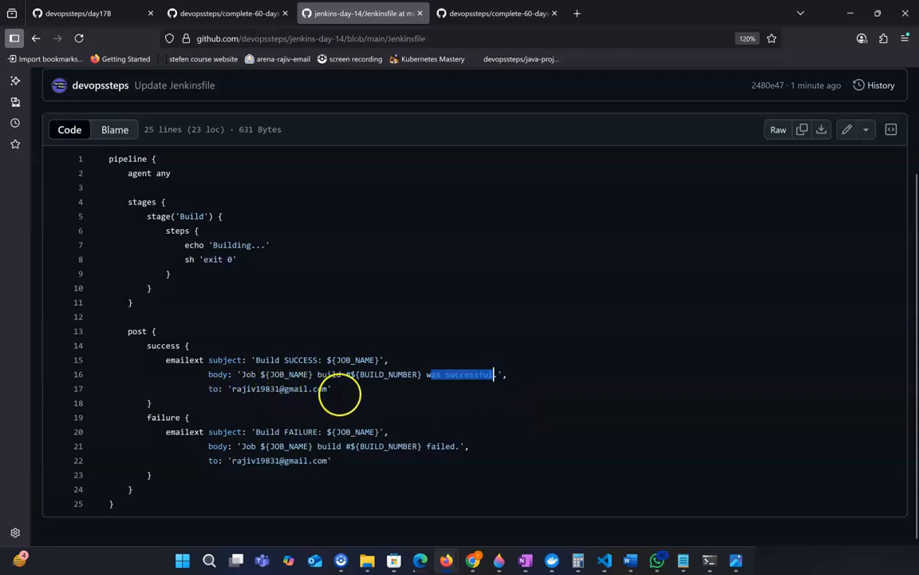
{"action": "left_click_drag", "start_coordinate": [332, 390], "coordinate": [255, 389]}
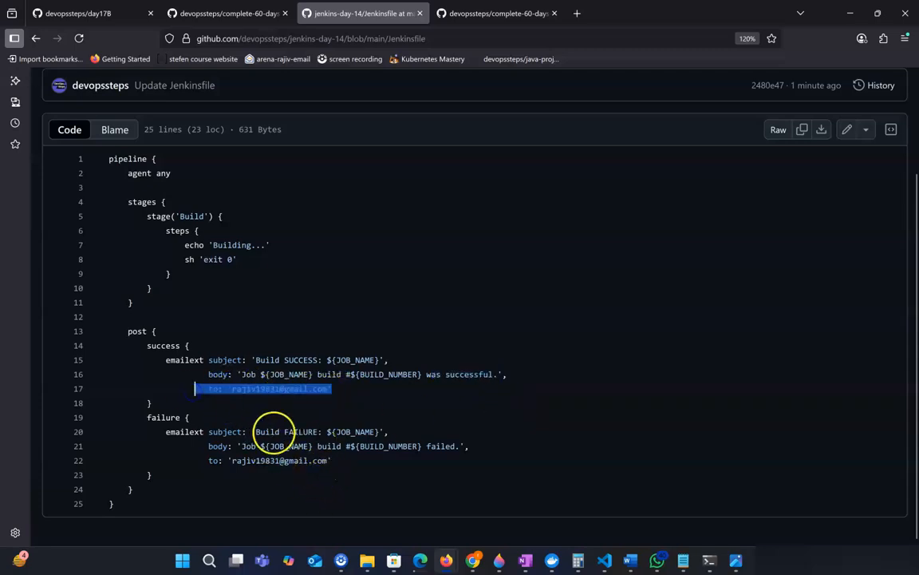
{"action": "left_click_drag", "start_coordinate": [255, 432], "coordinate": [304, 432]}
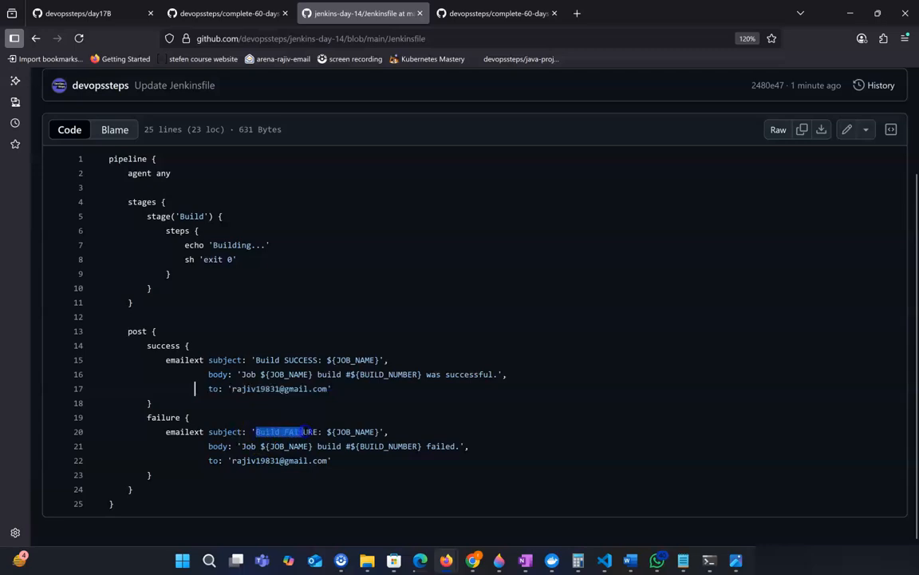
{"action": "left_click", "coordinate": [419, 446]}
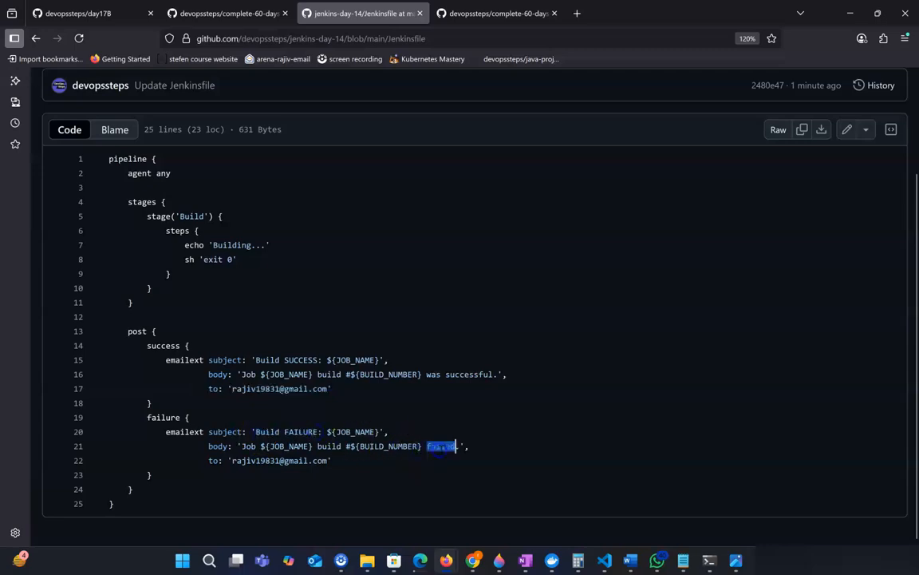
{"action": "scroll", "coordinate": [345, 324], "scroll_direction": "up", "scroll_amount": 1}
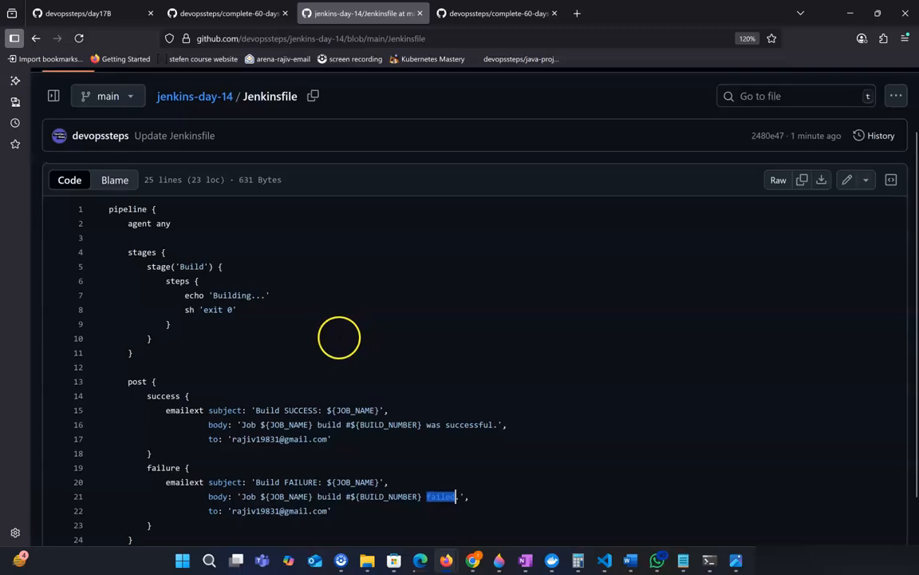
{"action": "scroll", "coordinate": [339, 337], "scroll_direction": "down", "scroll_amount": 1}
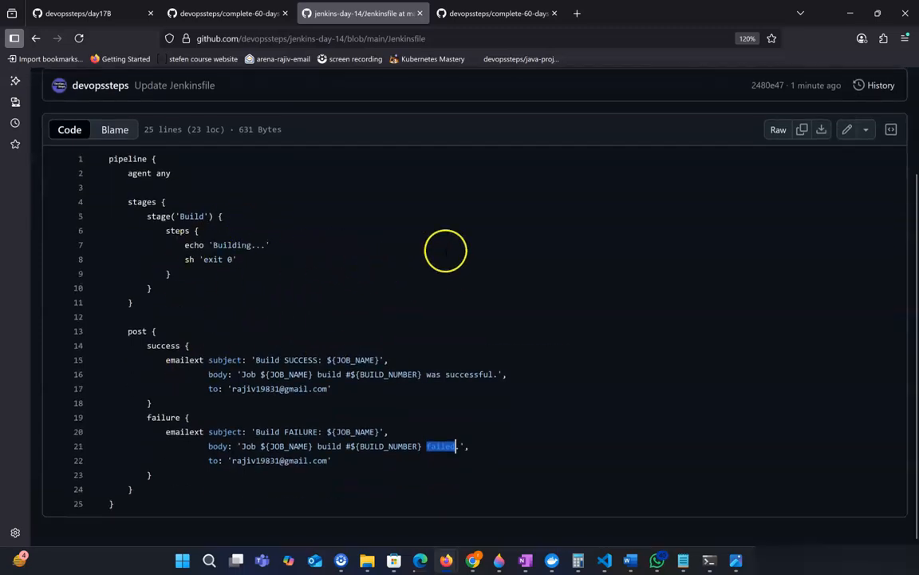
{"action": "left_click_drag", "start_coordinate": [150, 489], "coordinate": [119, 331]}
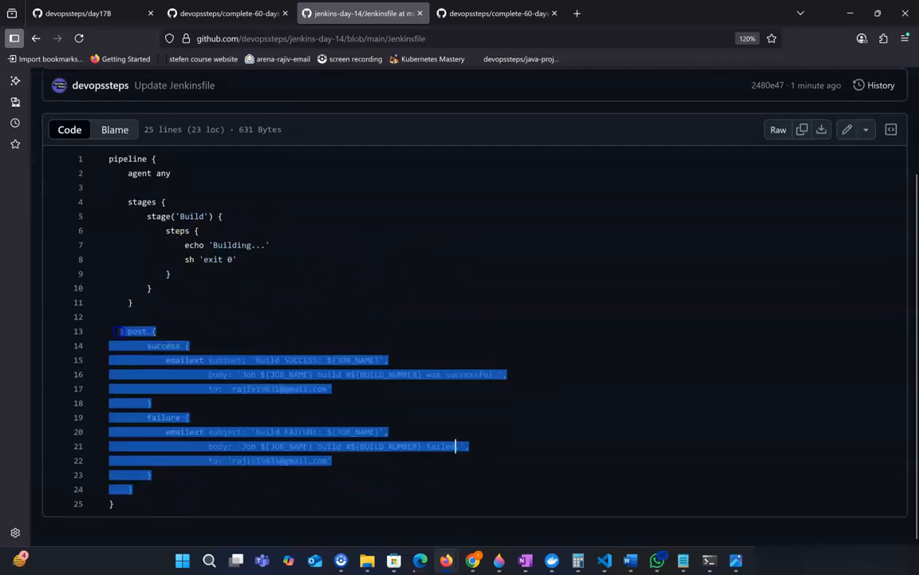
{"action": "left_click", "coordinate": [507, 317]}
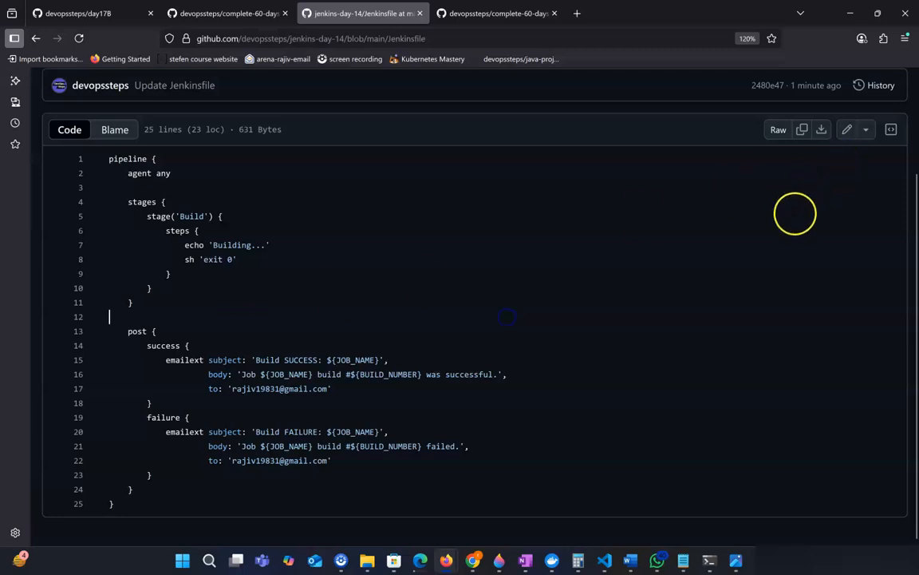
{"action": "scroll", "coordinate": [795, 212], "scroll_direction": "up", "scroll_amount": 2}
{"action": "scroll", "coordinate": [700, 269], "scroll_direction": "down", "scroll_amount": 2}
{"action": "scroll", "coordinate": [429, 264], "scroll_direction": "up", "scroll_amount": 2}
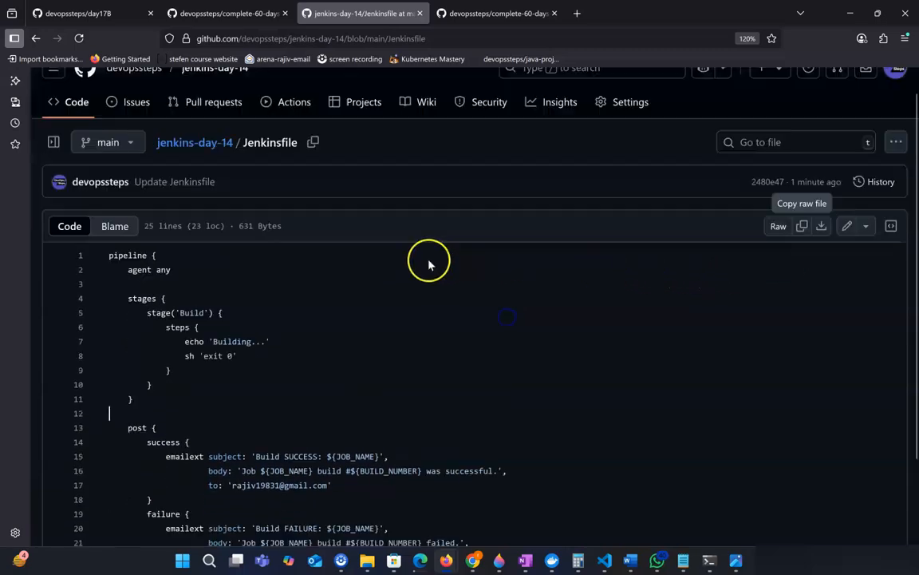
Return to the jenkins-day-14 repository and copy its HTTPS clone URL.
{"action": "left_click", "coordinate": [199, 166]}
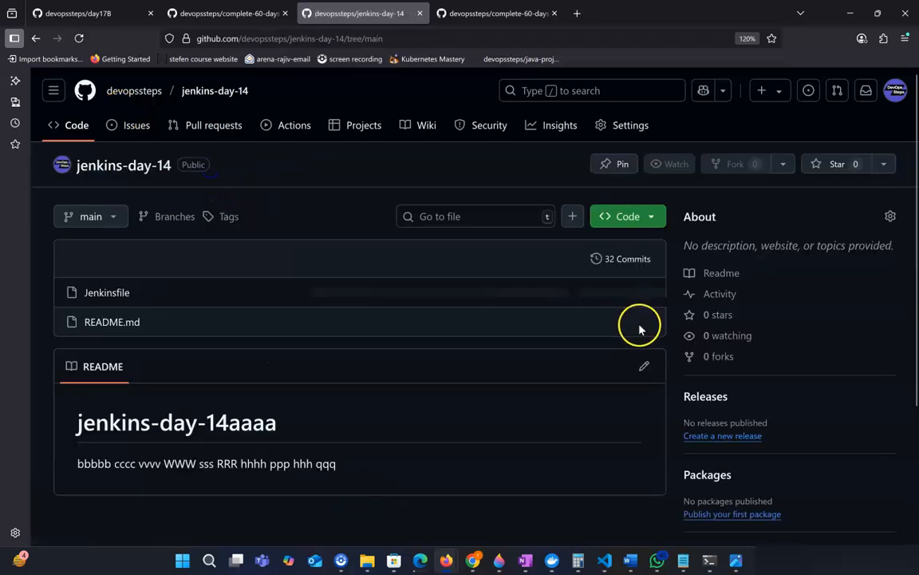
{"action": "left_click", "coordinate": [644, 220]}
{"action": "left_click", "coordinate": [644, 345]}
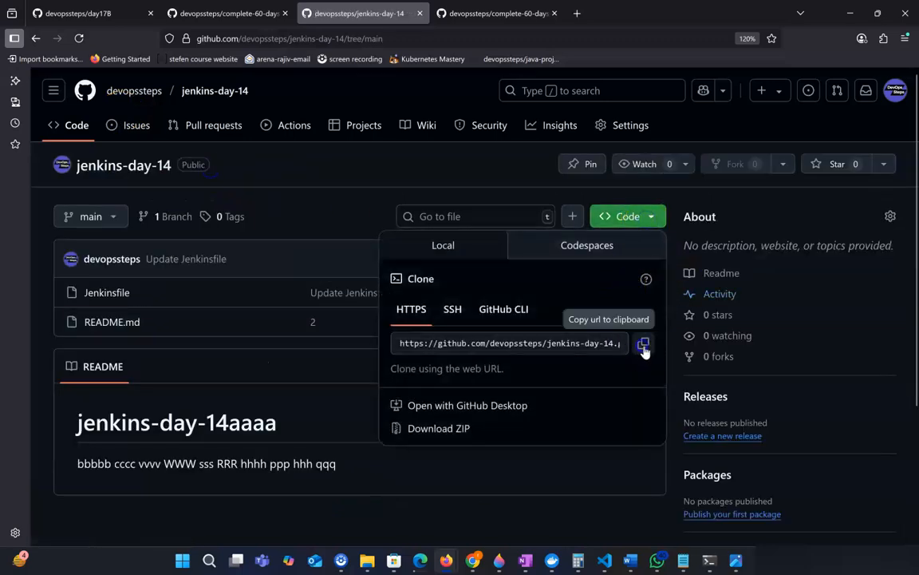
Switch to the day-18ee configuration page and paste the clone URL as the Git Repository URL.
{"action": "mouse_move", "coordinate": [420, 563]}
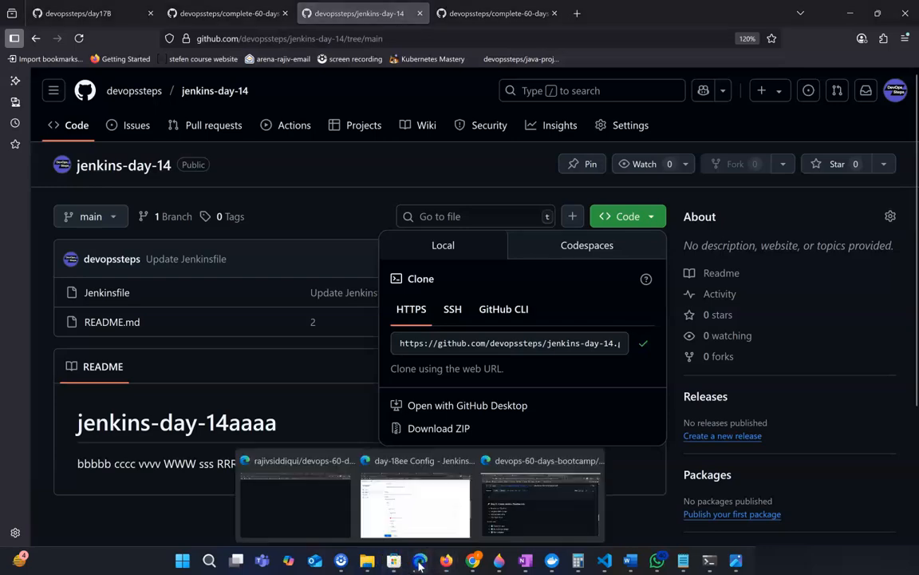
{"action": "left_click", "coordinate": [417, 504]}
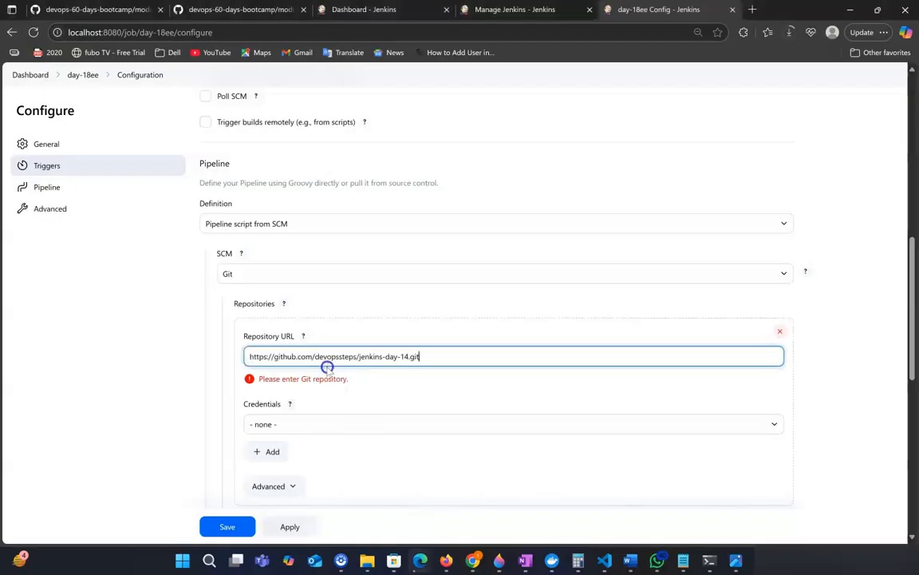
{"action": "left_click", "coordinate": [454, 390]}
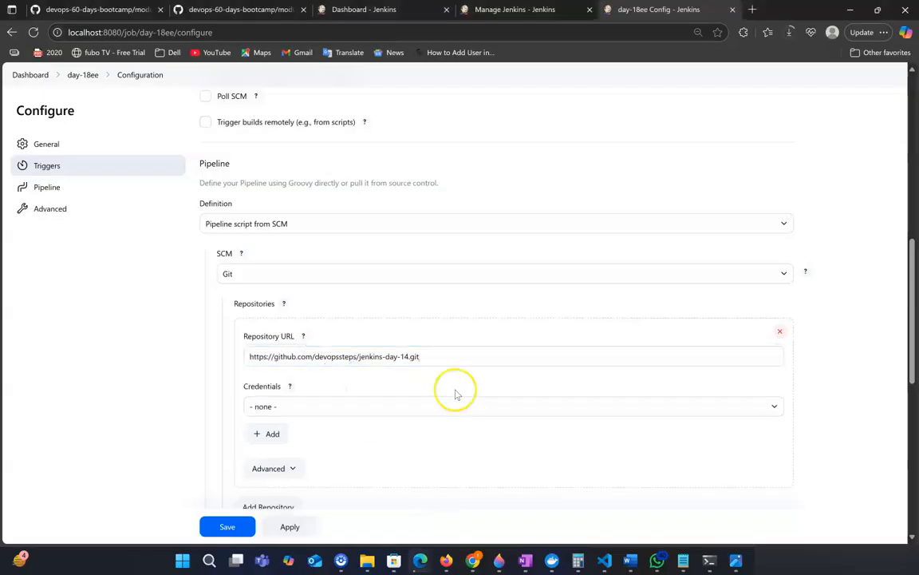
Set the branch specifier to */main.
{"action": "scroll", "coordinate": [492, 412], "scroll_direction": "down", "scroll_amount": 4}
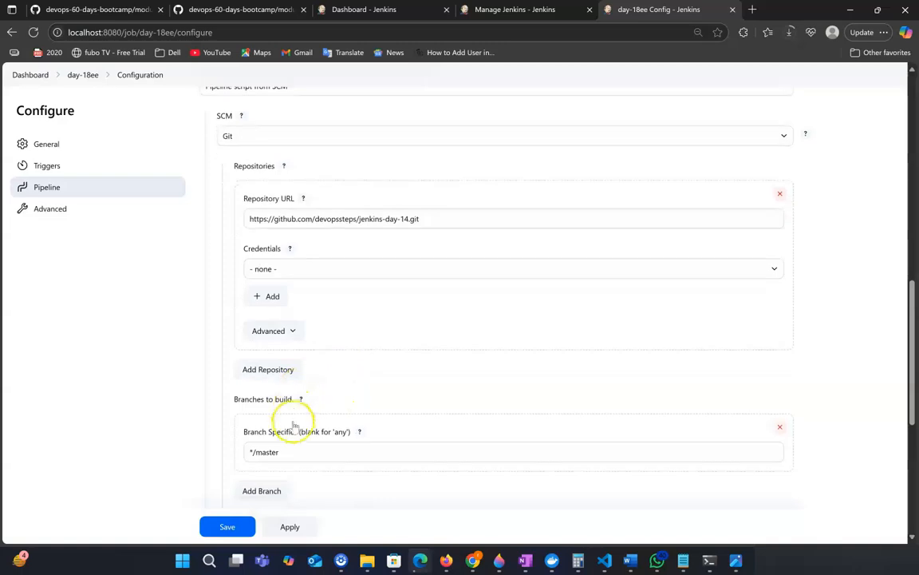
{"action": "left_click_drag", "start_coordinate": [267, 427], "coordinate": [364, 425]}
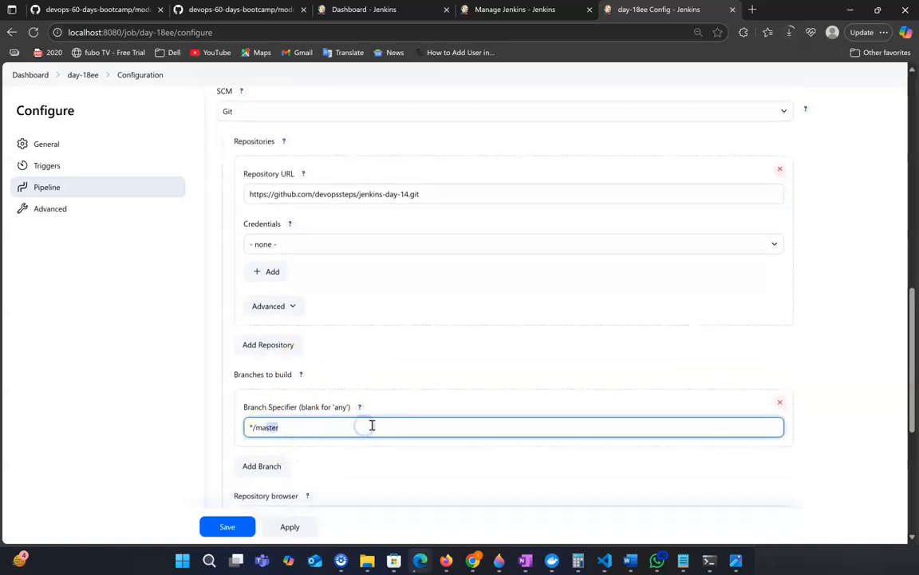
{"action": "type", "text": "in"}
Apply and save the day-18ee pipeline configuration.
{"action": "scroll", "coordinate": [459, 367], "scroll_direction": "down", "scroll_amount": 6}
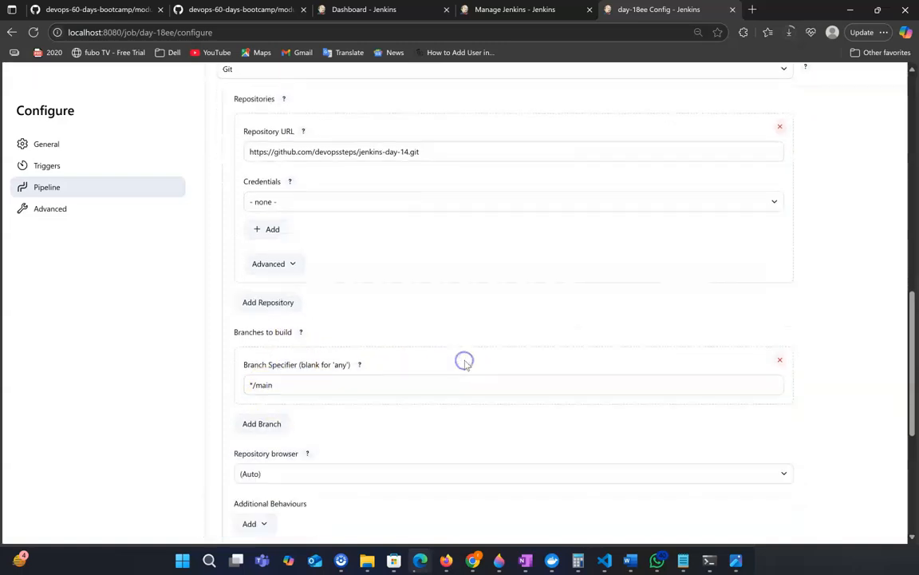
{"action": "left_click", "coordinate": [292, 527]}
{"action": "left_click", "coordinate": [228, 527]}
Trigger a build of day-18ee and open build #1's console output.
{"action": "left_click", "coordinate": [48, 183]}
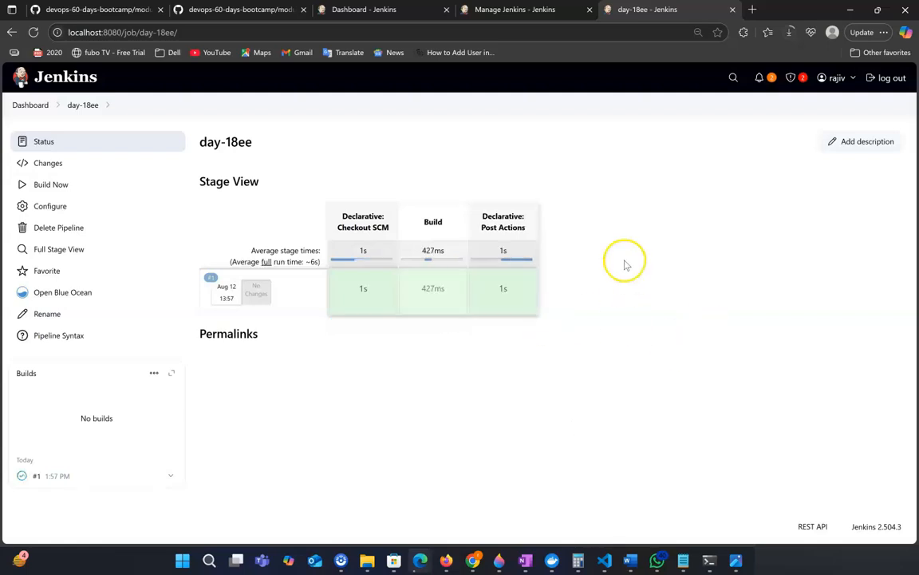
{"action": "left_click", "coordinate": [44, 476]}
{"action": "left_click", "coordinate": [64, 183]}
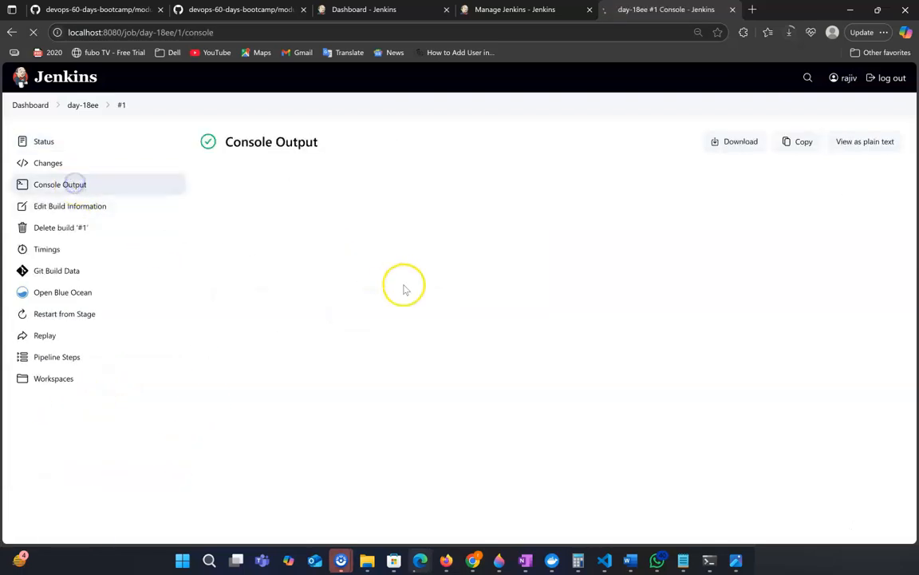
Examine the console output for the build step, the email-sending line and the final status.
{"action": "scroll", "coordinate": [421, 349], "scroll_direction": "down", "scroll_amount": 5}
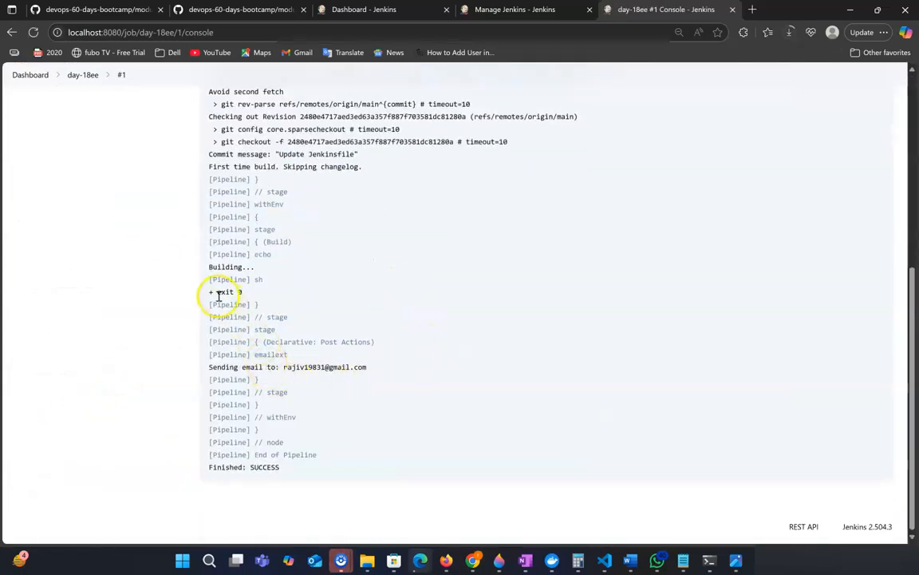
{"action": "left_click_drag", "start_coordinate": [211, 274], "coordinate": [293, 267]}
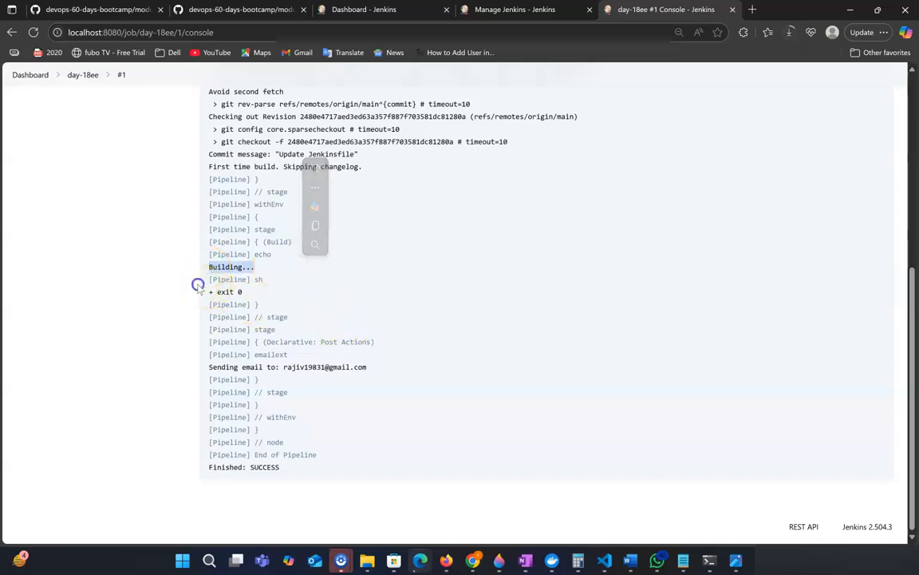
{"action": "left_click_drag", "start_coordinate": [199, 285], "coordinate": [302, 294]}
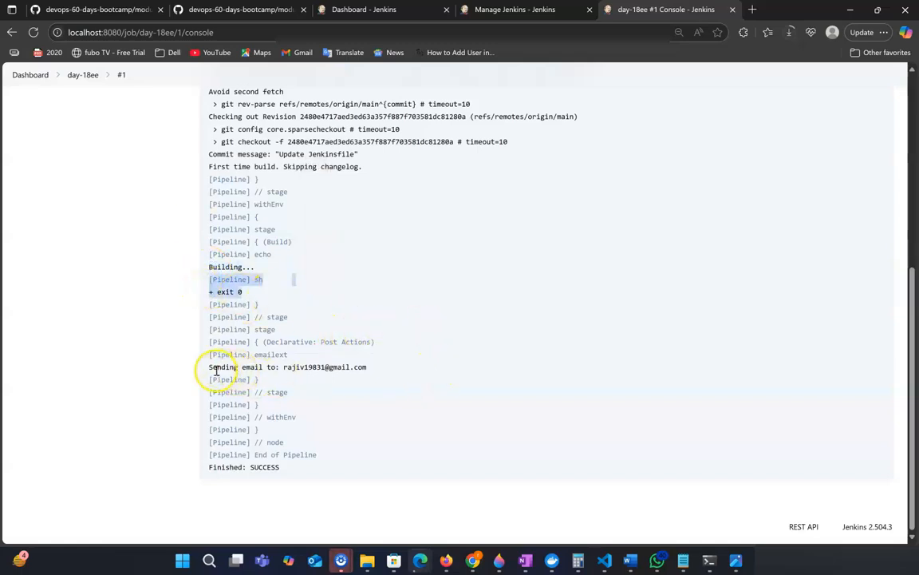
{"action": "left_click_drag", "start_coordinate": [209, 367], "coordinate": [370, 368]}
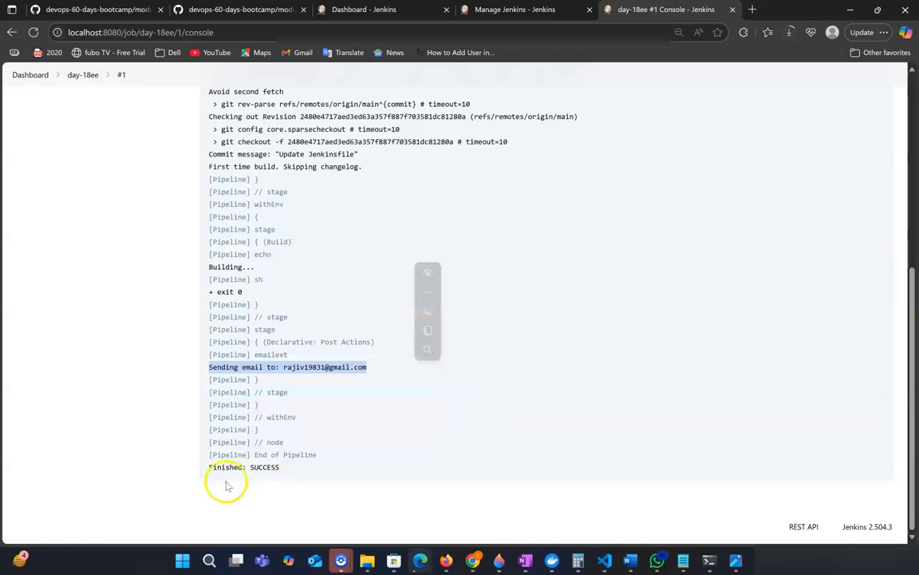
{"action": "left_click_drag", "start_coordinate": [208, 467], "coordinate": [312, 469]}
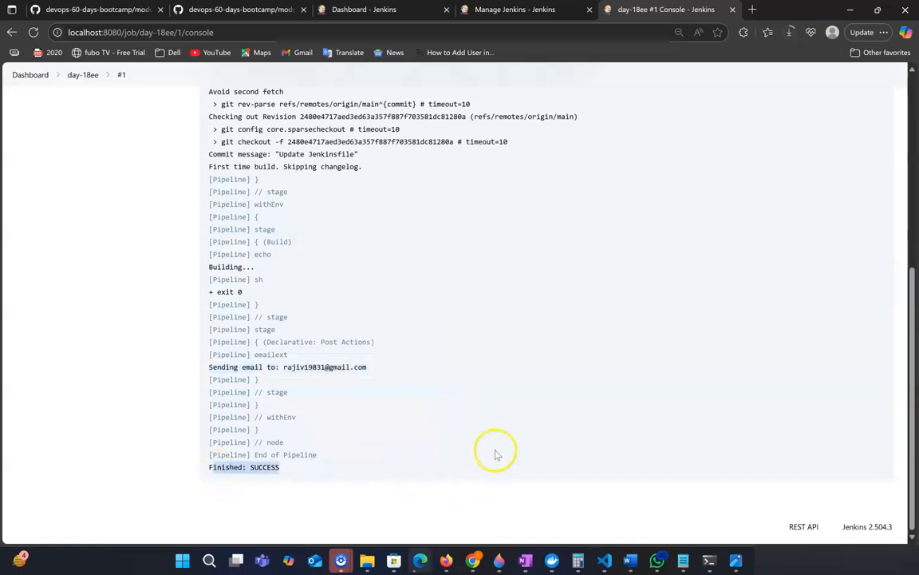
{"action": "mouse_move", "coordinate": [449, 559]}
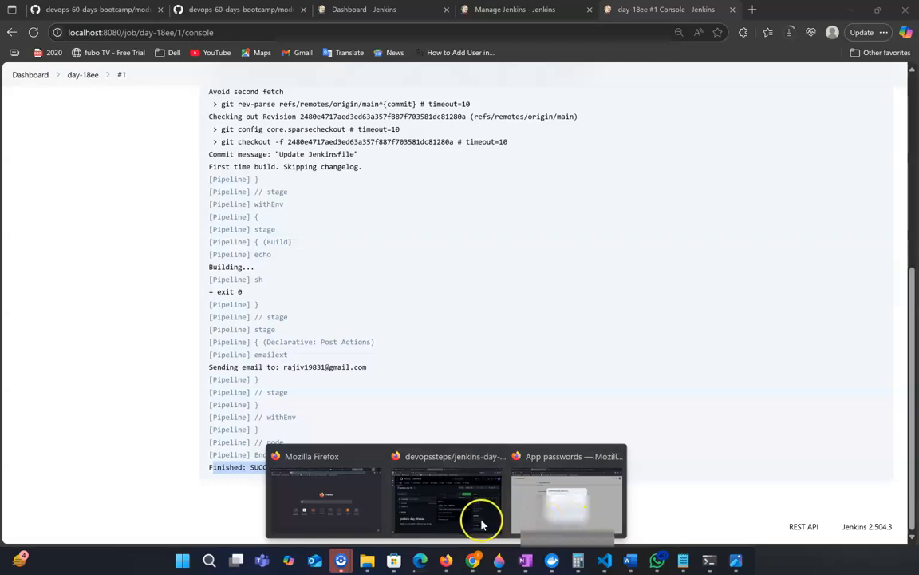
Switch to Gmail in Firefox and open the Build SUCCESS: day-18ee email to review its subject and body.
{"action": "left_click", "coordinate": [539, 517]}
{"action": "left_click_drag", "start_coordinate": [534, 263], "coordinate": [328, 222]}
{"action": "left_click", "coordinate": [82, 16]}
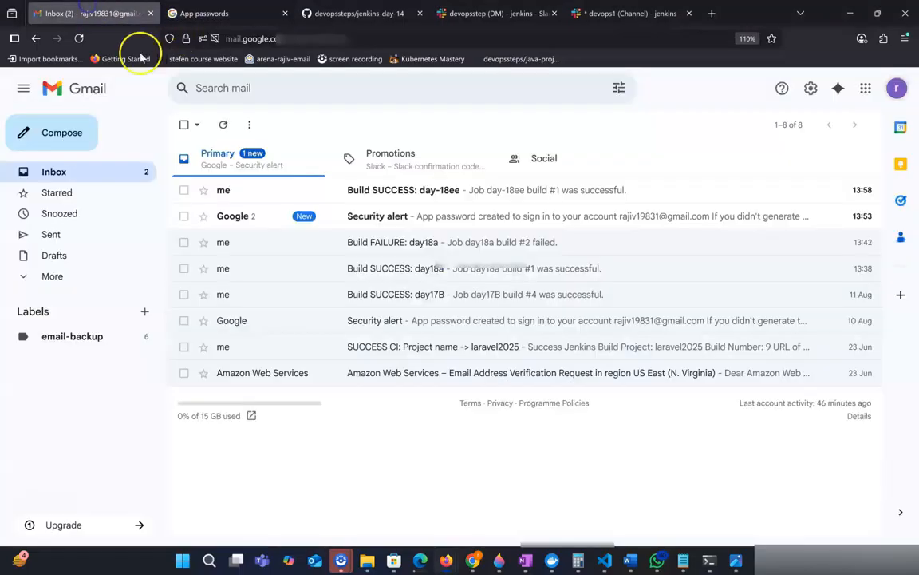
{"action": "left_click", "coordinate": [374, 190]}
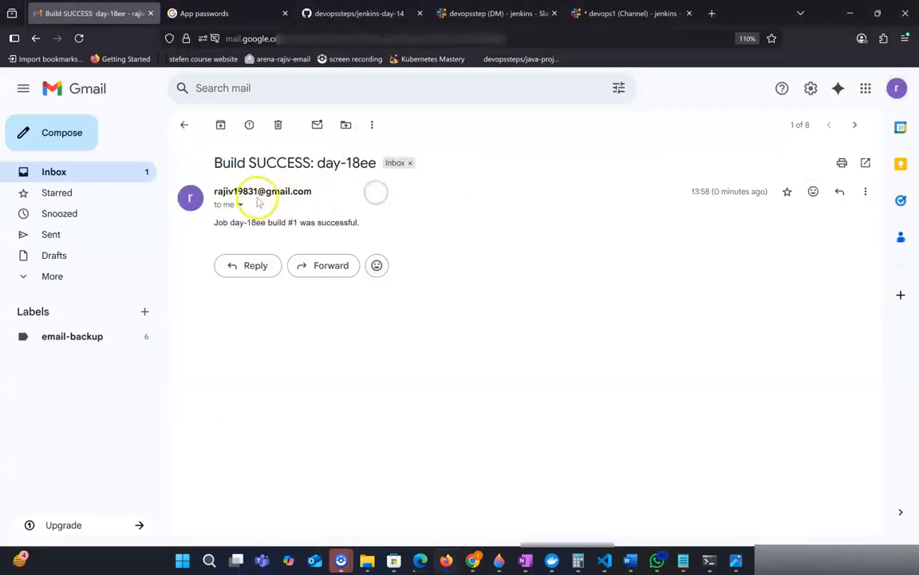
{"action": "left_click_drag", "start_coordinate": [213, 162], "coordinate": [375, 163]}
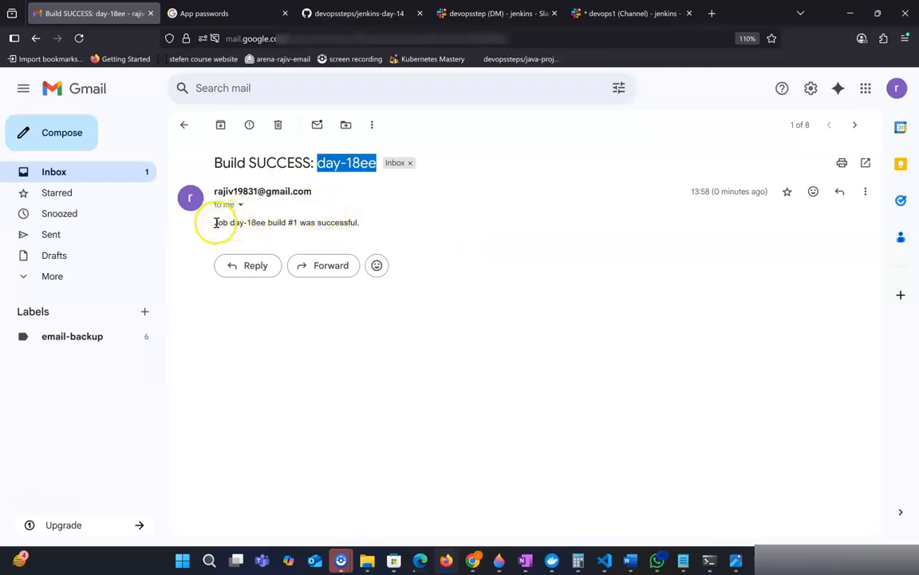
{"action": "left_click_drag", "start_coordinate": [216, 223], "coordinate": [238, 223]}
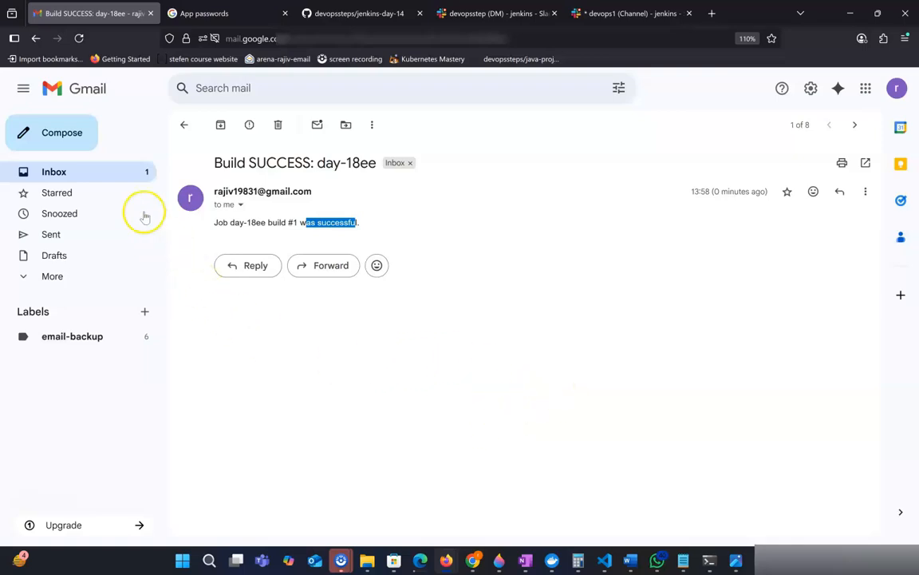
{"action": "left_click", "coordinate": [112, 175]}
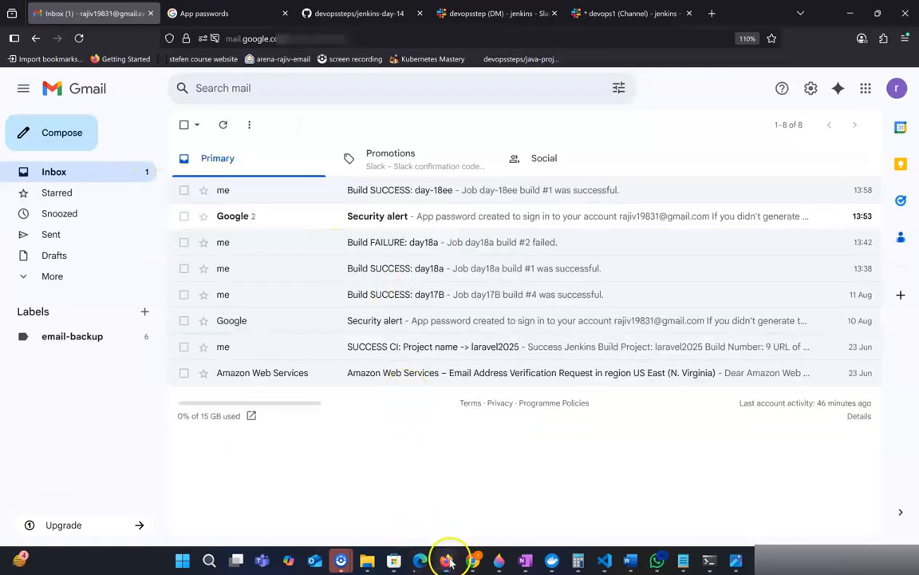
Edit the Jenkinsfile in the jenkins-day-14 GitHub repository so the build step runs sh 'exit 1', and commit the change.
{"action": "mouse_move", "coordinate": [449, 558]}
{"action": "left_click", "coordinate": [455, 498]}
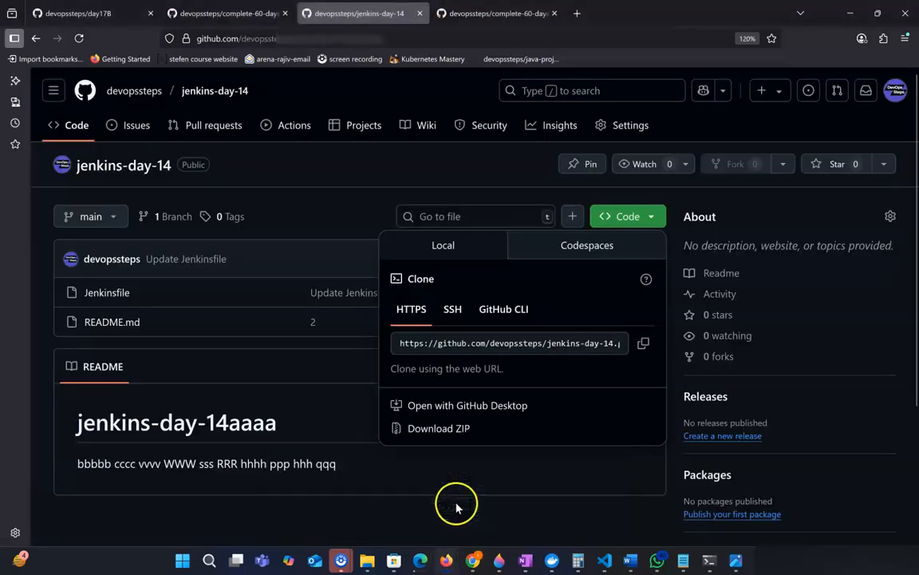
{"action": "left_click", "coordinate": [116, 293]}
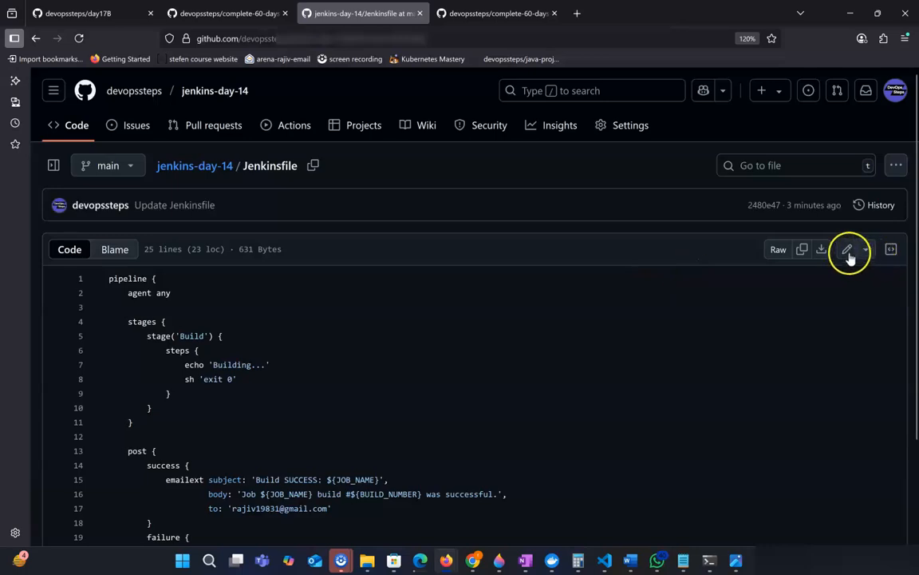
{"action": "left_click", "coordinate": [847, 249]}
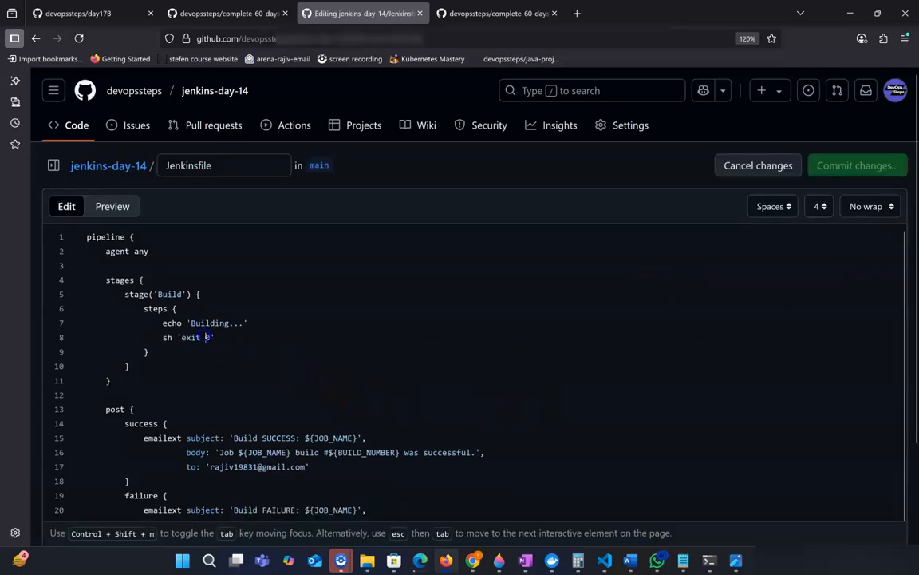
{"action": "key", "text": "BackSpace"}
{"action": "type", "text": "1"}
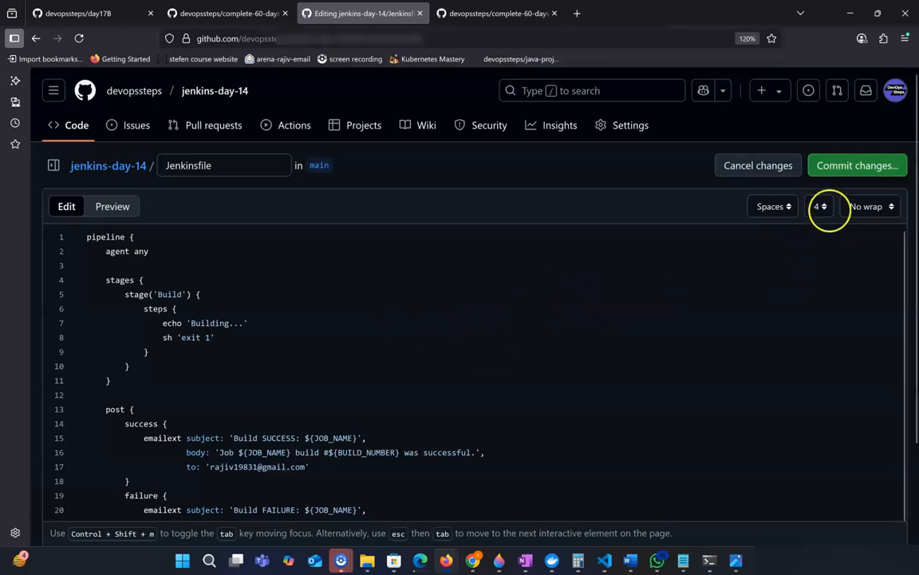
{"action": "left_click", "coordinate": [851, 167]}
{"action": "left_click", "coordinate": [586, 463]}
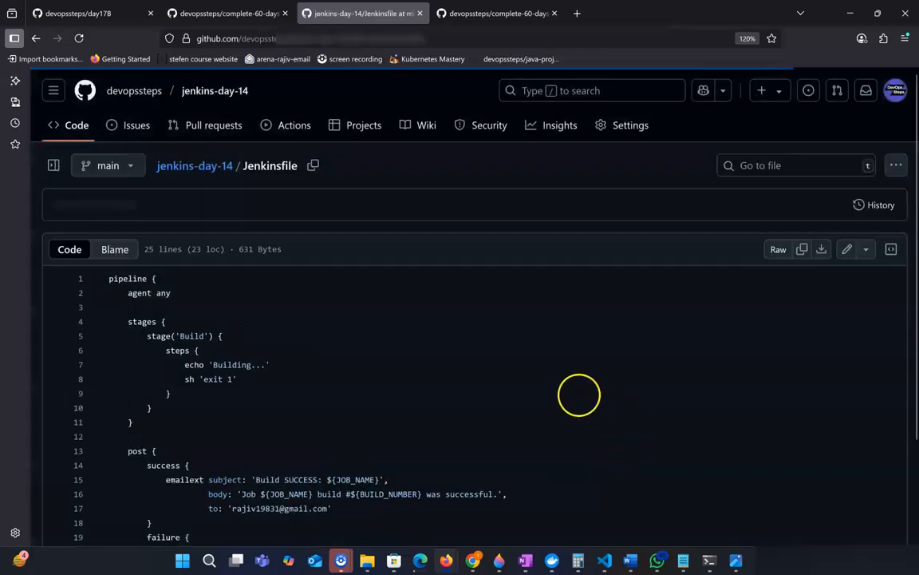
{"action": "scroll", "coordinate": [560, 400], "scroll_direction": "down", "scroll_amount": 1}
{"action": "scroll", "coordinate": [560, 400], "scroll_direction": "down", "scroll_amount": 2}
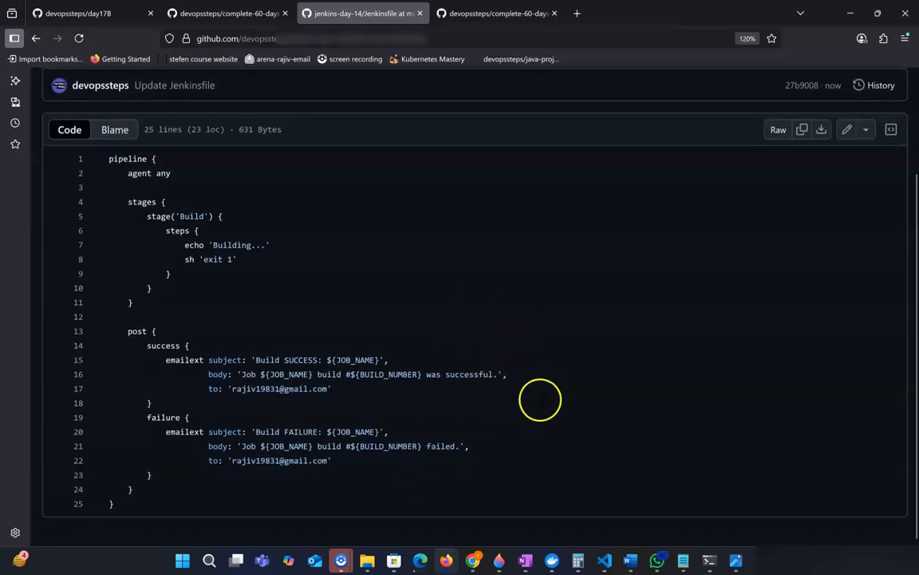
Trigger a new build of day-18ee and review build #2's console output for the exit code, email line and final status.
{"action": "mouse_move", "coordinate": [420, 562]}
{"action": "left_click", "coordinate": [427, 517]}
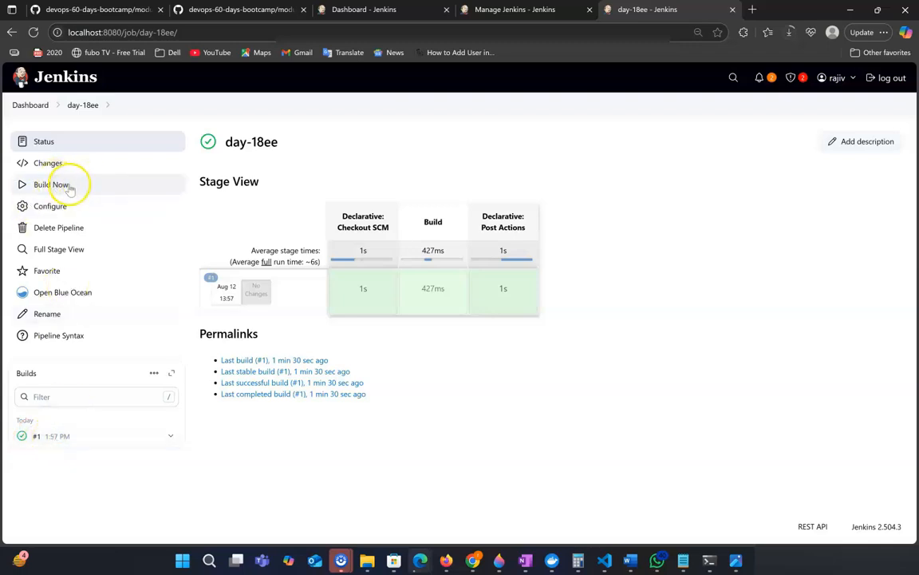
{"action": "left_click", "coordinate": [69, 186]}
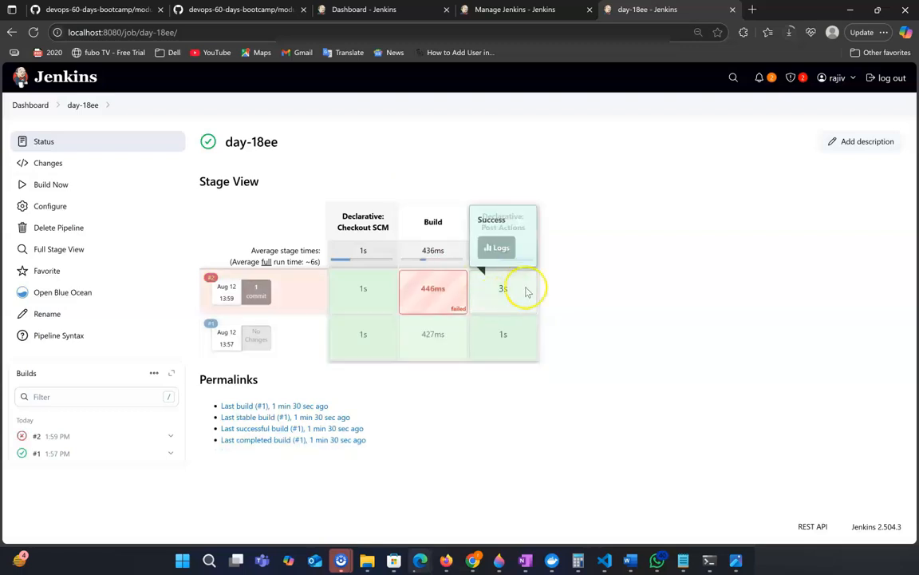
{"action": "left_click", "coordinate": [51, 435]}
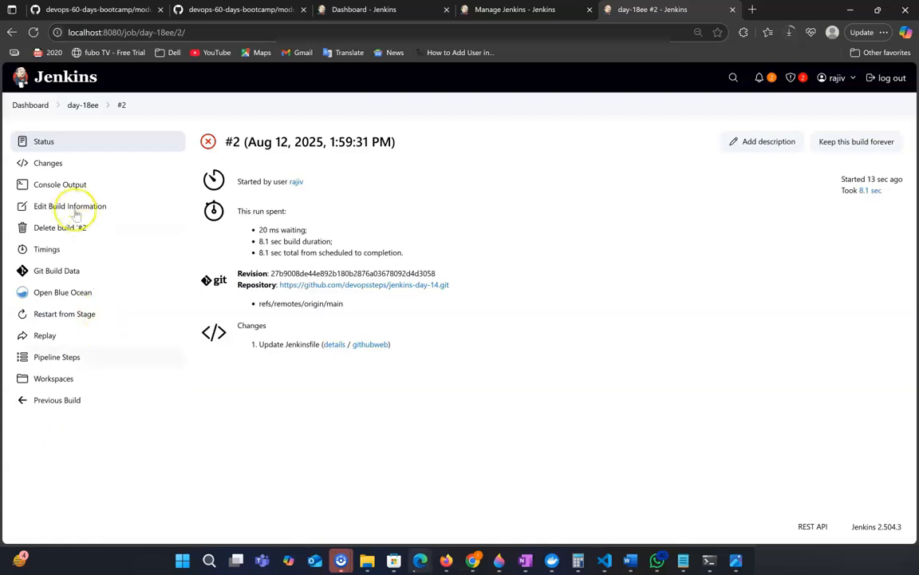
{"action": "left_click", "coordinate": [61, 184]}
{"action": "scroll", "coordinate": [328, 371], "scroll_direction": "down", "scroll_amount": 3}
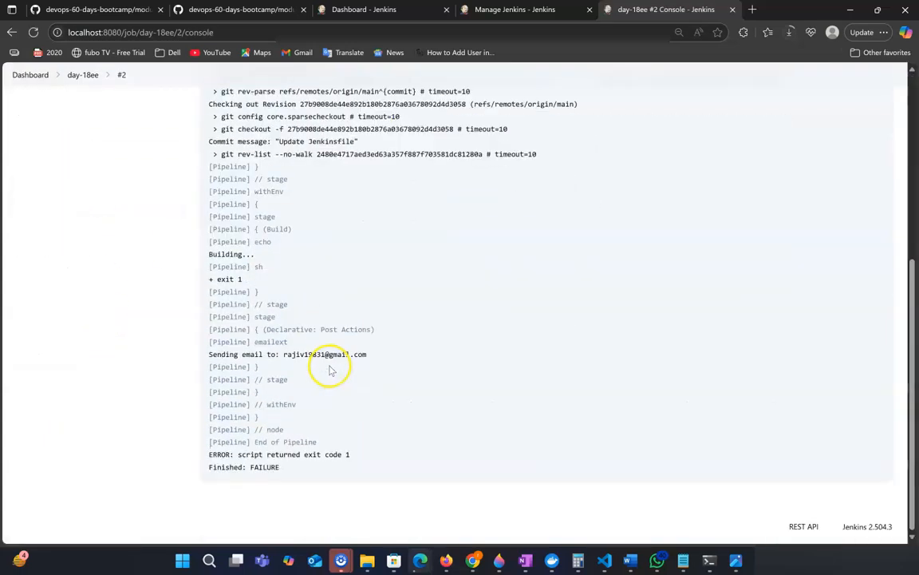
{"action": "left_click_drag", "start_coordinate": [206, 280], "coordinate": [243, 279]}
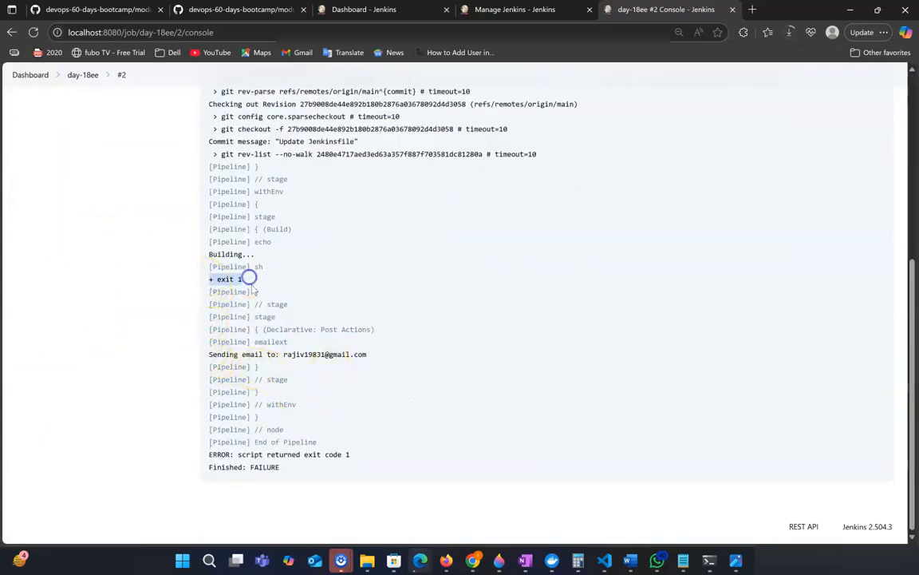
{"action": "left_click_drag", "start_coordinate": [207, 353], "coordinate": [404, 356]}
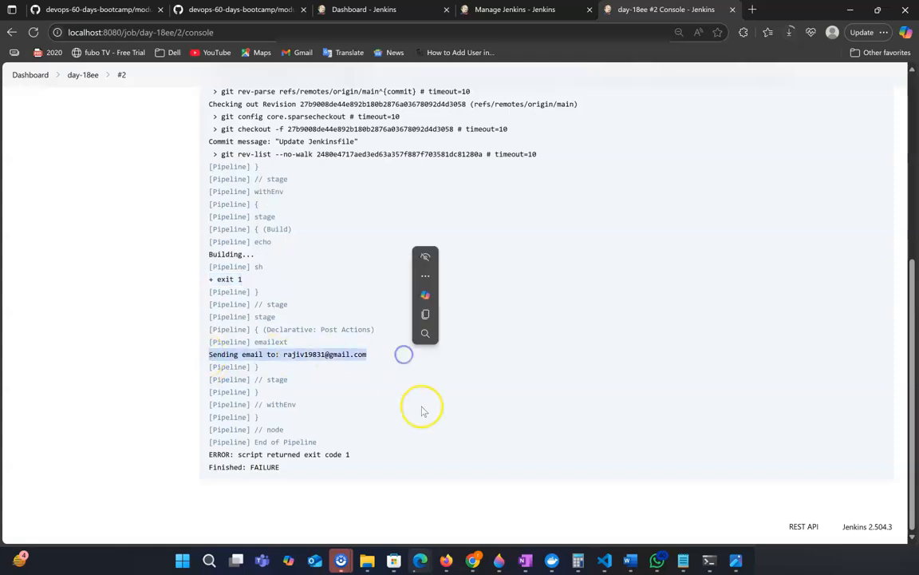
{"action": "left_click_drag", "start_coordinate": [207, 472], "coordinate": [294, 470]}
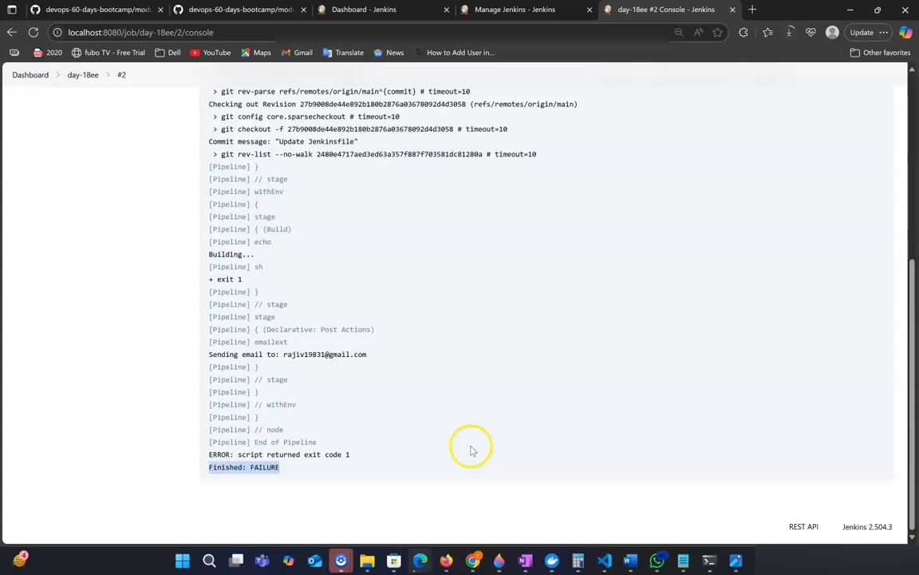
Open the Build FAILURE: day-18ee email in Gmail and review its subject and body.
{"action": "mouse_move", "coordinate": [449, 559]}
{"action": "left_click", "coordinate": [530, 499]}
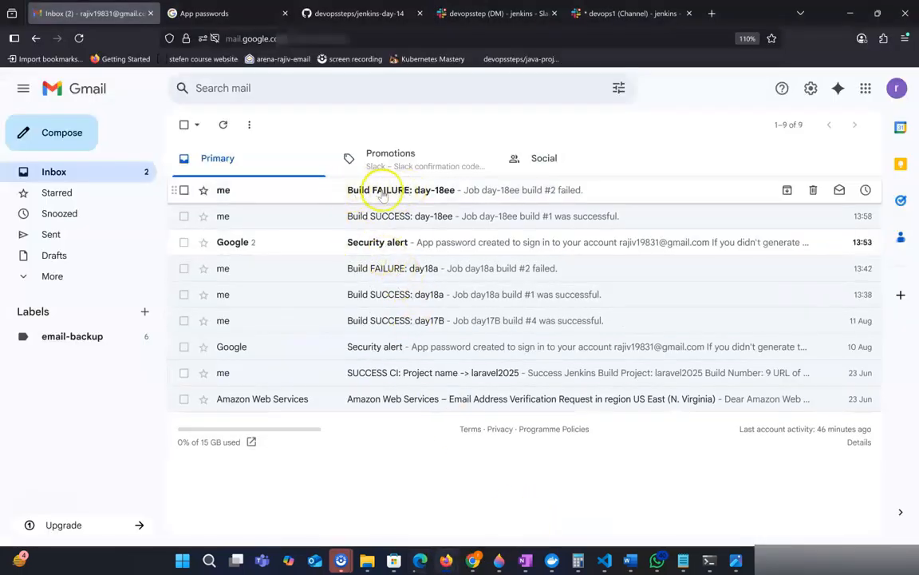
{"action": "left_click", "coordinate": [385, 193]}
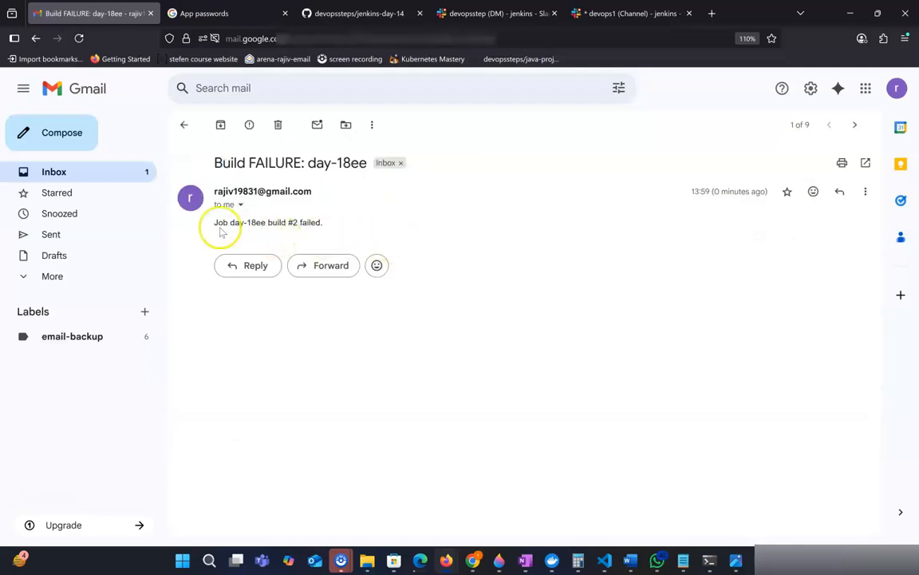
{"action": "left_click_drag", "start_coordinate": [214, 228], "coordinate": [300, 222]}
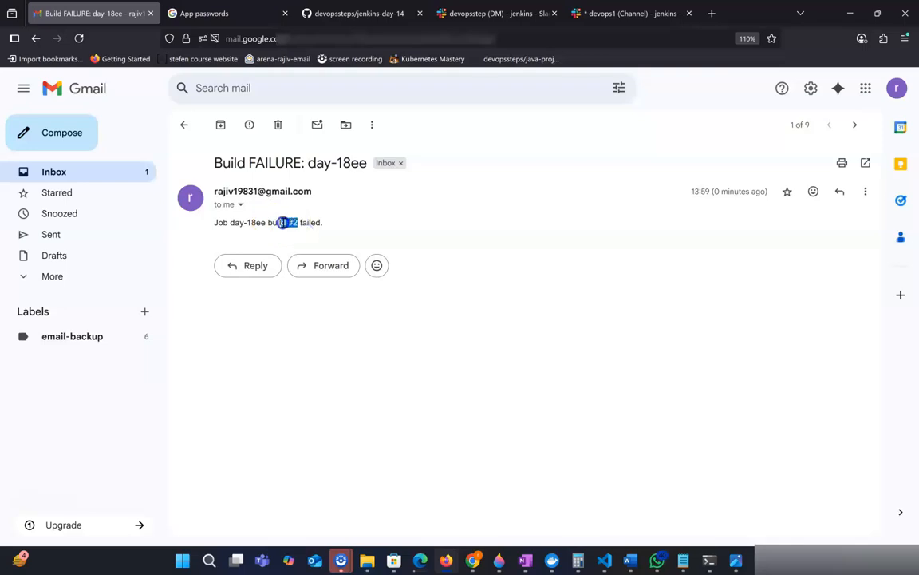
{"action": "left_click", "coordinate": [324, 230]}
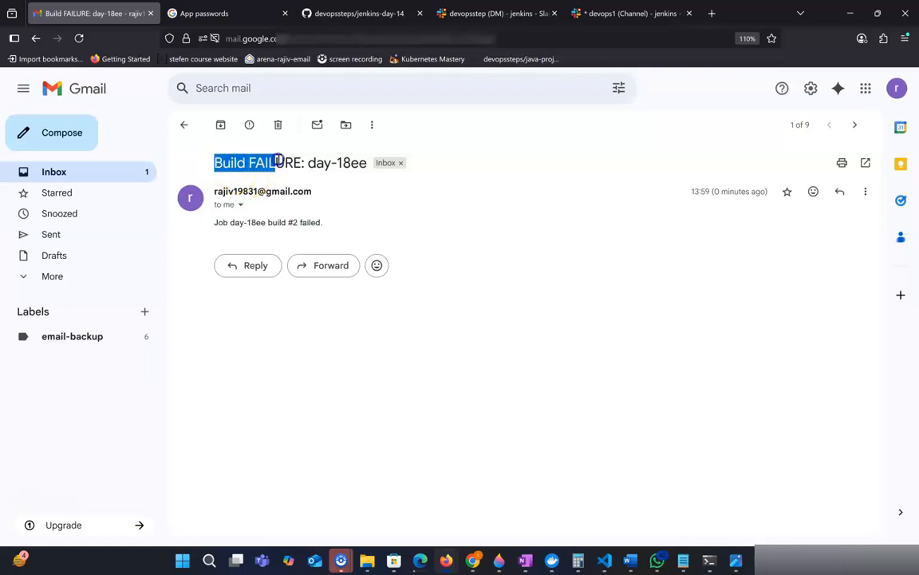
{"action": "left_click_drag", "start_coordinate": [299, 162], "coordinate": [349, 196]}
{"action": "left_click_drag", "start_coordinate": [305, 164], "coordinate": [303, 162]}
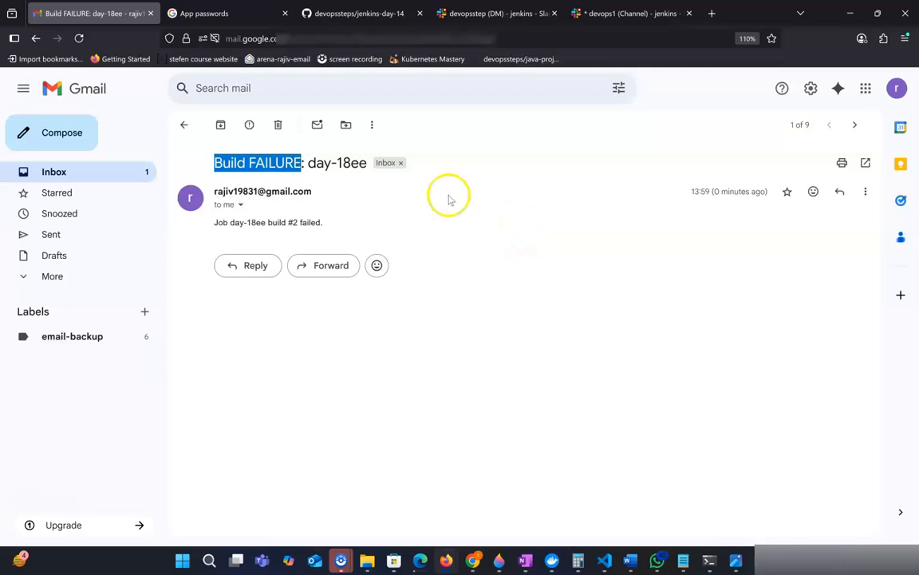
{"action": "left_click_drag", "start_coordinate": [305, 163], "coordinate": [369, 165]}
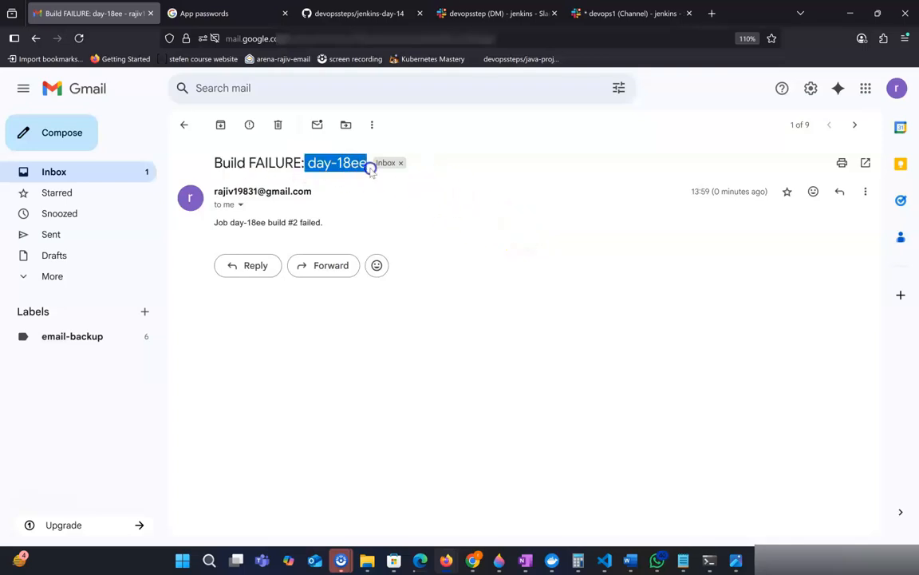
{"action": "left_click", "coordinate": [477, 252]}
{"action": "left_click", "coordinate": [503, 261]}
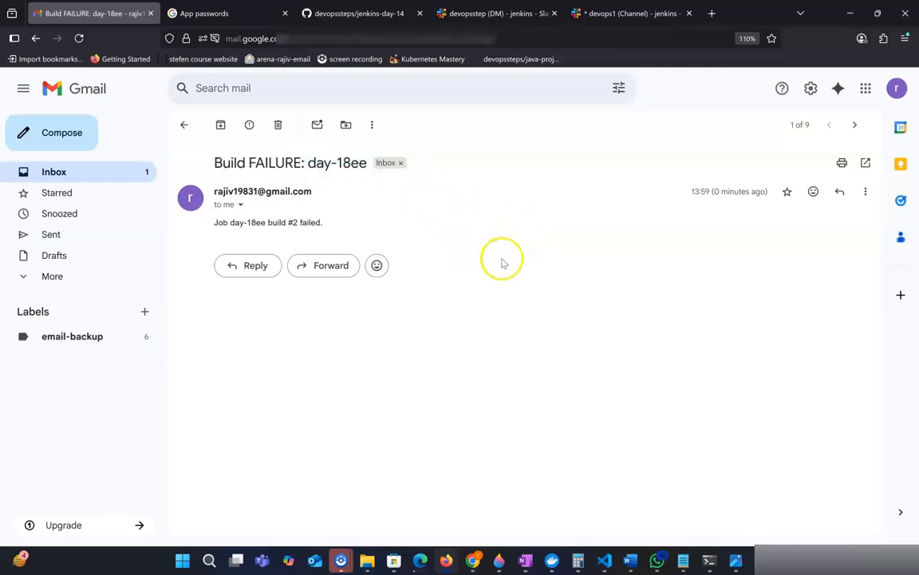